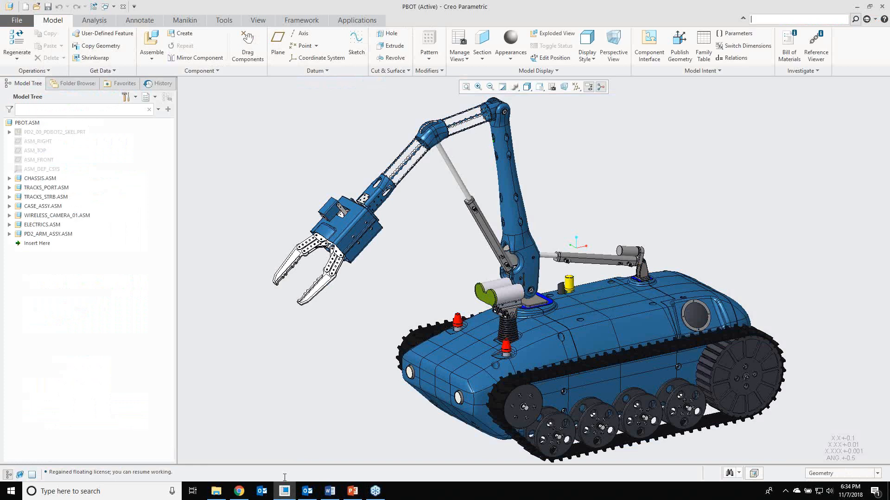
Open the gripper finger part PD2_GP_FINGER from the robot assembly in its own window
left_click(289, 265)
left_click(306, 210)
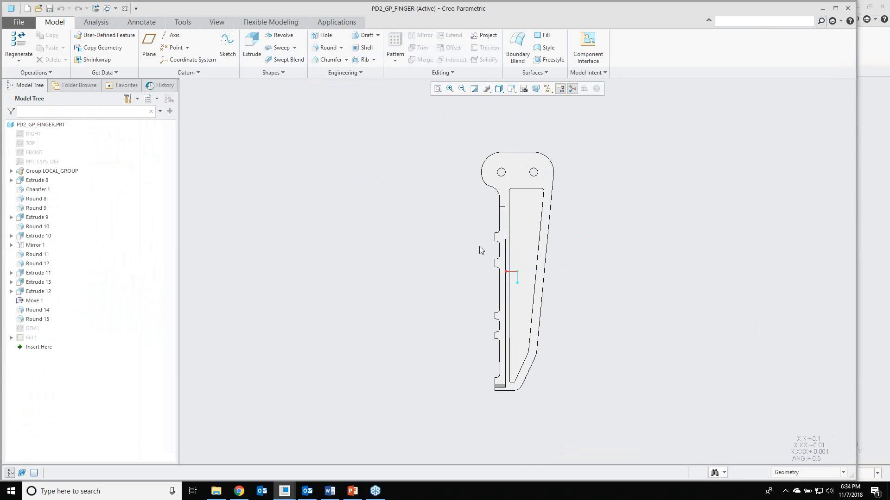
middle_click_drag(480, 246, 460, 214)
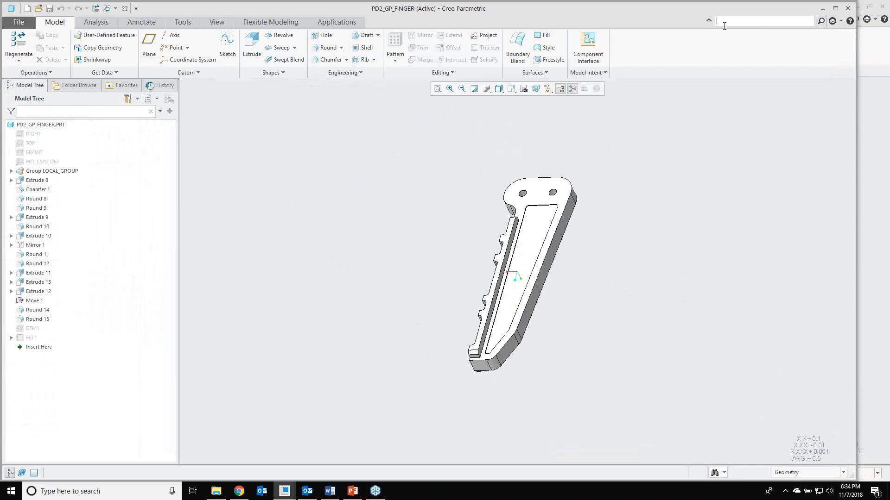
Find the Mapkeys command by searching the commands for "map", view its dialog and close it
type("map")
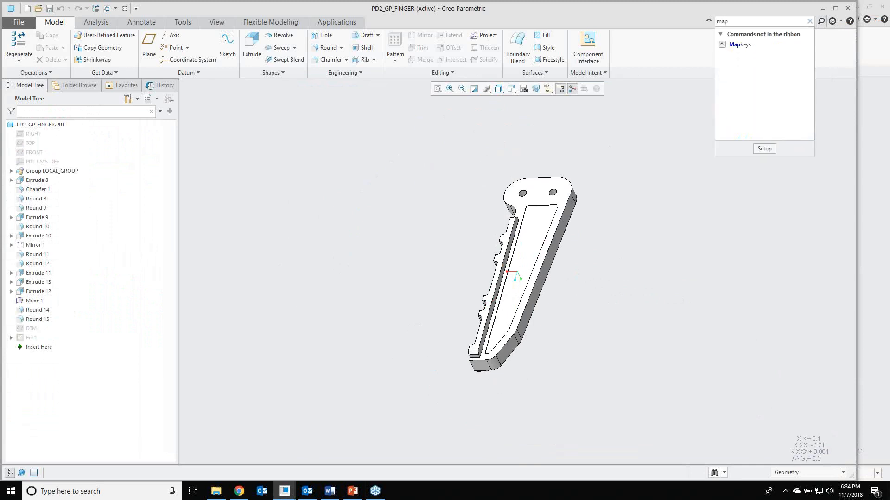
left_click(746, 49)
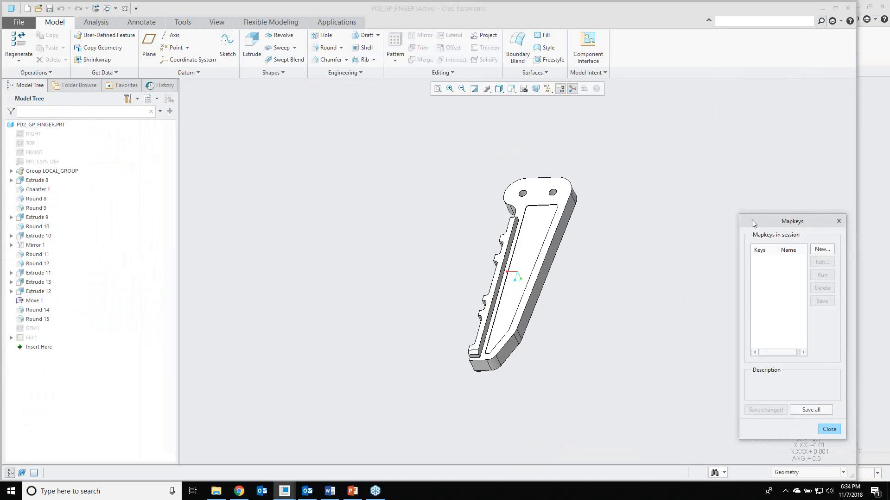
left_click(827, 430)
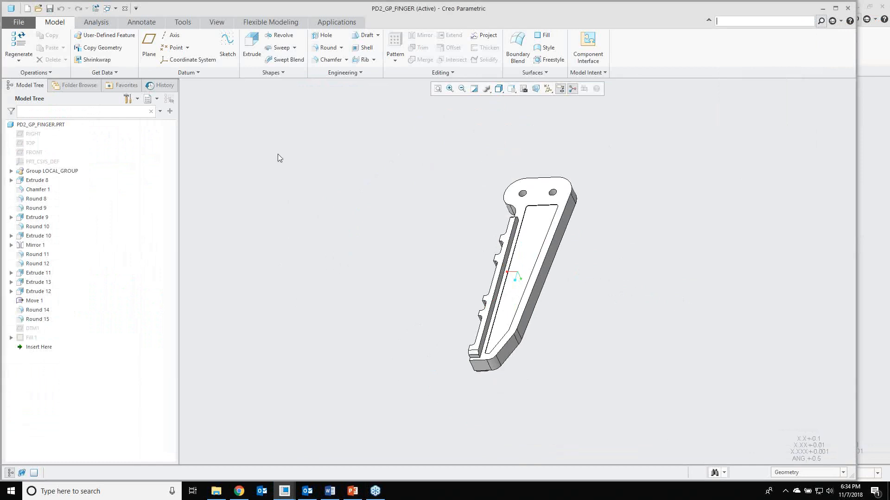
Open the mapkeys settings from the Environment section of the program options
left_click(19, 23)
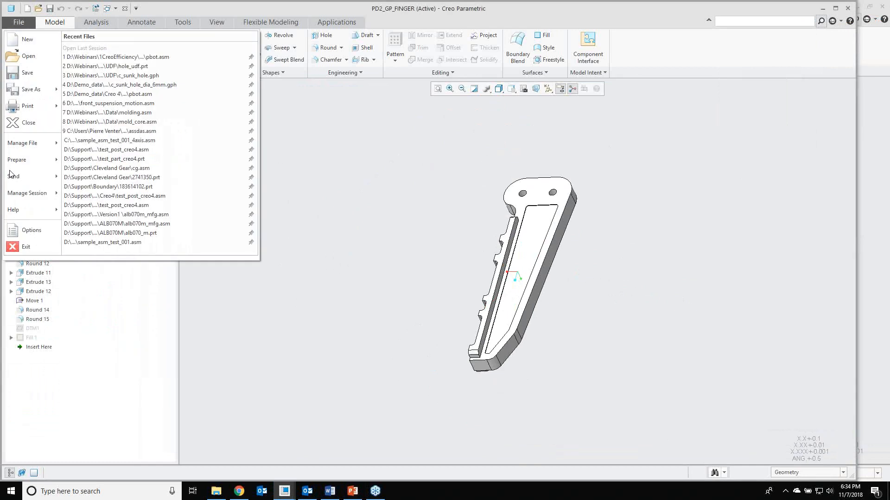
left_click(29, 230)
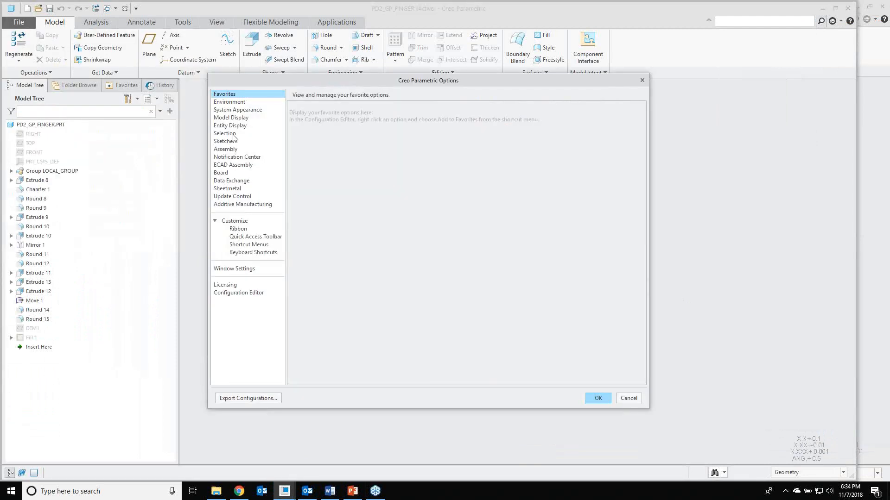
left_click(232, 102)
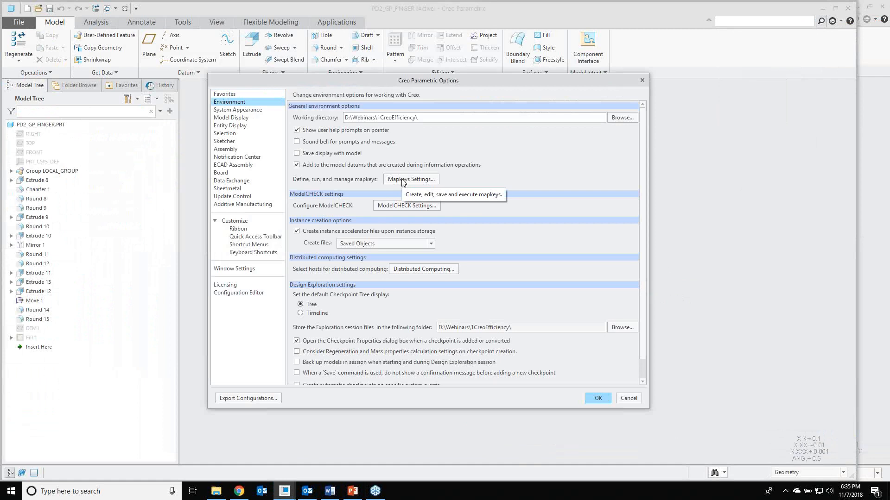
left_click(402, 179)
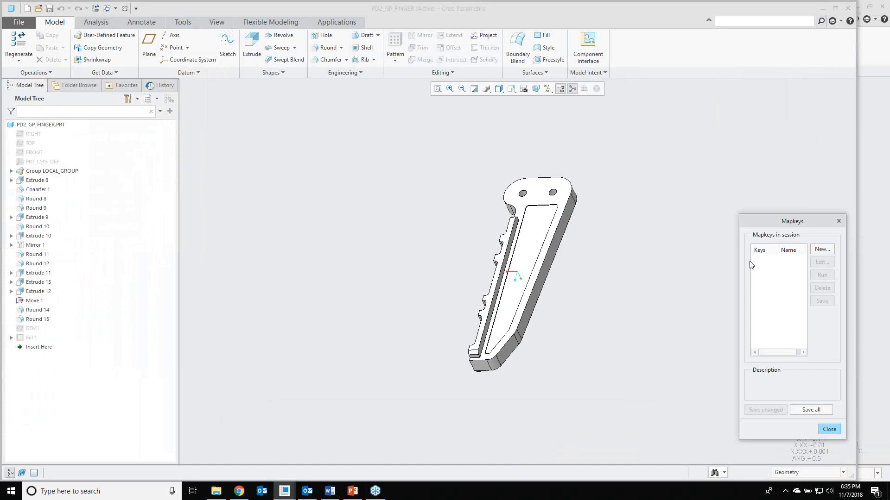
Create a mapkey named Note with the keyboard shortcut n1 and start recording it
left_click(823, 251)
left_click_drag(818, 274, 701, 242)
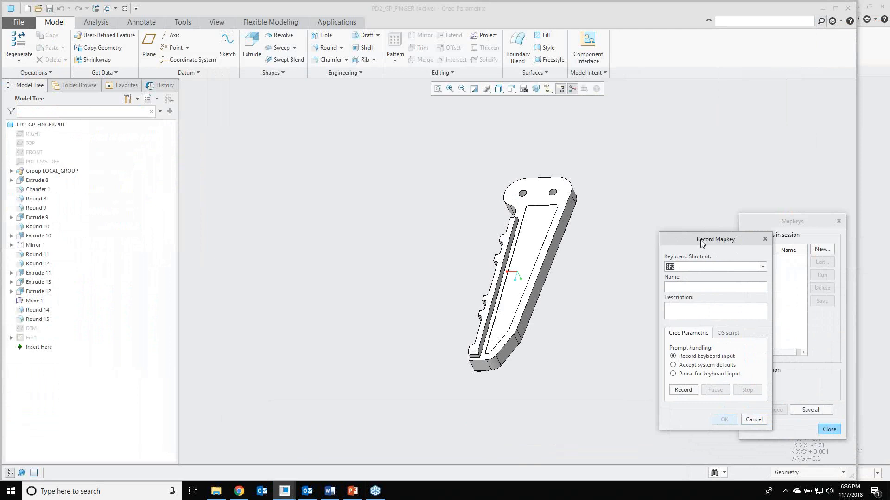
type("n1")
type("1")
type("No")
type("te")
left_click(685, 392)
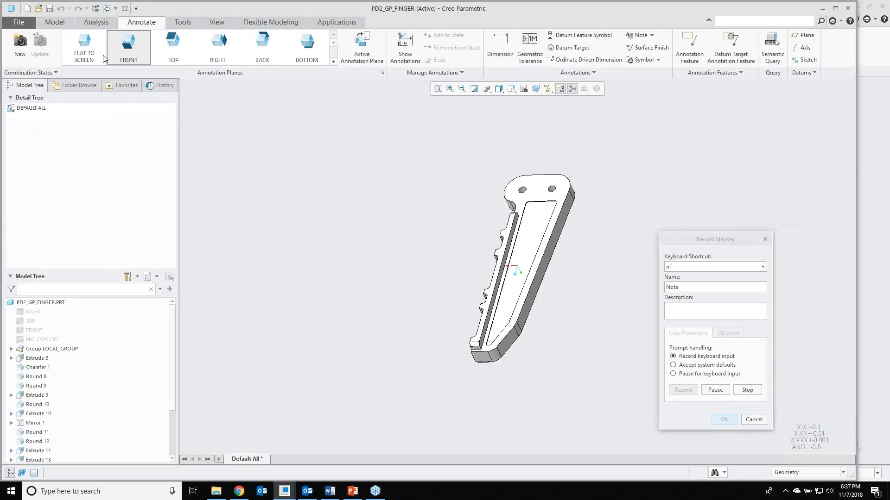
Add a flat-to-screen note reading "Project name" in the empty area beside the upper part of the finger
left_click(102, 58)
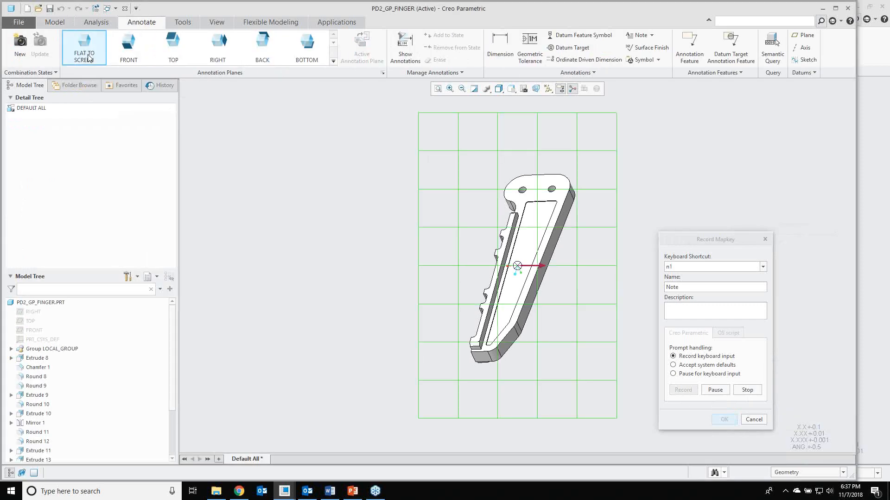
left_click(640, 36)
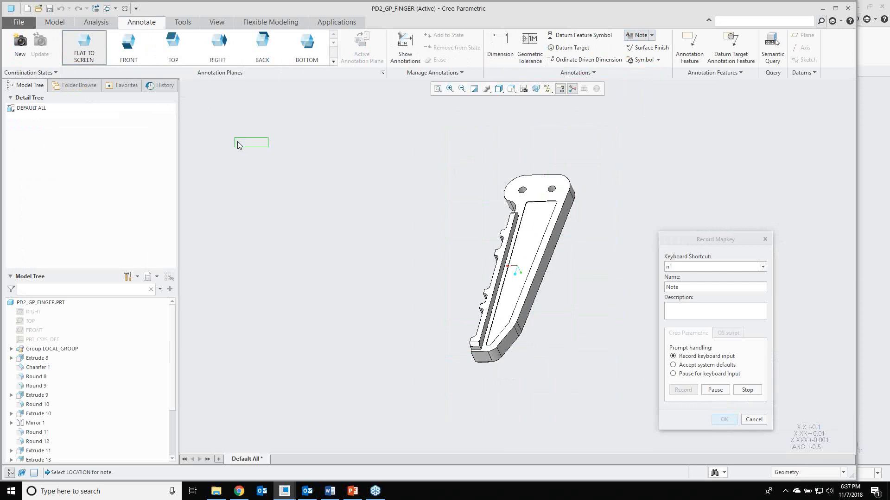
left_click(238, 145)
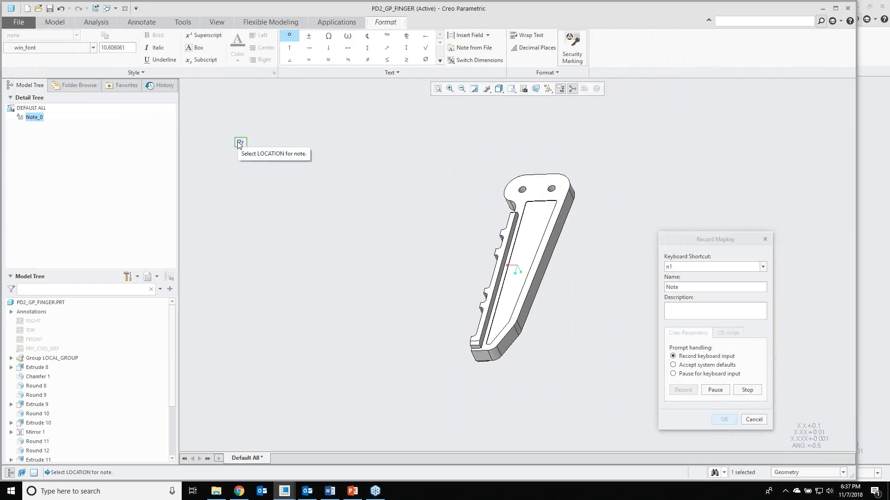
type("Project name")
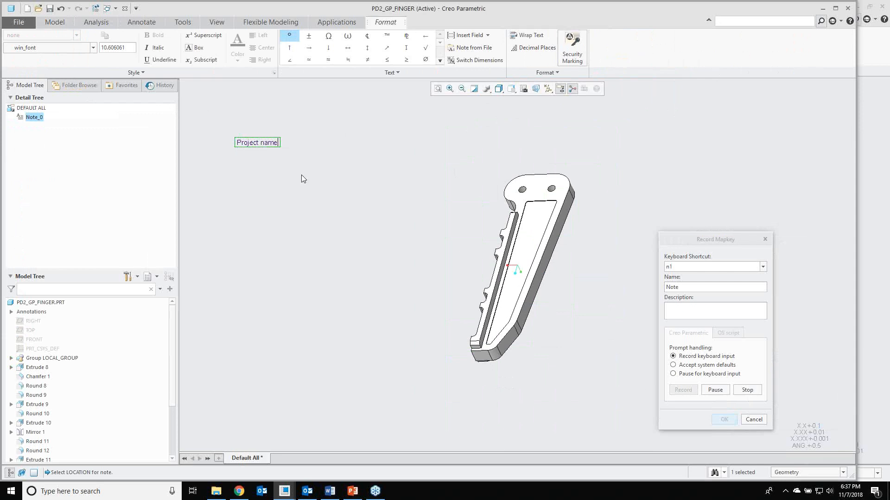
left_click(301, 176)
left_click(301, 175)
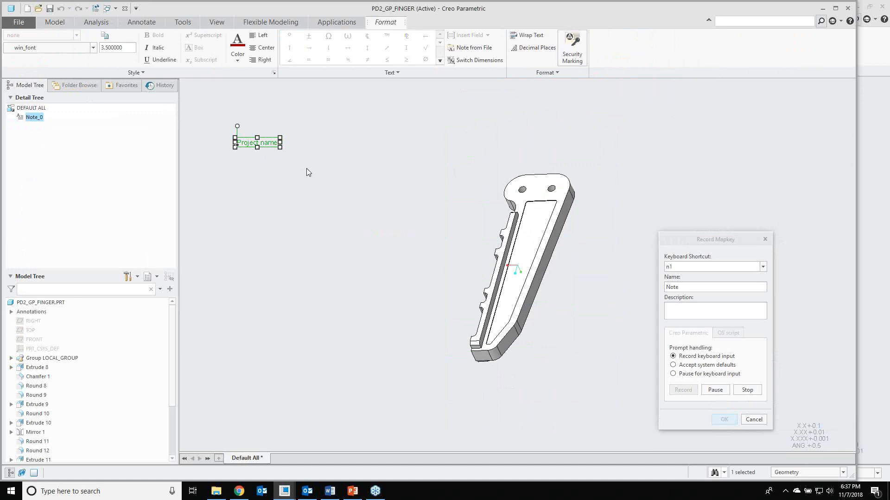
left_click(307, 172)
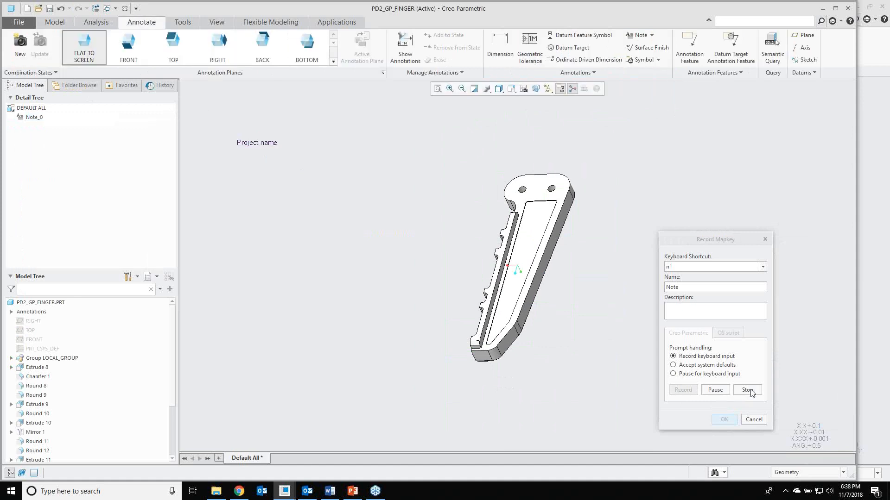
Stop recording the Note mapkey and accept its definition
left_click(748, 390)
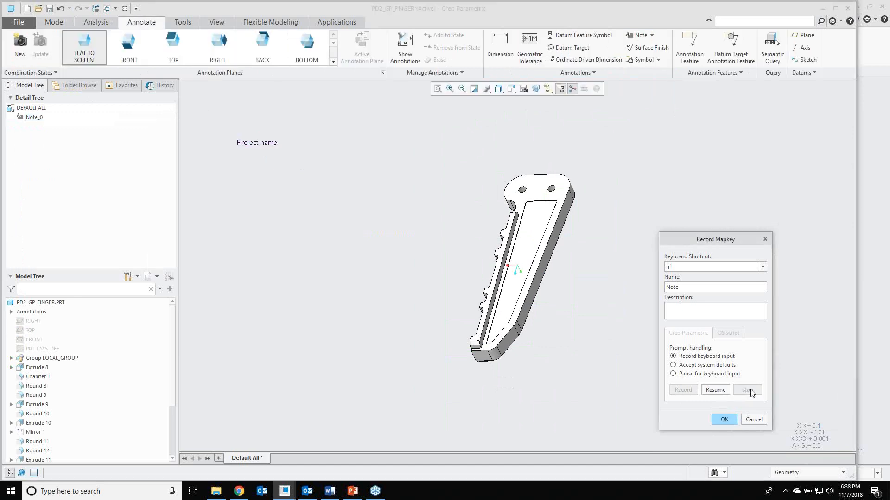
left_click(728, 420)
left_click(732, 420)
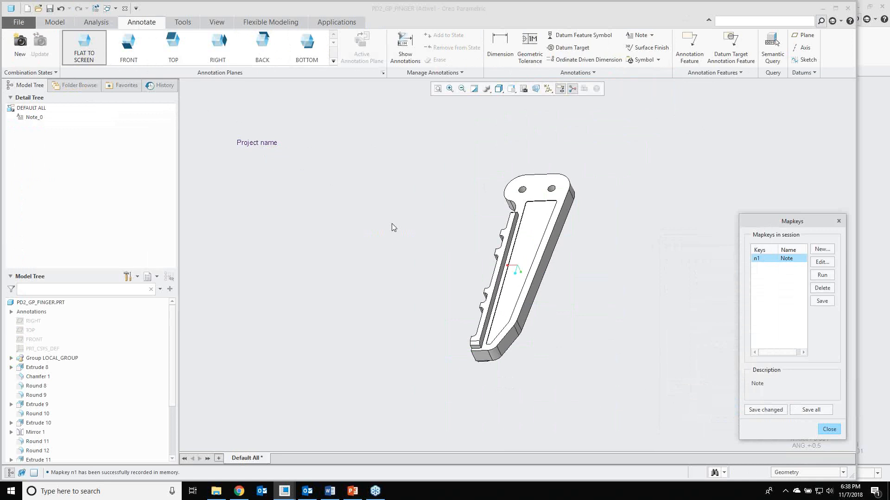
Test the n1 mapkey by placing a second "Project name" note below the first, and delete that second note
key("n")
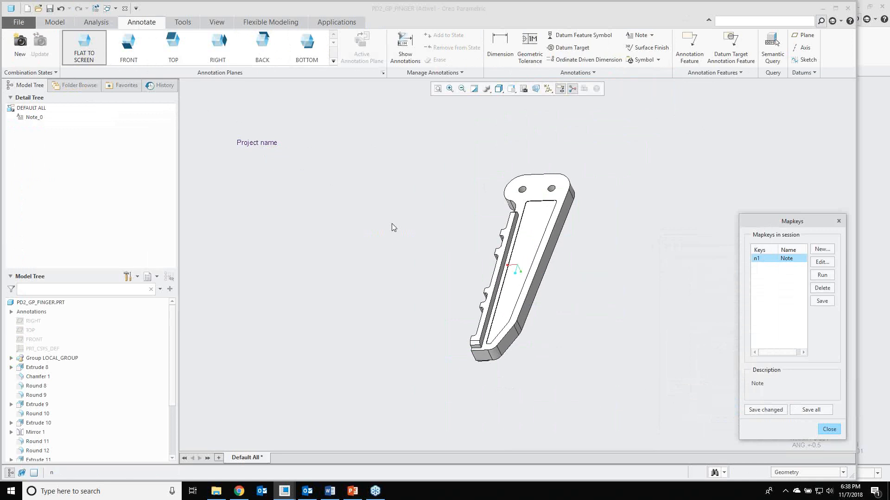
key("1")
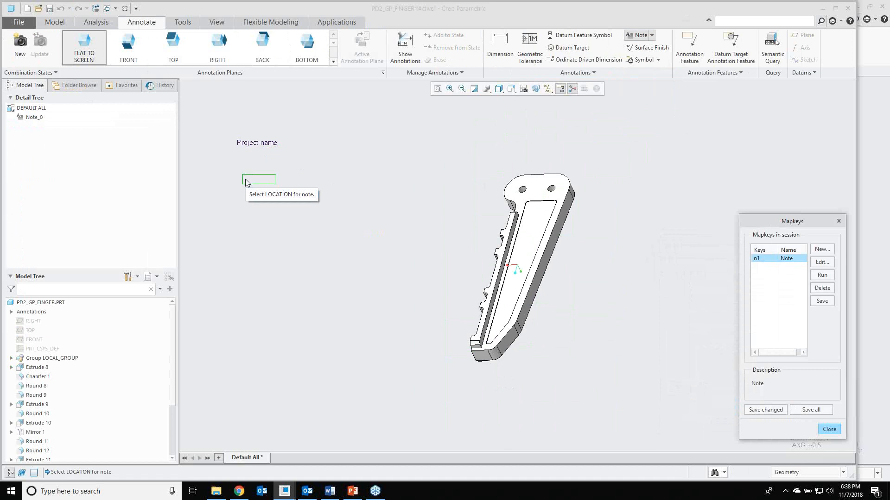
left_click(246, 179)
type("Pro")
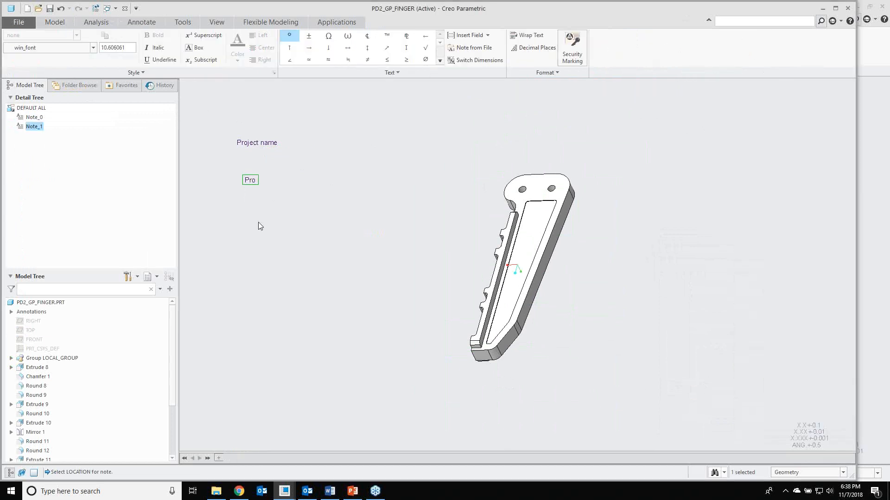
type("ject name")
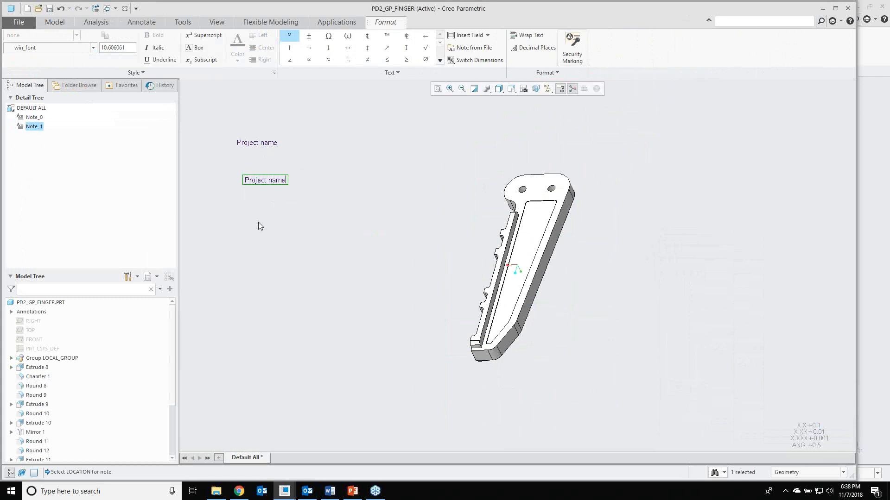
middle_click(291, 217)
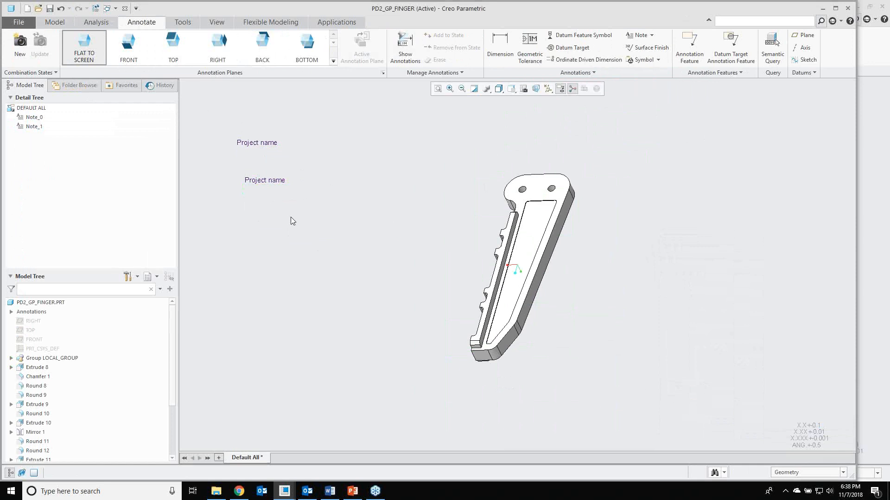
left_click(268, 189)
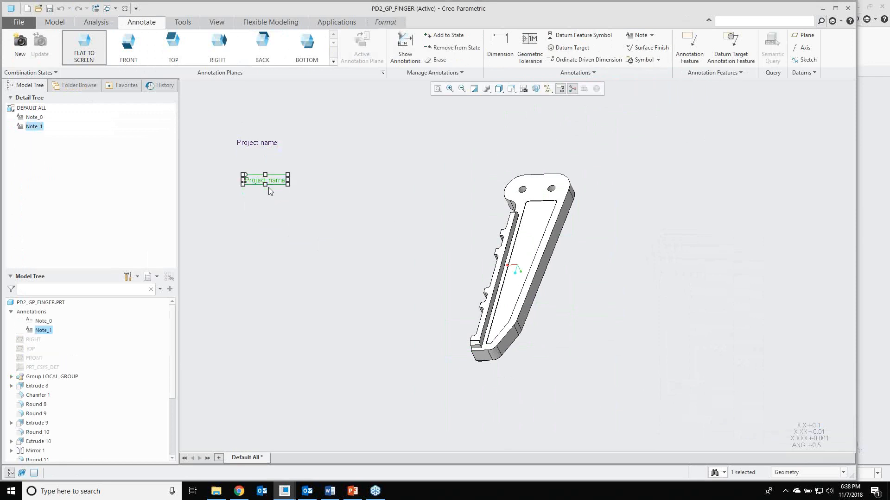
key("Delete")
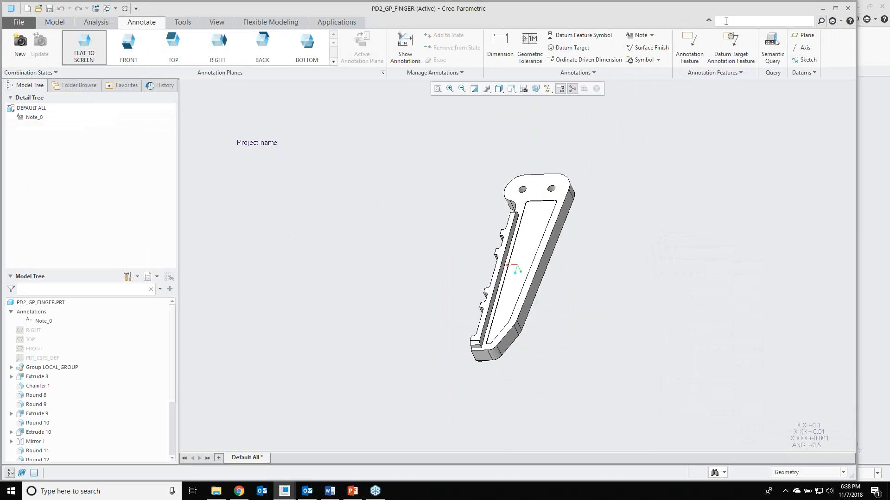
Create another mapkey named parameter with the keyboard shortcut p1 and start recording it
type("map")
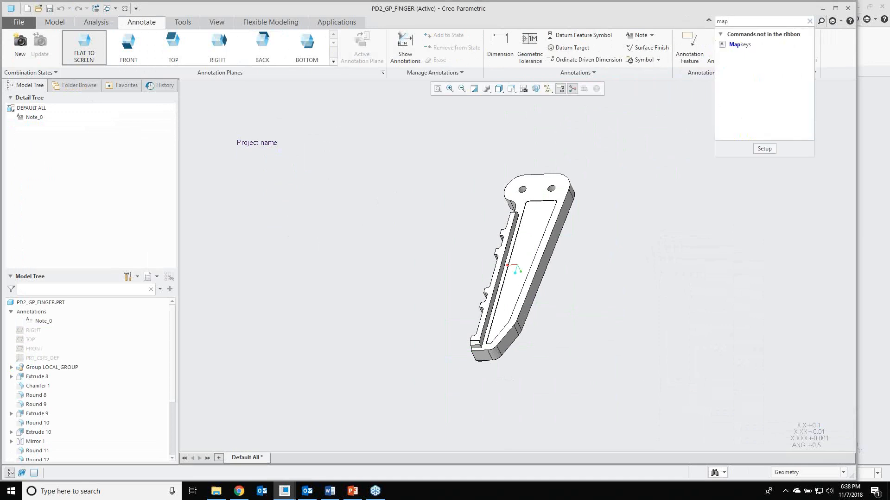
left_click(737, 45)
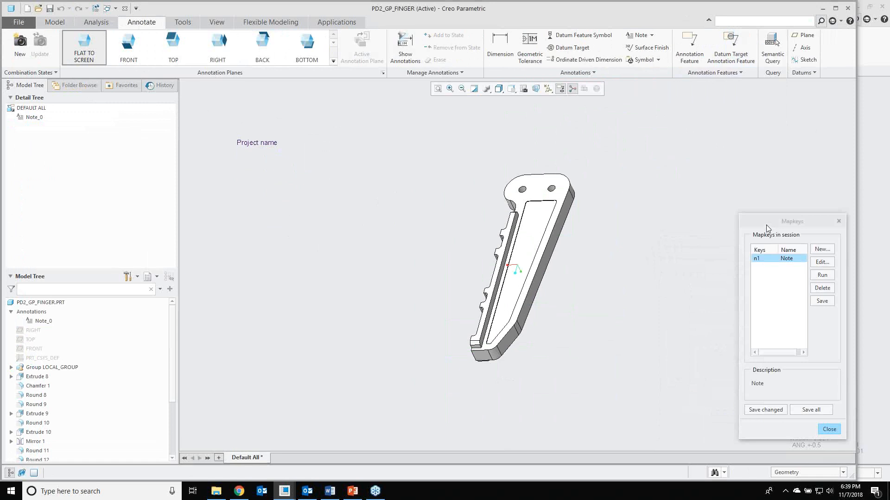
left_click(819, 251)
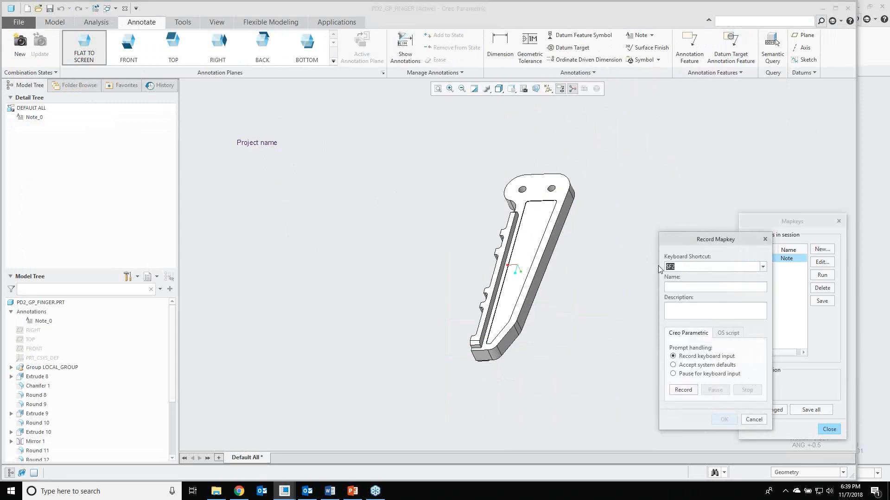
type("p1")
type("parameter")
left_click(683, 389)
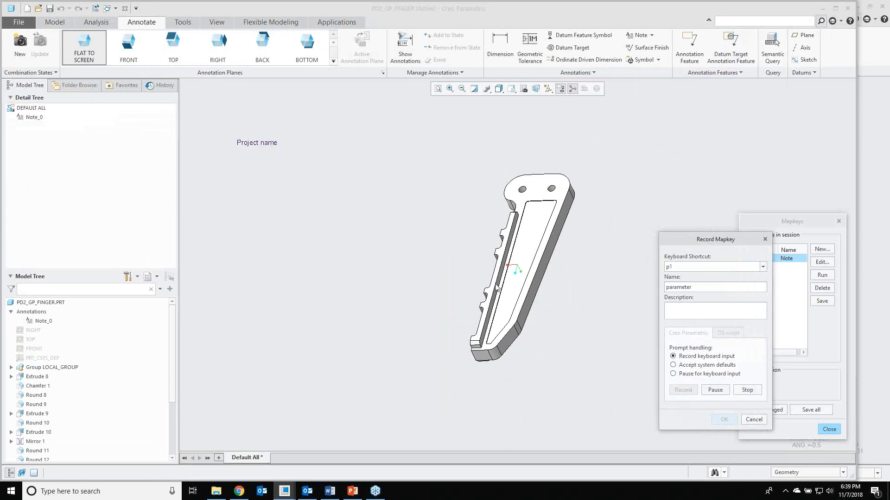
Add a String parameter named Parameter1 to the part's parameters and open its value for editing
left_click(181, 23)
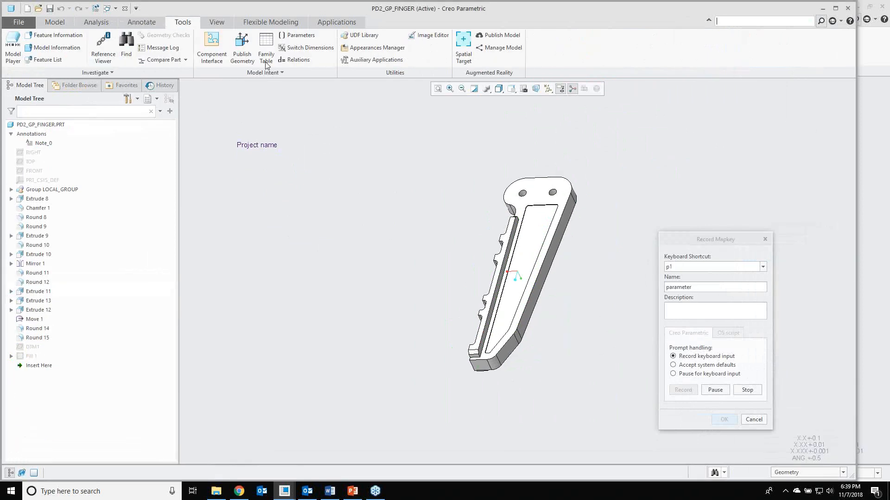
left_click(296, 36)
left_click_drag(596, 139, 353, 135)
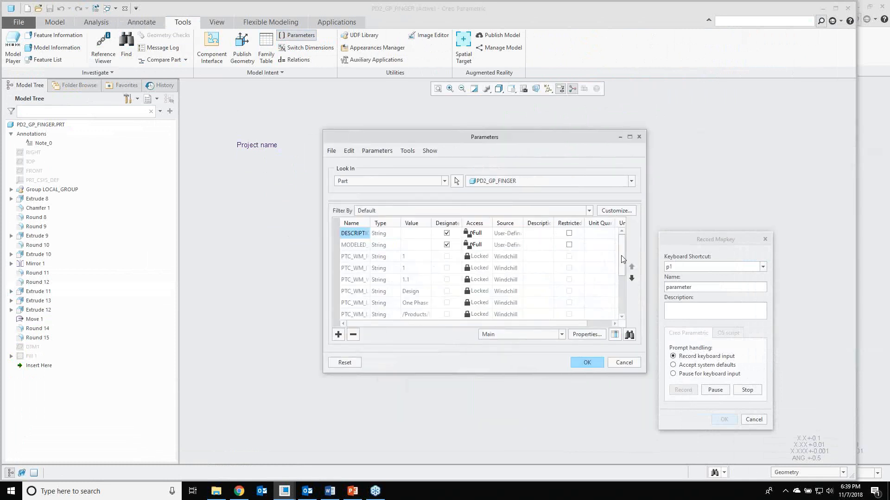
left_click(621, 288)
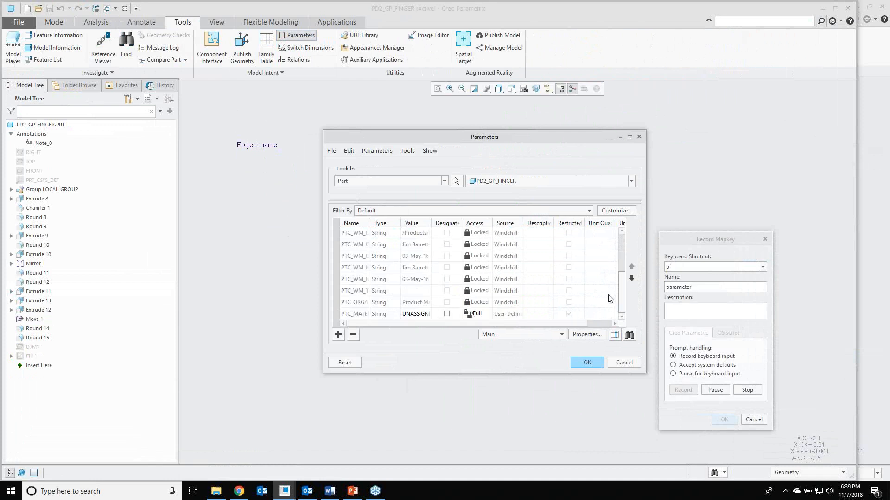
left_click(338, 334)
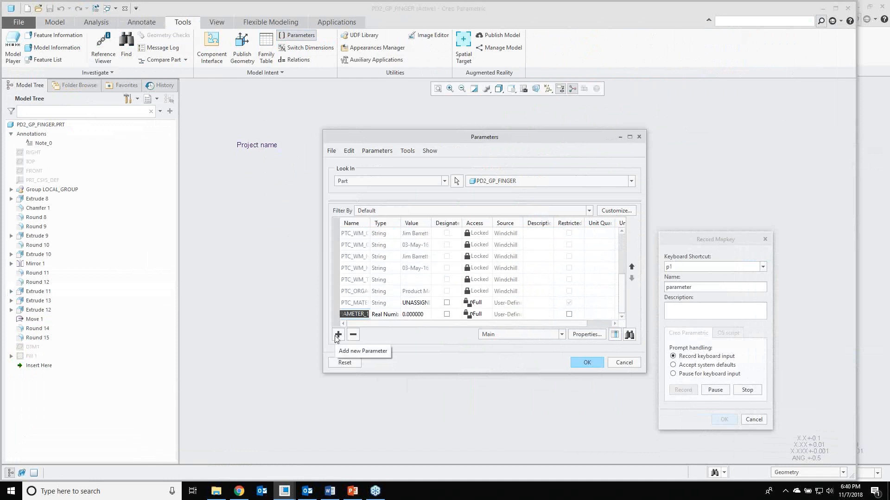
type("Parameter1")
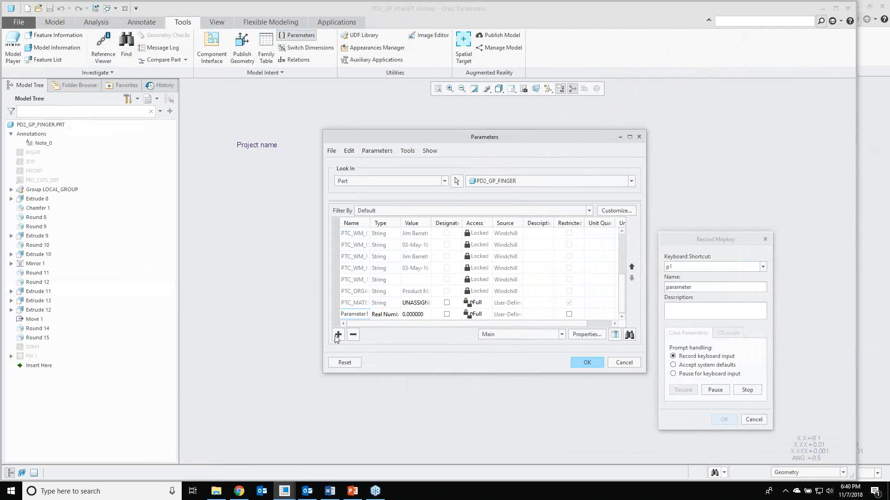
left_click(382, 315)
left_click(405, 315)
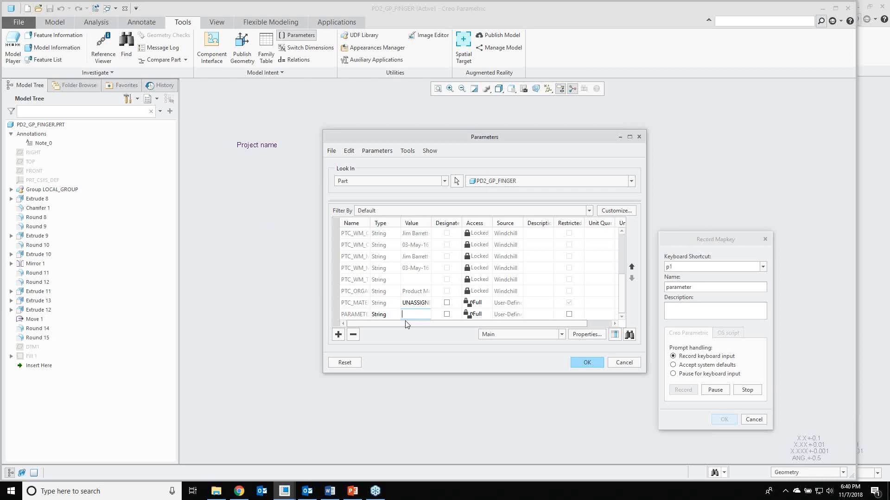
Pause the mapkey recording with the resume prompt "Add Value"
left_click(714, 391)
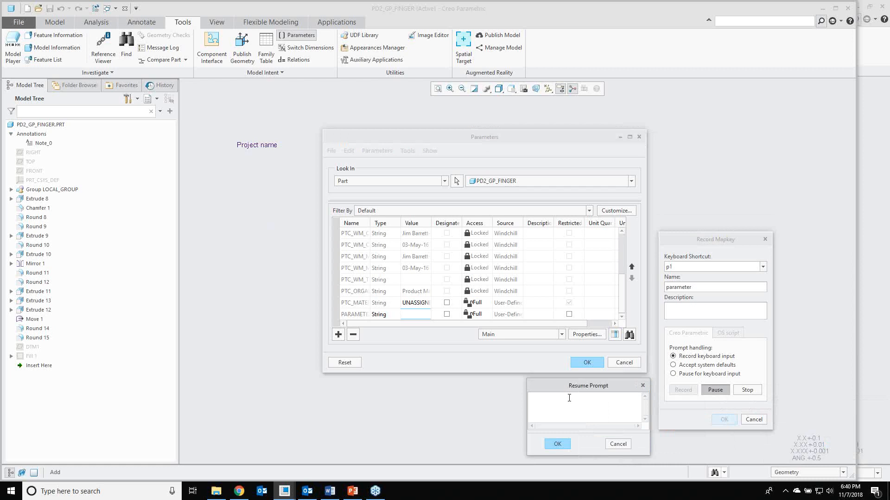
type("Add Value")
left_click(557, 444)
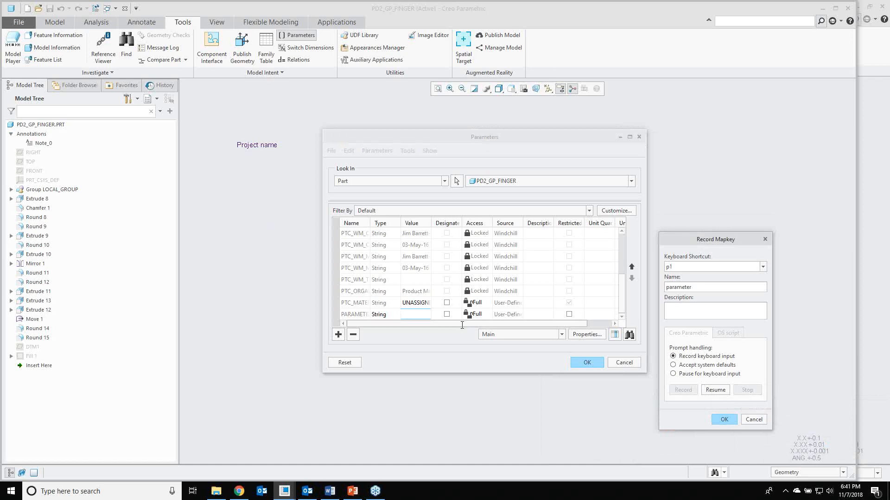
Set the value of Parameter1 to pv123, resume the mapkey recording, and accept the part parameters
left_click(411, 314)
type("pv123")
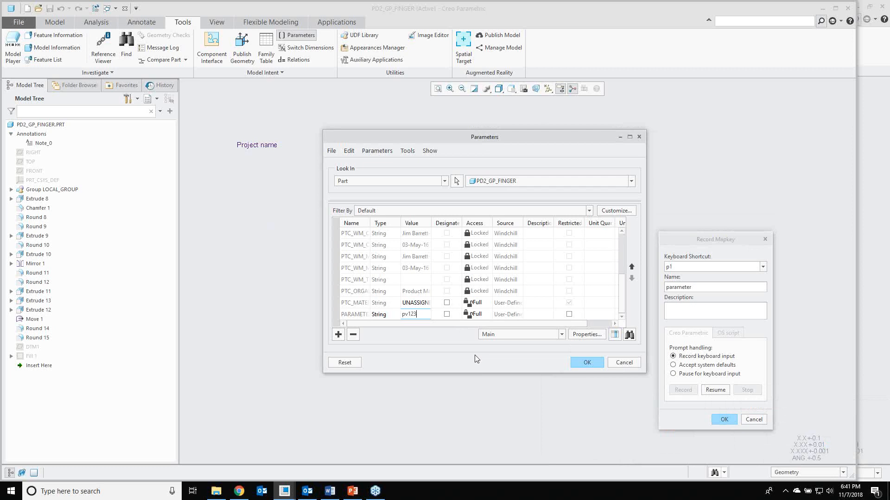
left_click(715, 390)
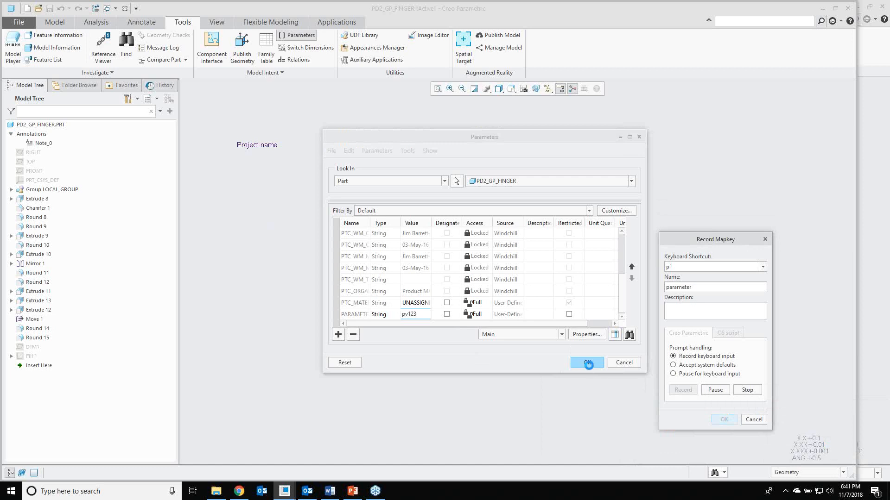
left_click(587, 363)
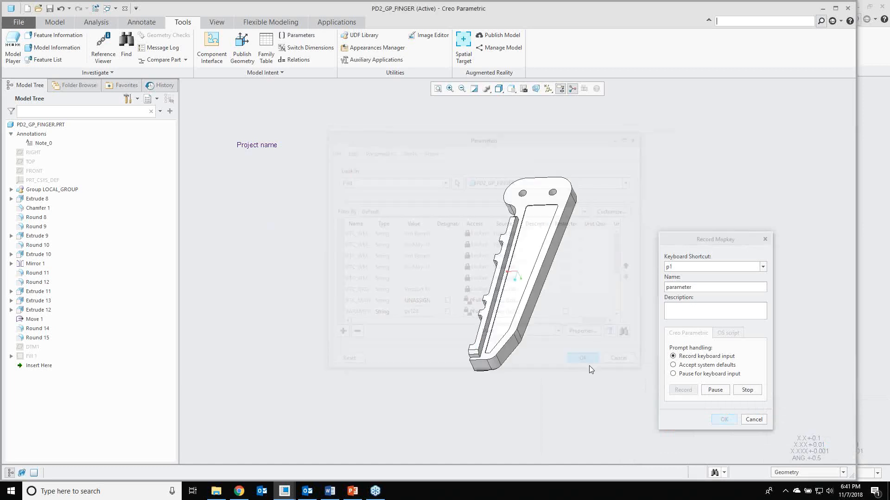
Stop recording the parameter mapkey, accept its definition, and close the mapkey list
left_click(747, 390)
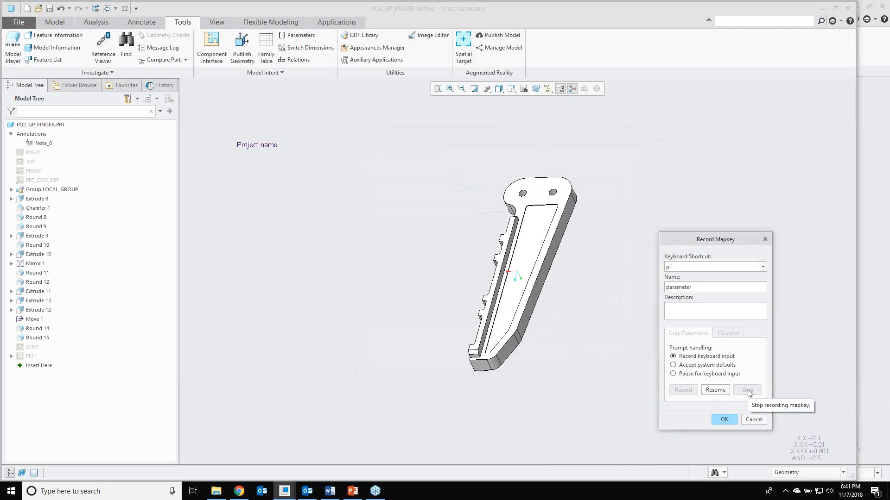
left_click(722, 423)
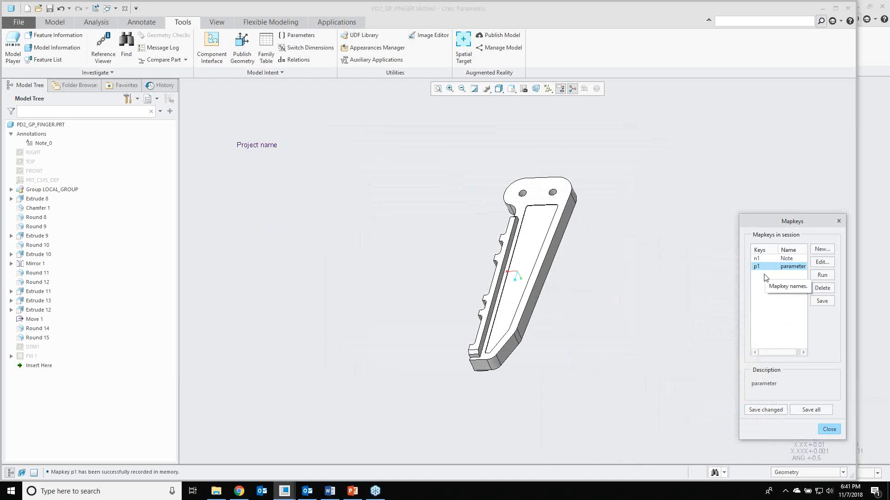
left_click(829, 430)
Delete PARAMETER1 from the part's parameters, widening the name column to read the full names
left_click(296, 41)
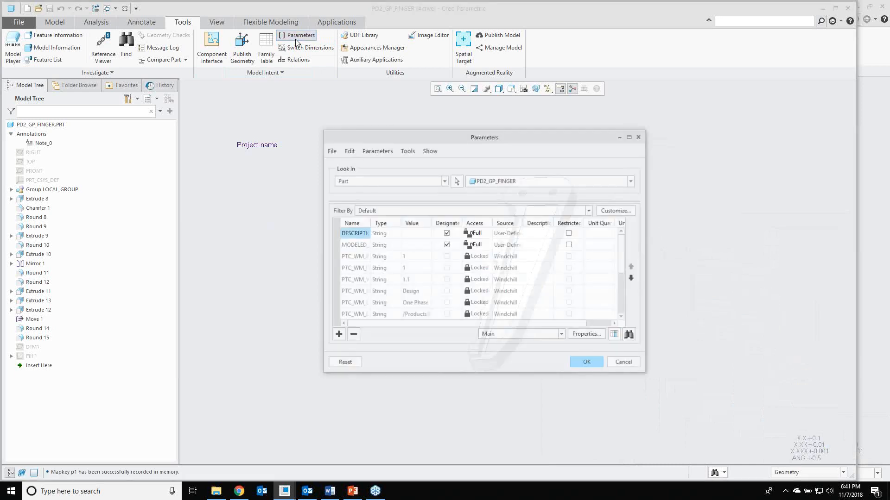
left_click_drag(323, 308, 273, 304)
left_click_drag(322, 224, 345, 224)
left_click(332, 315)
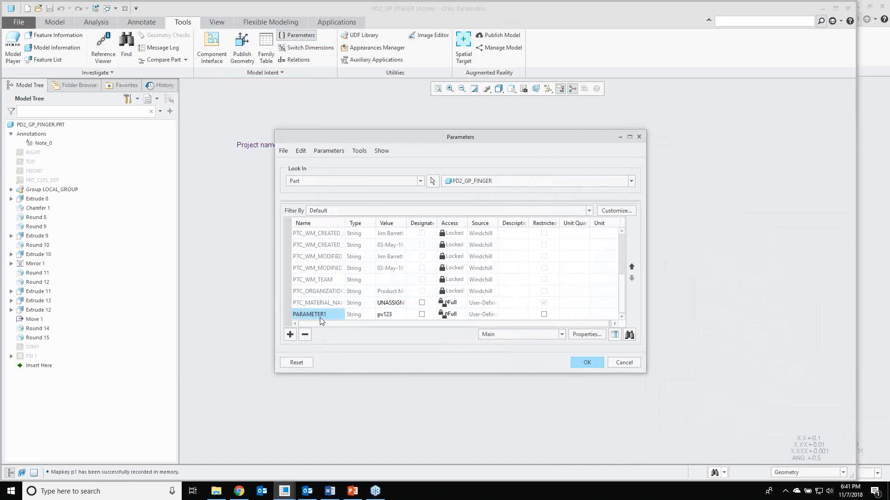
left_click(305, 337)
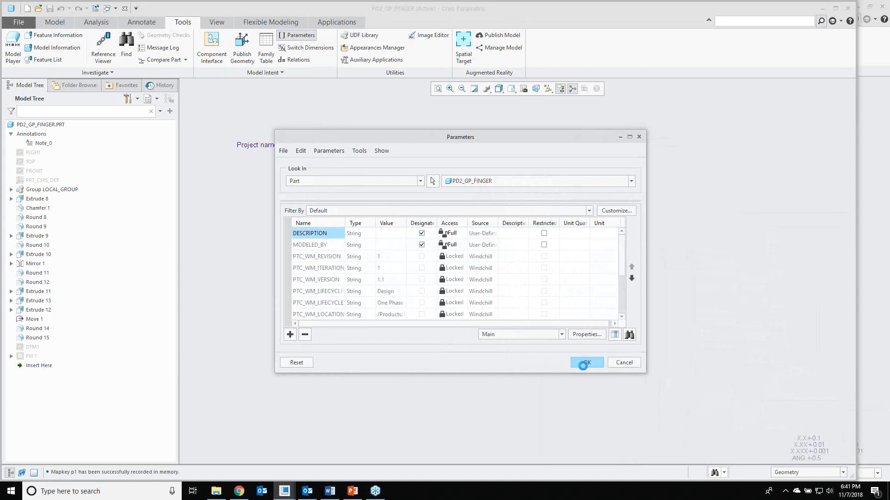
left_click(583, 365)
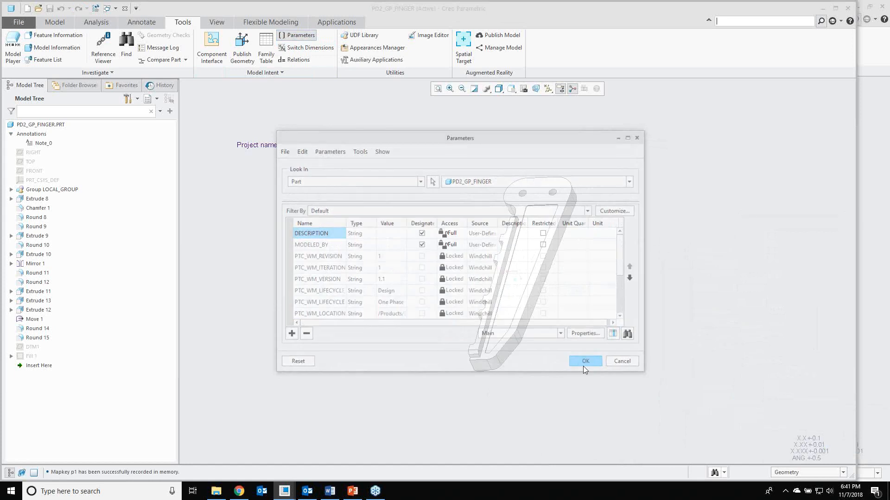
Test the p1 mapkey by entering pvv12 as the value at its pause, and check PARAMETER1 among the part's parameters
type("p1")
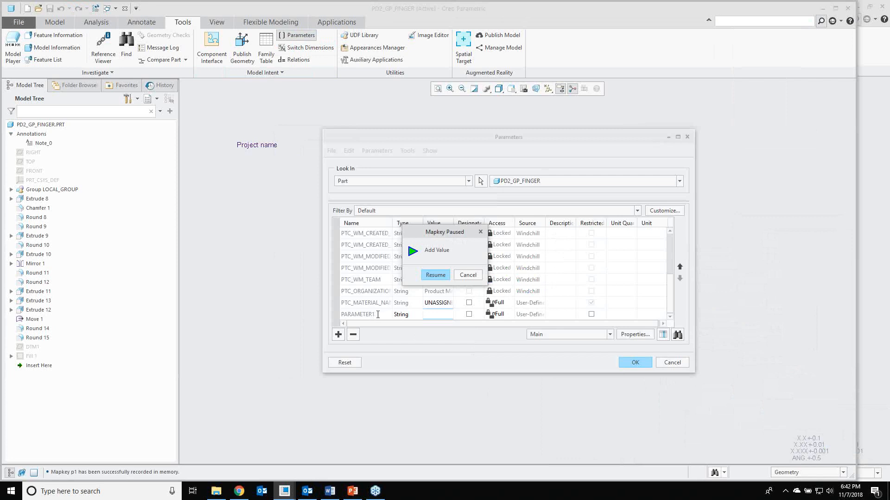
left_click(436, 315)
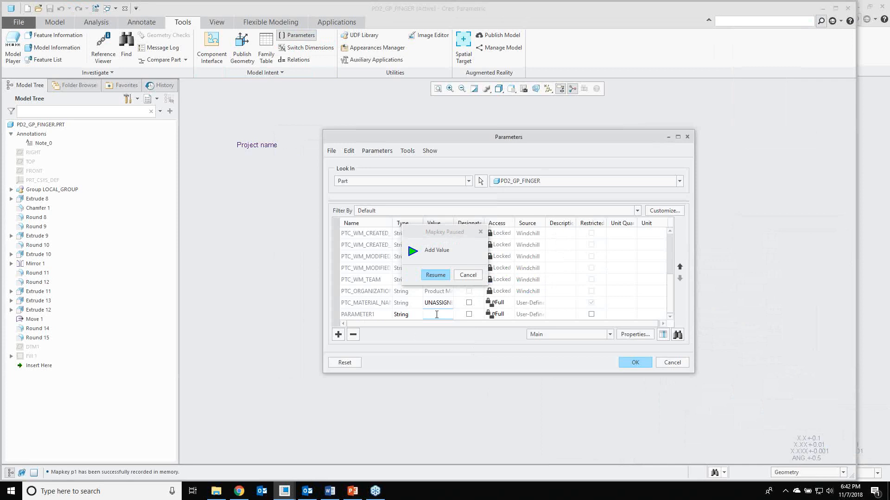
type("pvv12")
left_click(436, 276)
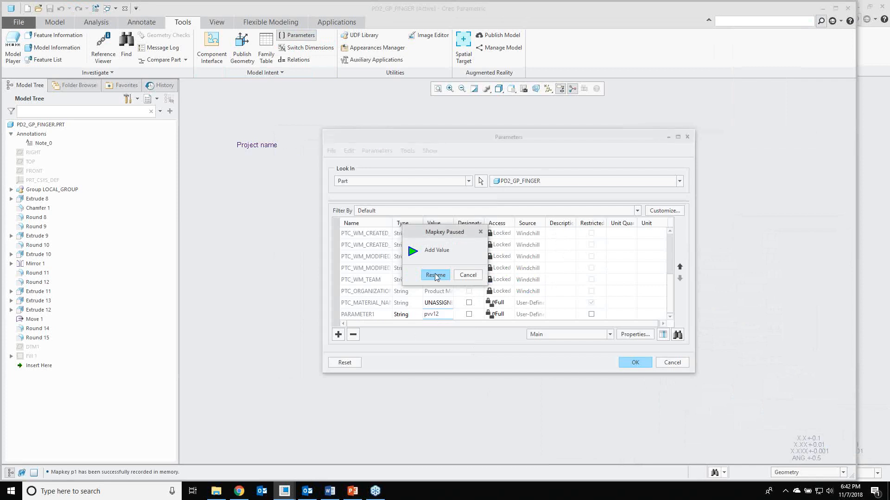
left_click(435, 276)
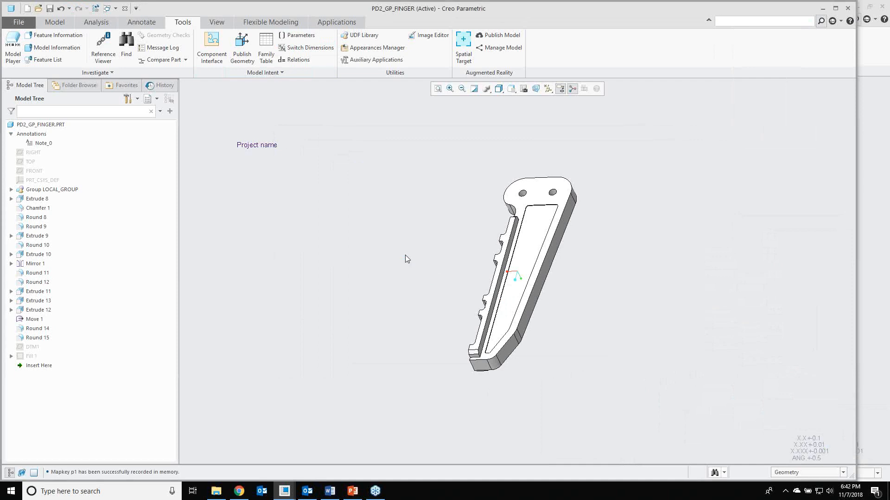
left_click(299, 37)
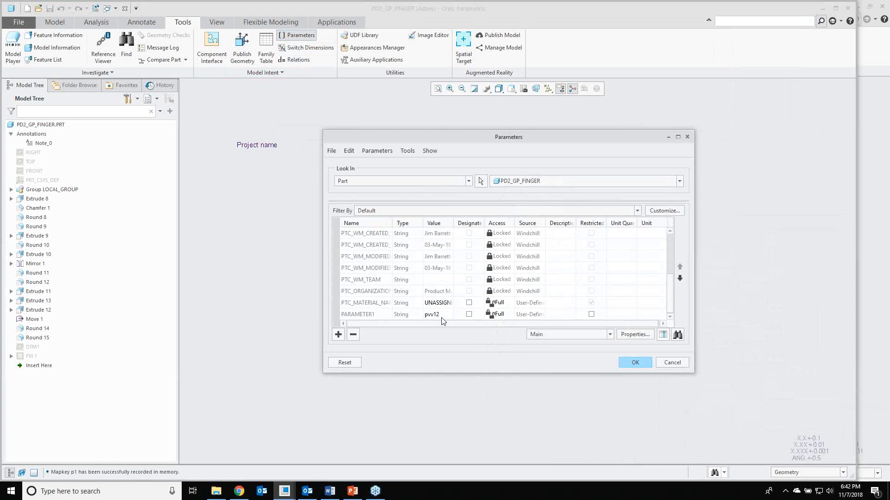
left_click(666, 364)
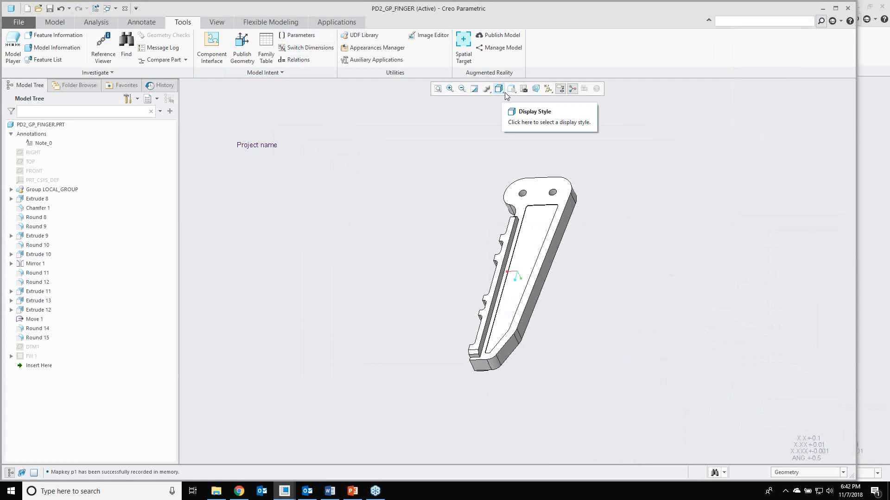
left_click(511, 89)
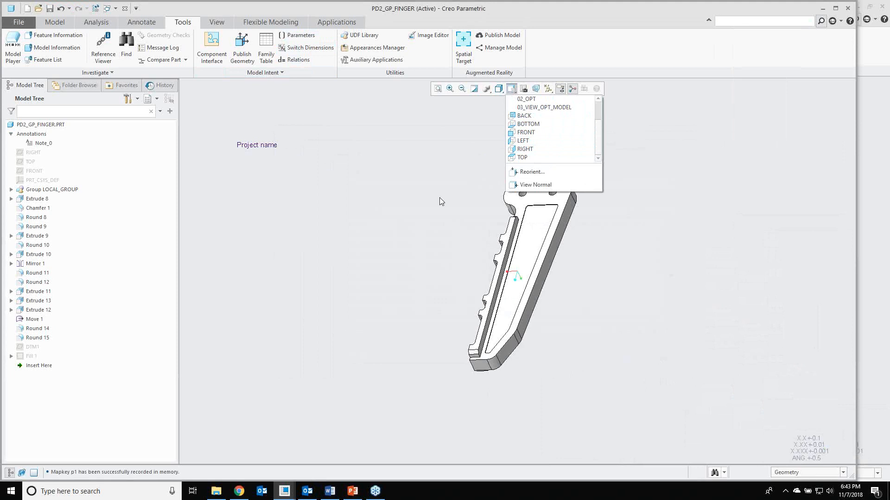
left_click(447, 179)
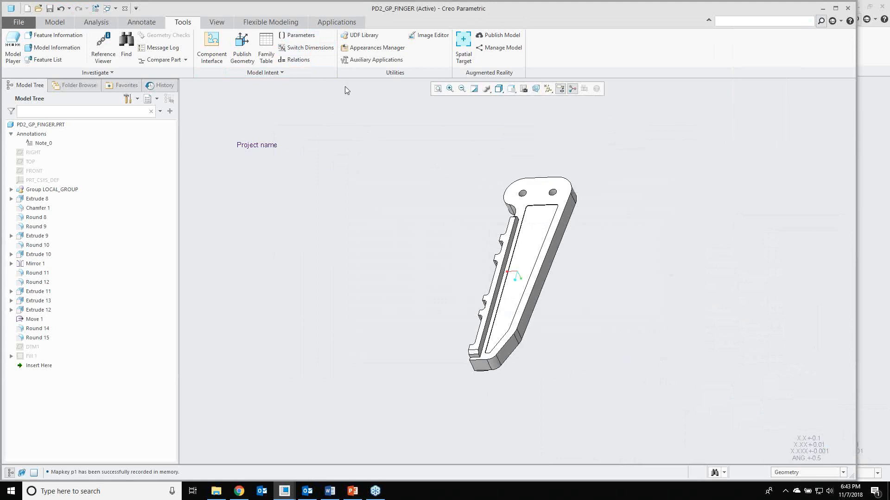
Create a new mapkey named Front with the keyboard shortcut v1 and start recording it
left_click(721, 24)
type("ma")
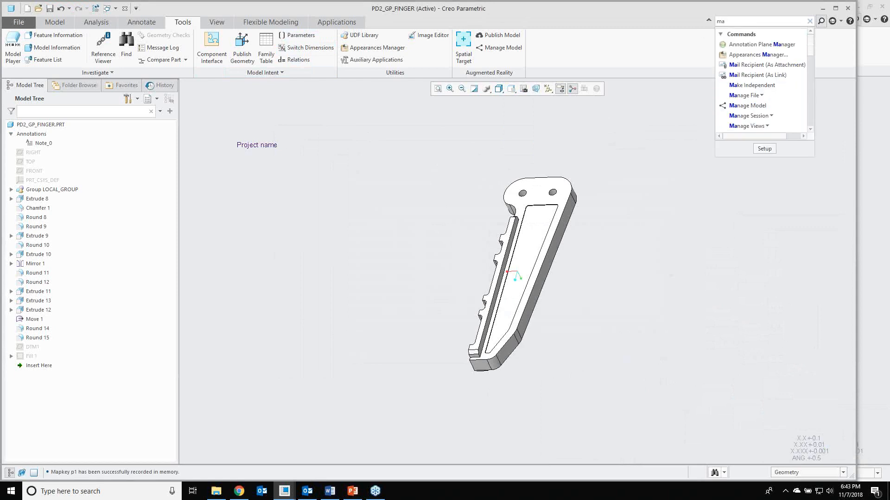
type("p")
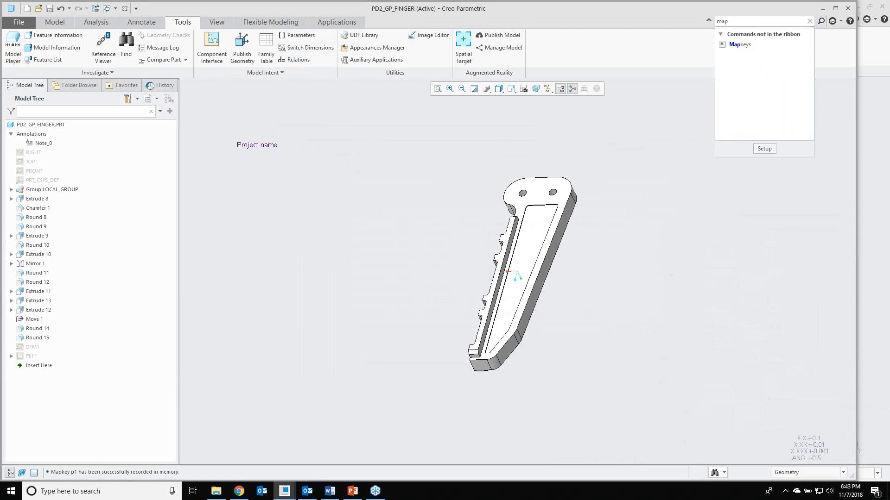
left_click(740, 45)
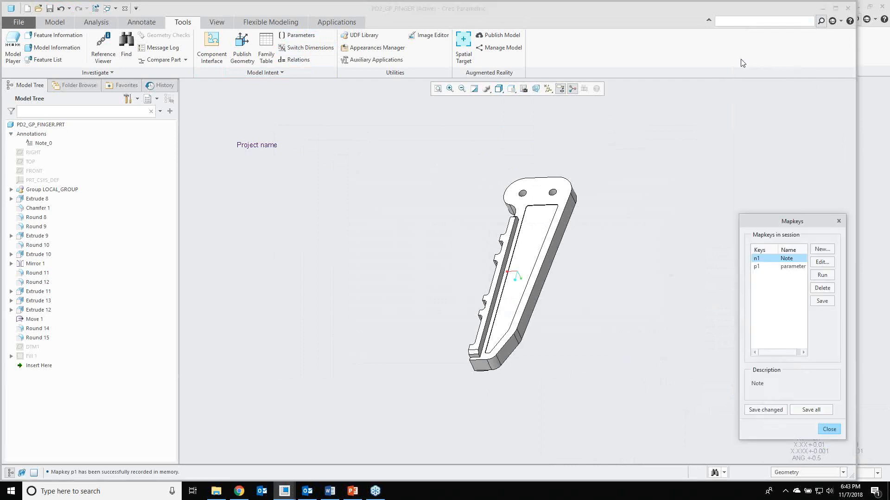
left_click(821, 250)
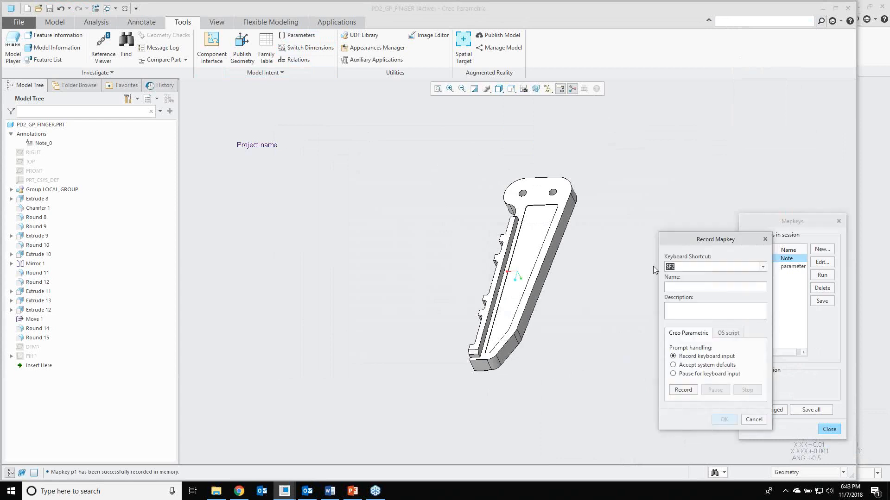
type("v1")
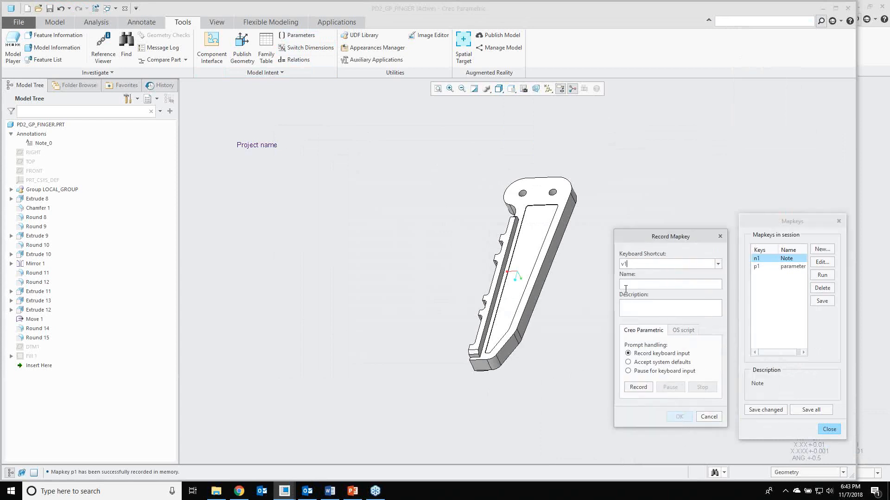
type("Front")
left_click(637, 387)
Record orienting the model to the saved FRONT view, and stop and accept the Front mapkey
left_click(215, 22)
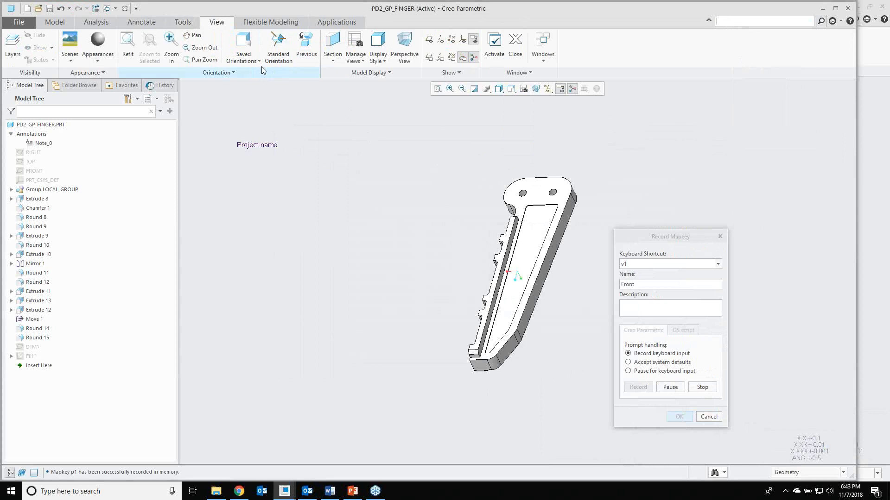
left_click(258, 60)
scroll(292, 119, "down", 1)
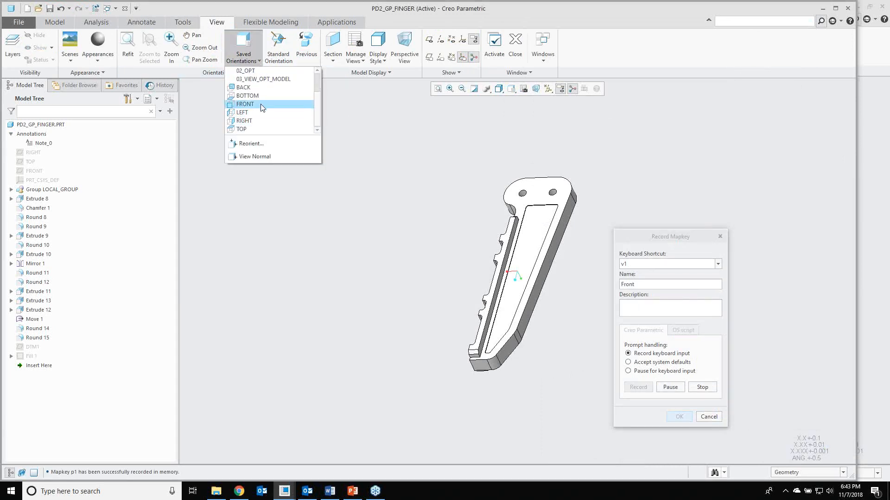
left_click(263, 104)
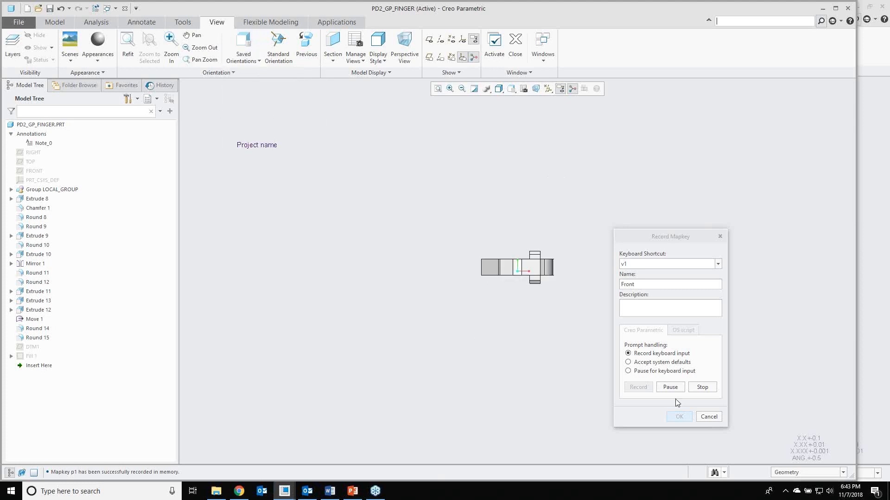
left_click(703, 387)
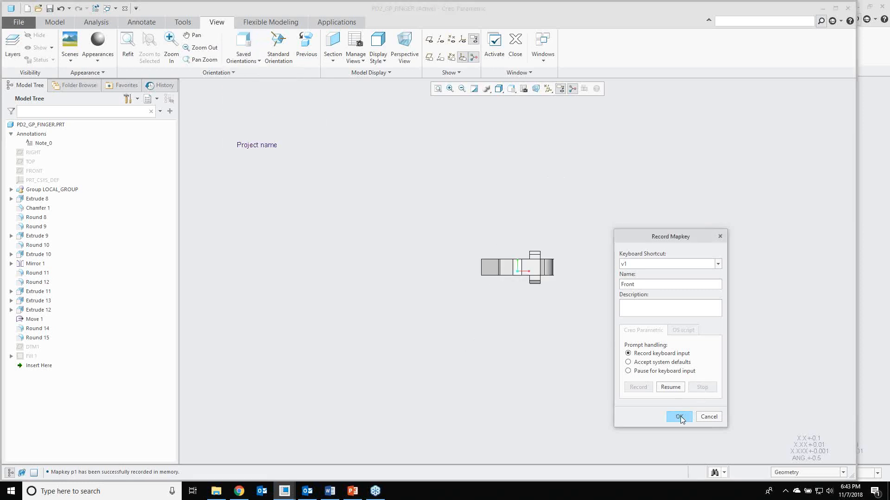
left_click(679, 417)
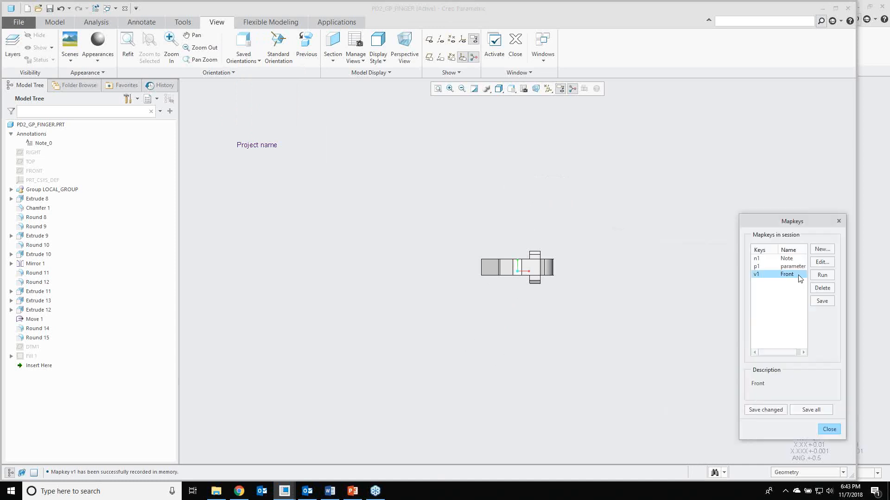
Create a new mapkey named Left with the keyboard shortcut v2 and start recording it
left_click(820, 250)
type("v2")
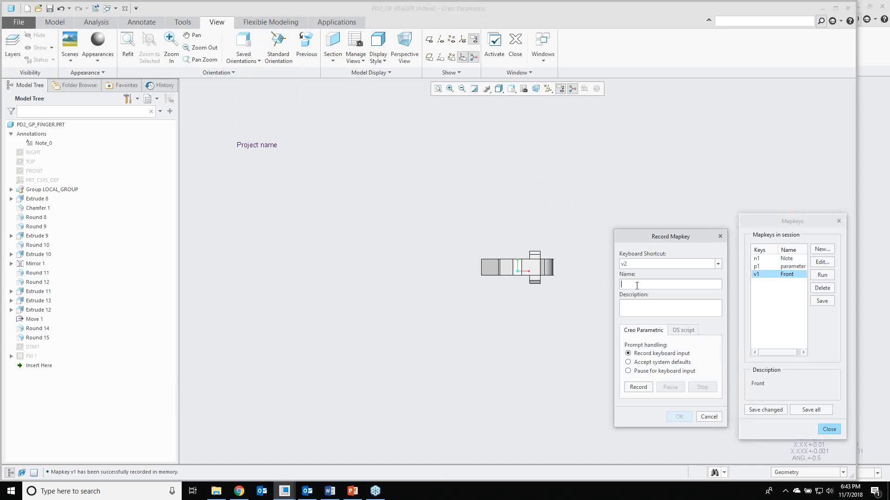
type("Left")
left_click(638, 388)
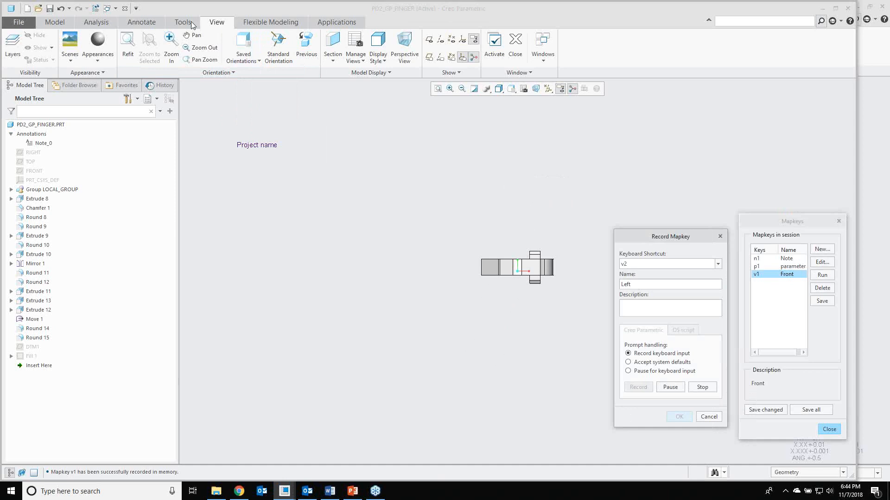
Record orienting the model to the saved LEFT view, and stop and accept the Left mapkey
left_click(259, 63)
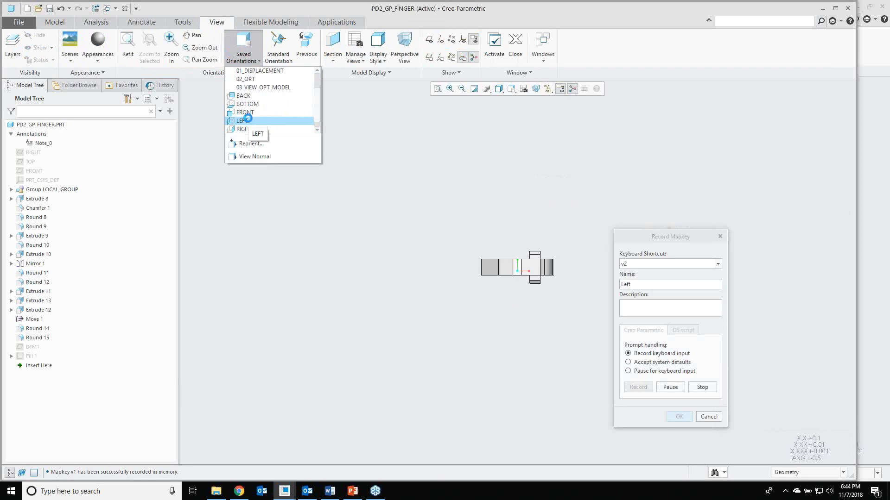
left_click(249, 119)
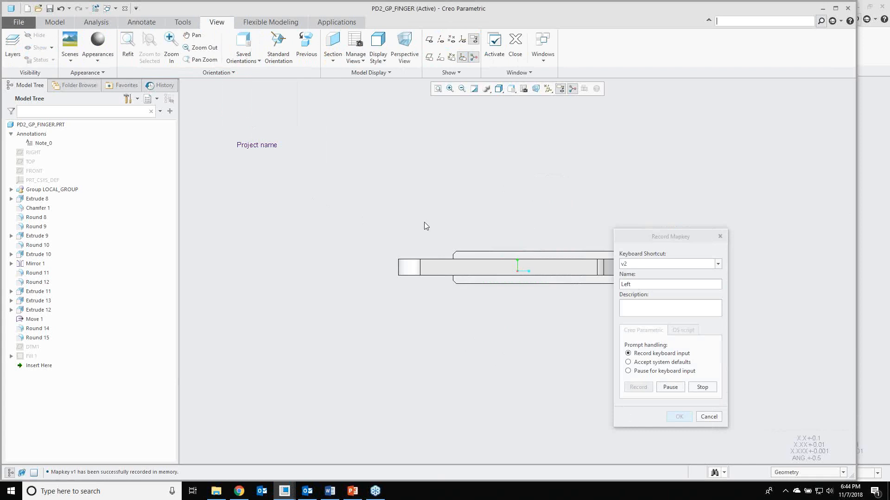
left_click(702, 389)
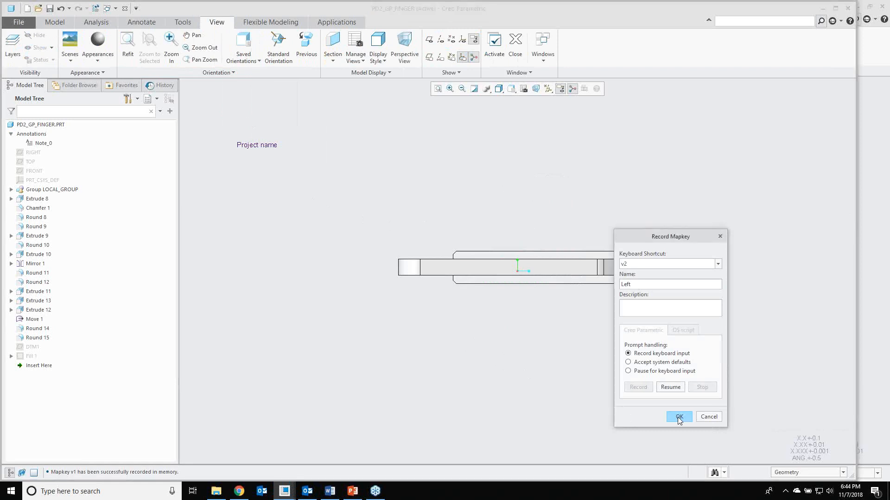
left_click(679, 417)
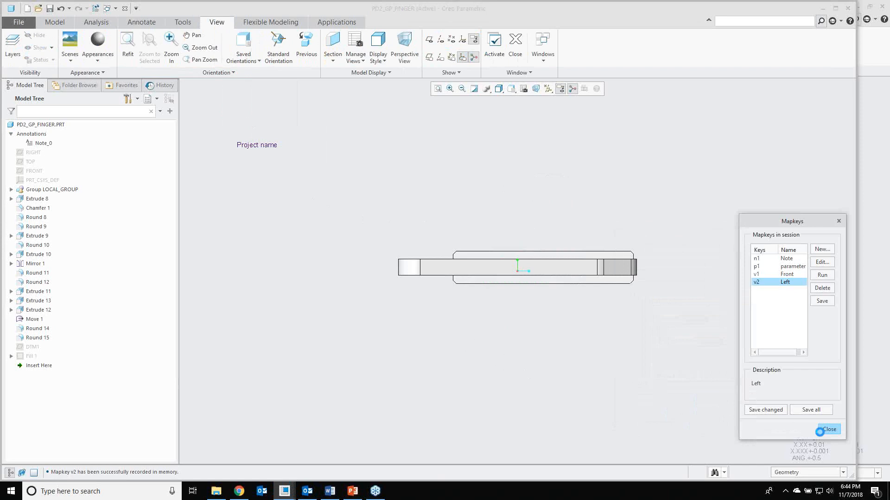
Close the mapkey list and test the v1 and v2 mapkeys by switching the part between its front and left views
left_click(827, 430)
type("v1")
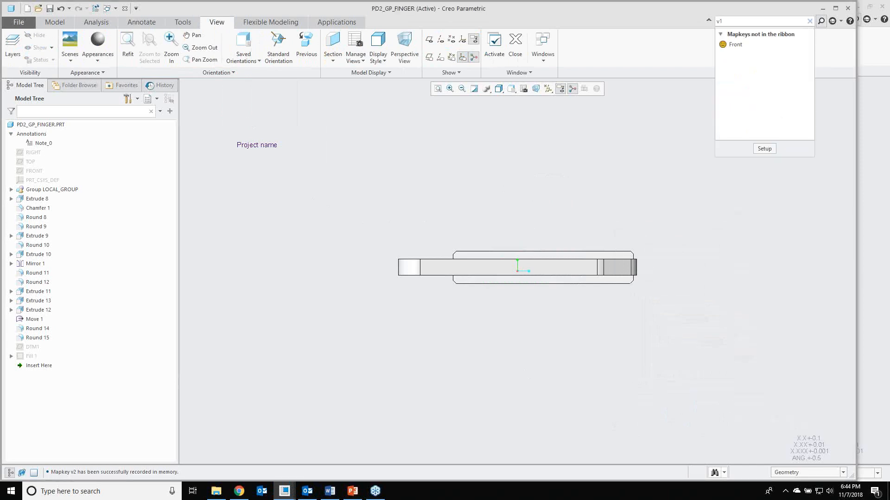
key("BackSpace")
key("BackSpace")
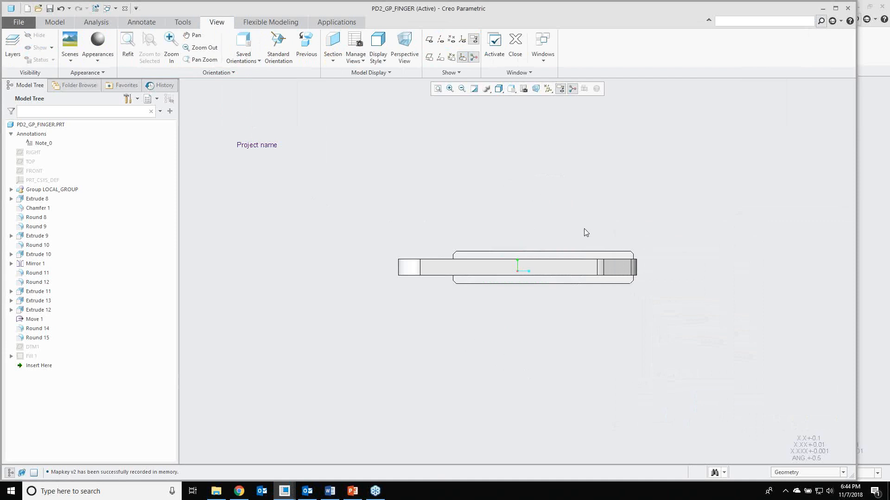
key("v")
key("1")
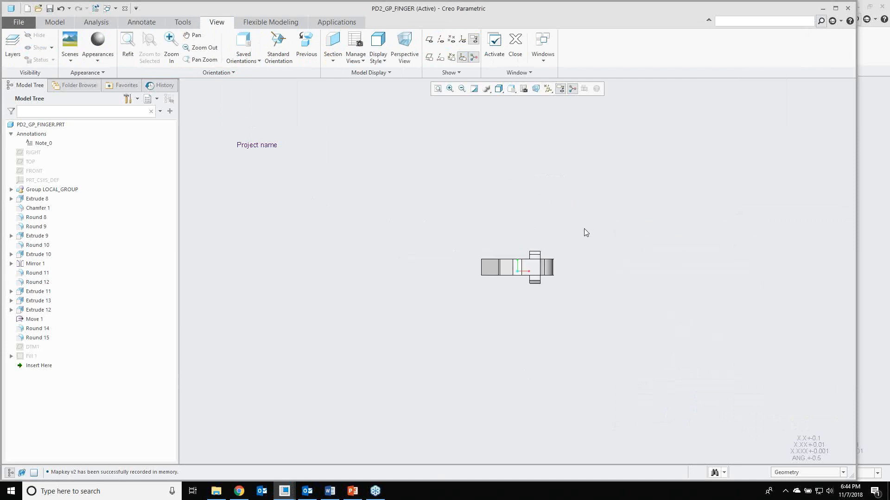
key("v")
key("2")
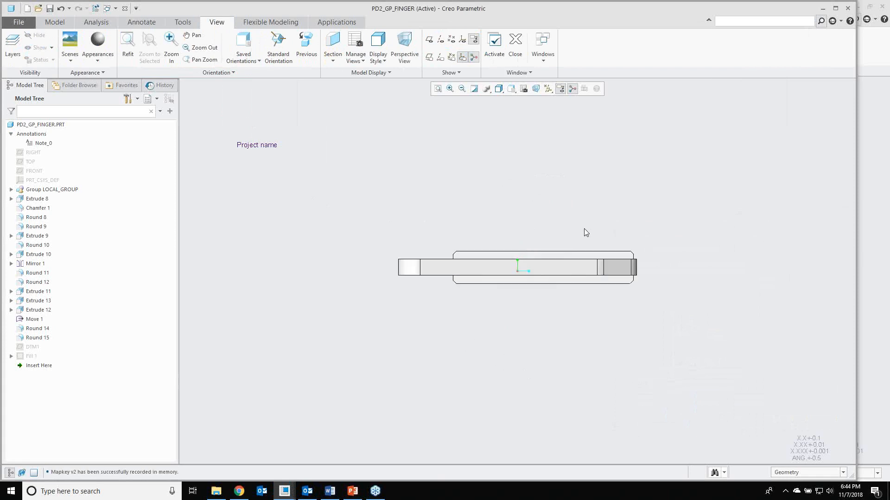
middle_click_drag(579, 223, 499, 296)
key("v")
key("2")
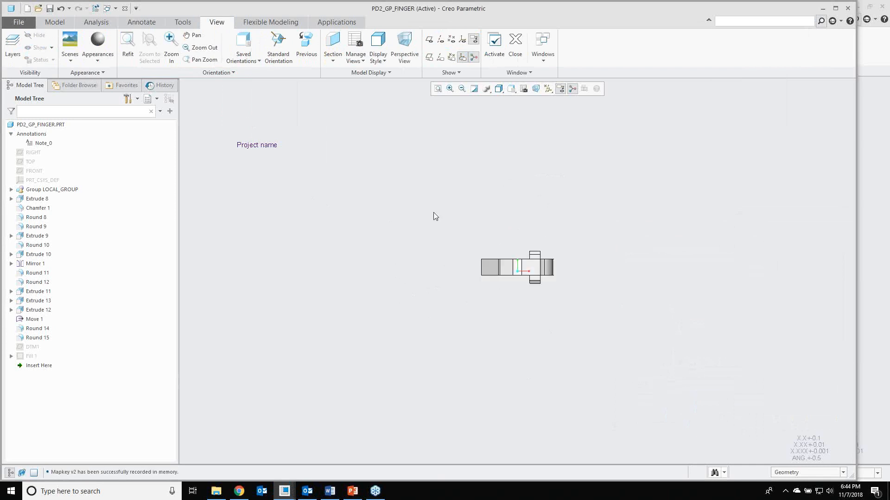
middle_click_drag(471, 252, 487, 284)
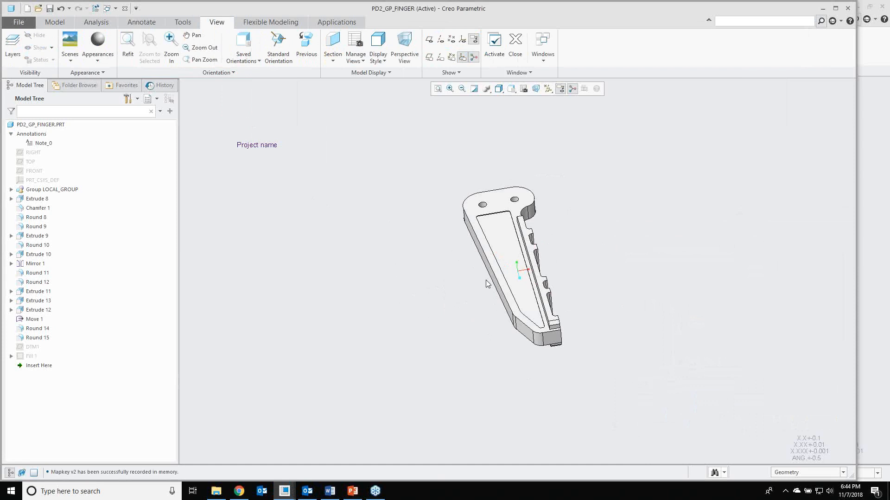
middle_click_drag(486, 280, 477, 259)
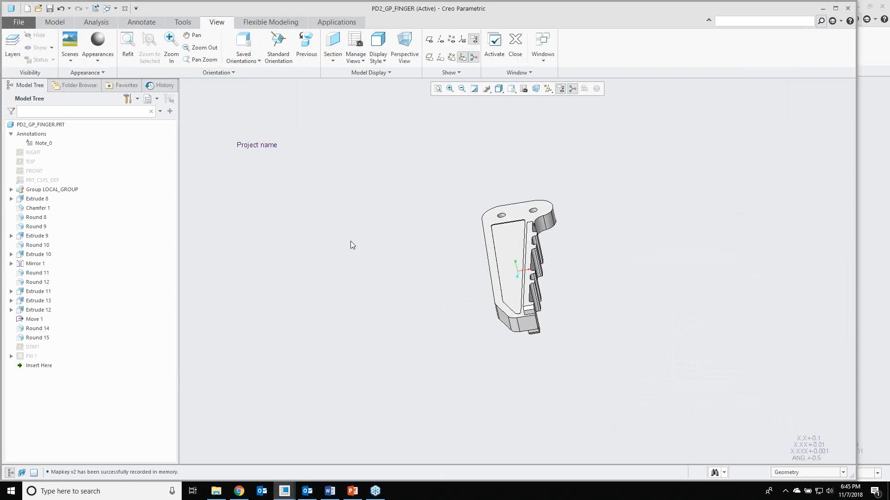
Try starting an Extrude with a sketch on the finger's flat upper face, and cancel both the sketch and the feature
key("alt")
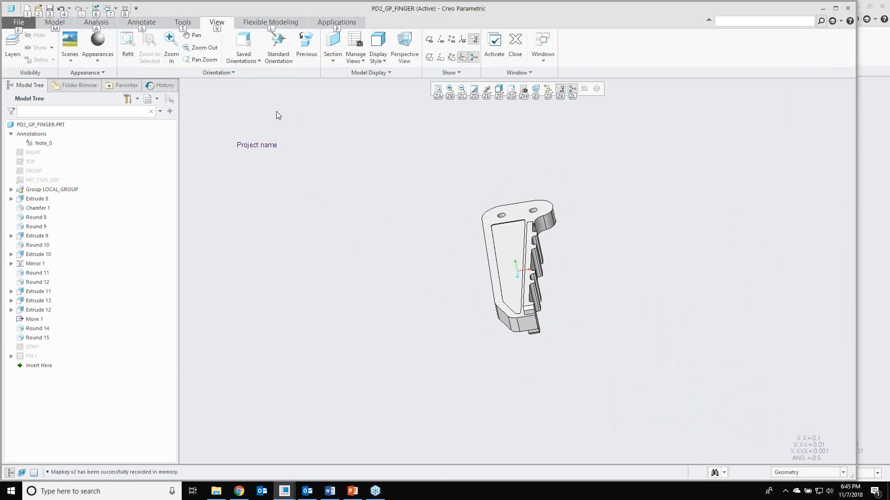
key("alt")
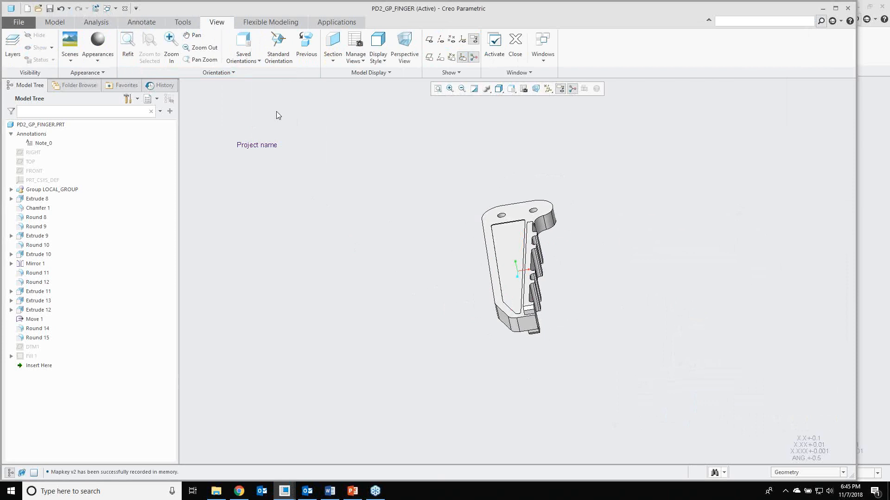
key("alt")
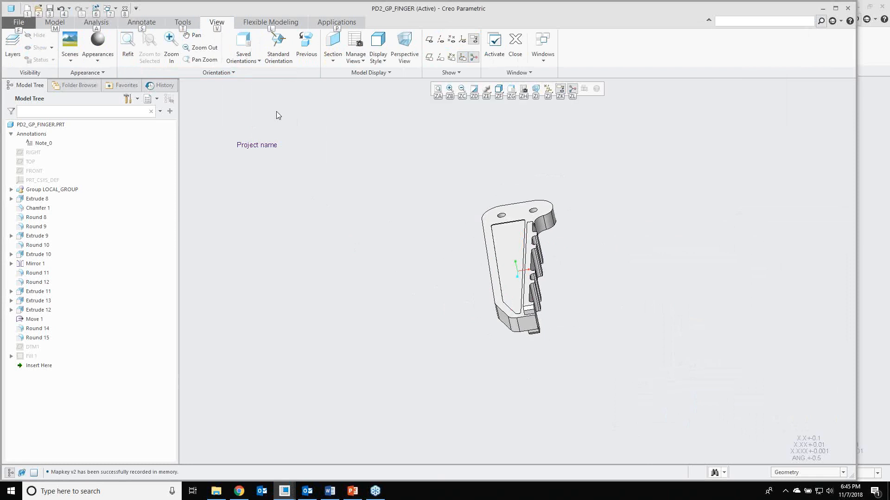
key("m")
key("x")
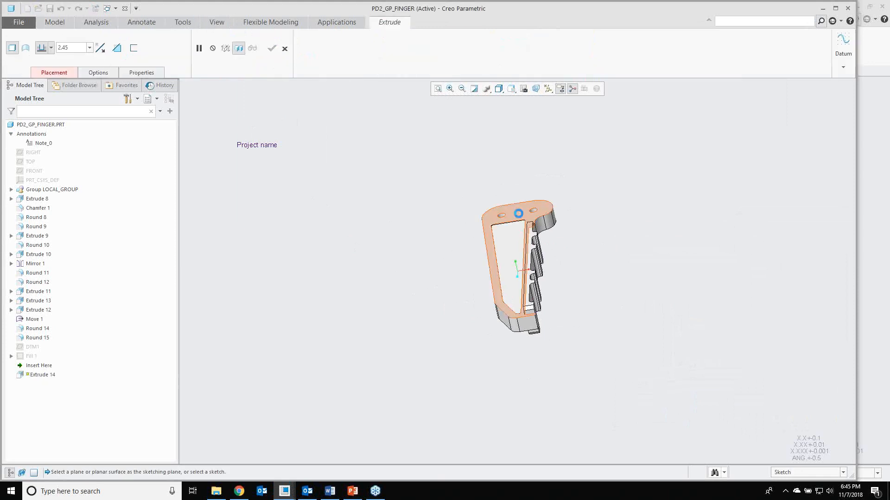
left_click(519, 217)
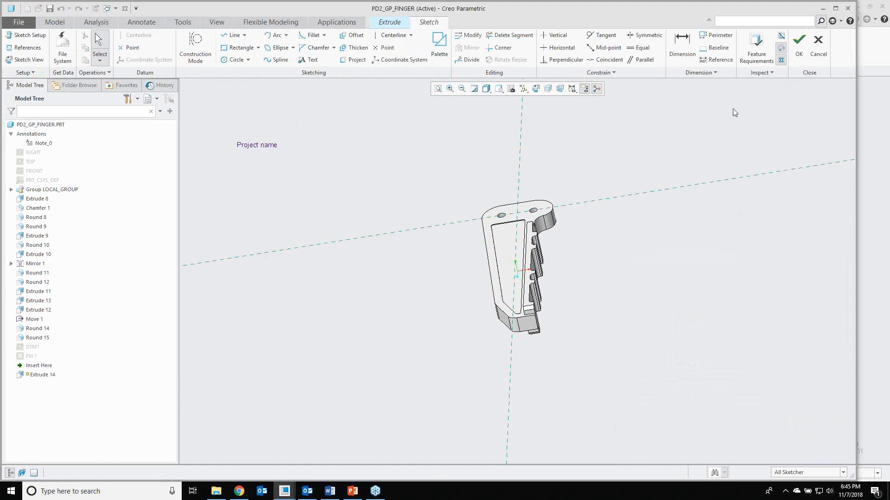
left_click(815, 56)
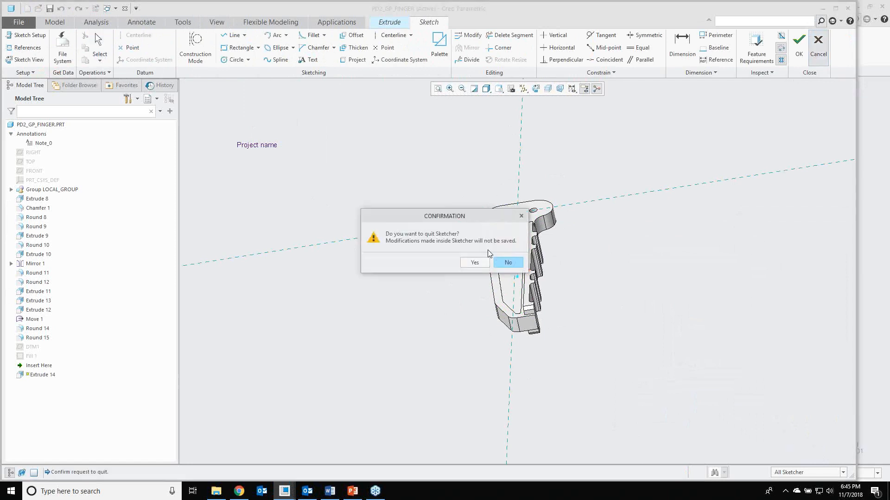
left_click(474, 262)
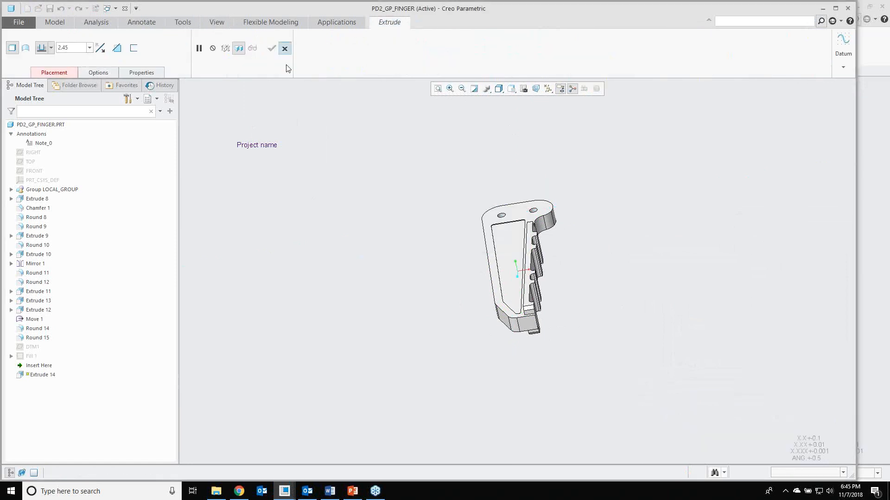
left_click(285, 48)
Find the Mapkeys command, create a new mapkey named extrude with the keyboard shortcut x1, and start recording it
type("map")
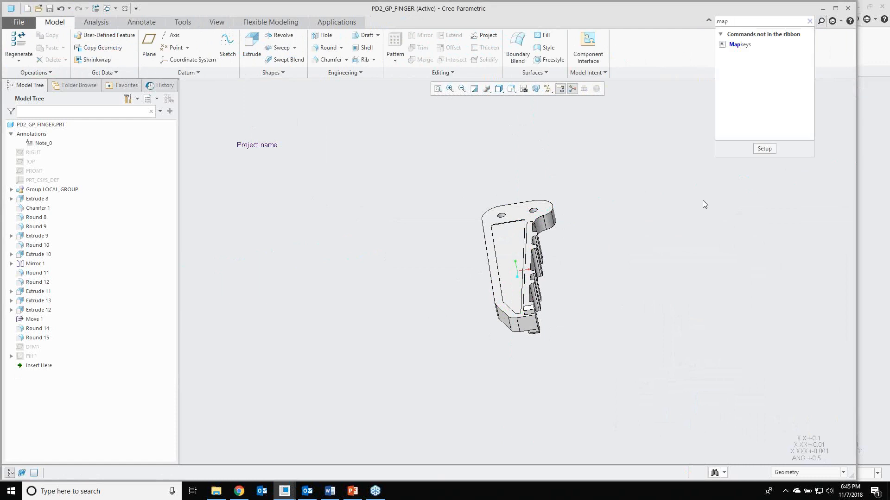
key("Return")
left_click(822, 250)
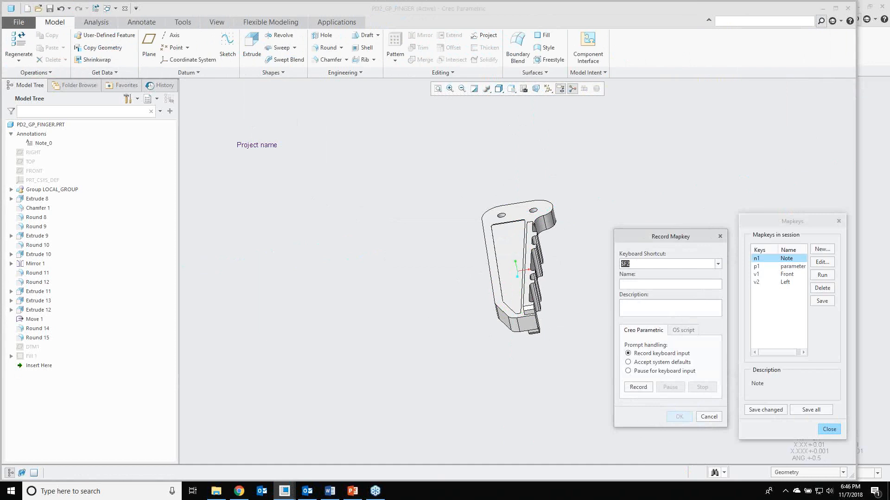
type("x1")
key("Tab")
type("extrude")
left_click(638, 387)
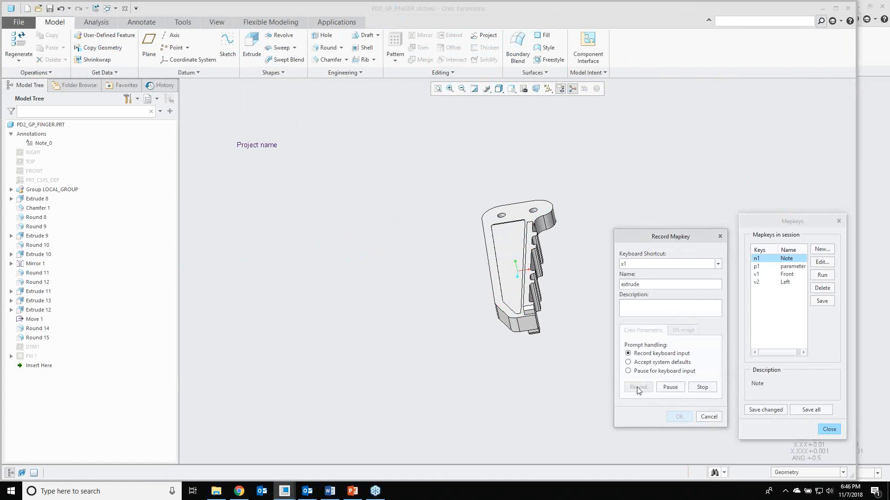
Record starting the Extrude command, accept the mapkey with the conflicting X shortcut reassigned to it, and cancel the open Extrude
left_click(313, 261)
key("alt")
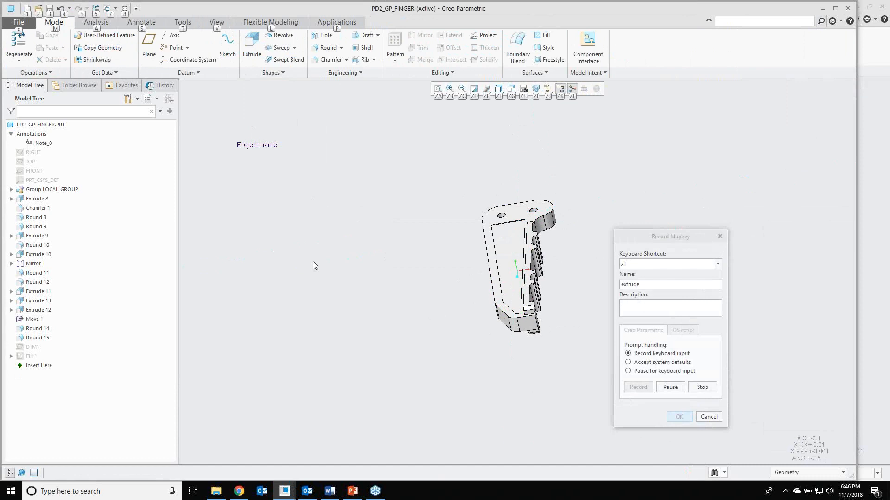
key("m")
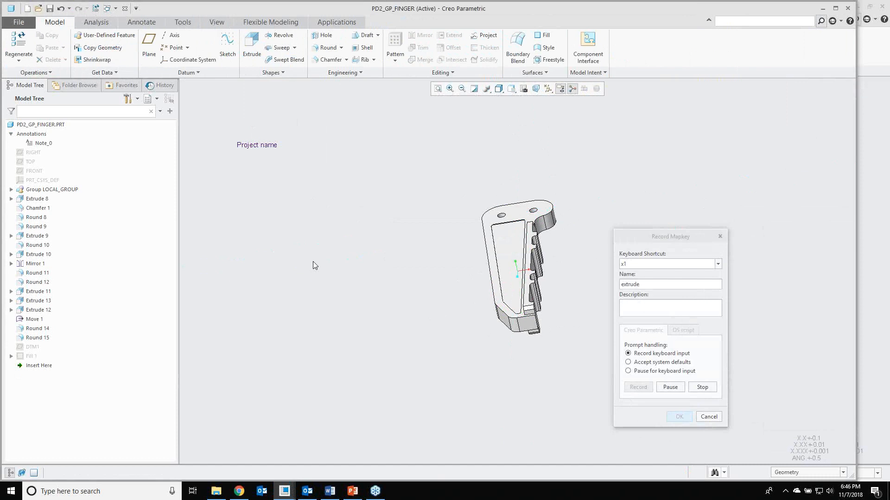
key("x")
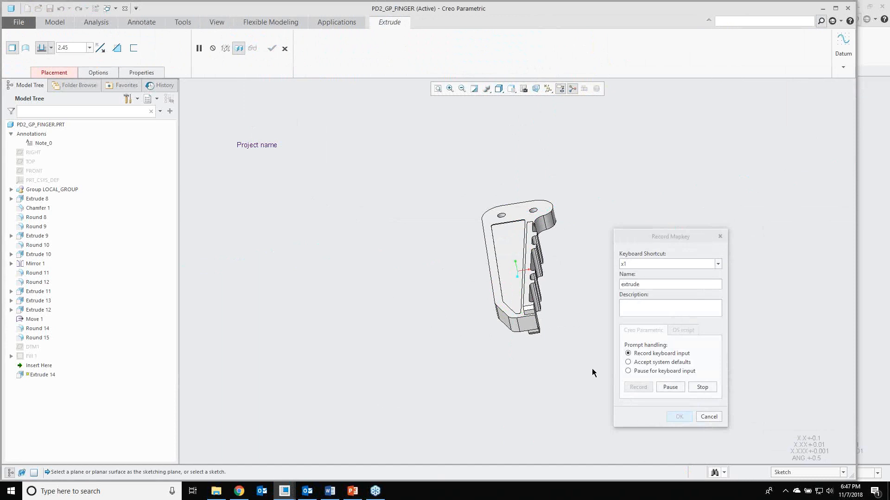
left_click(703, 387)
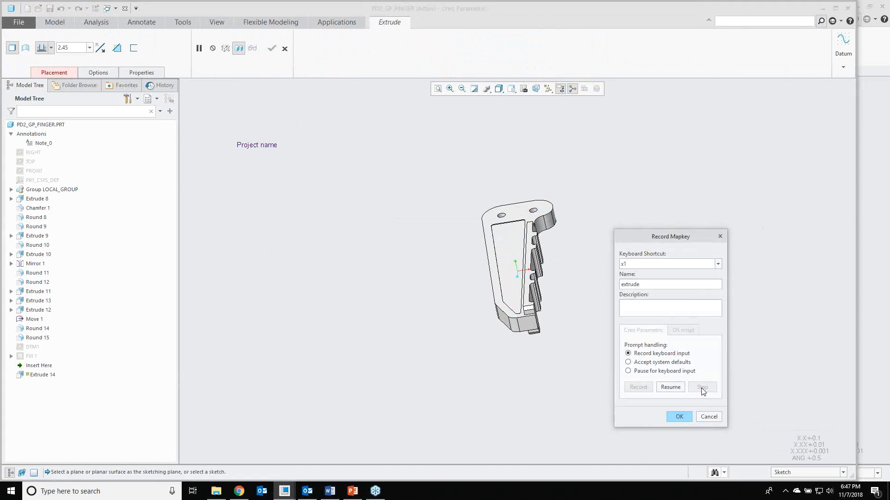
left_click(679, 417)
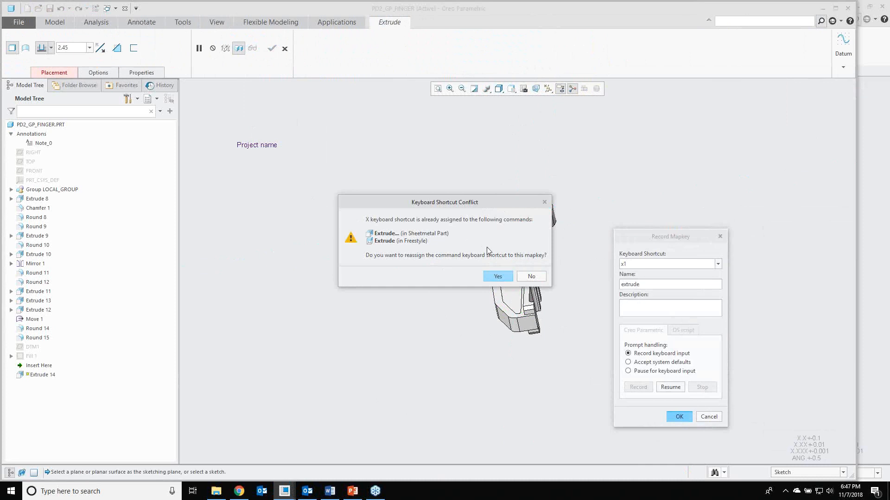
left_click(496, 276)
left_click(285, 48)
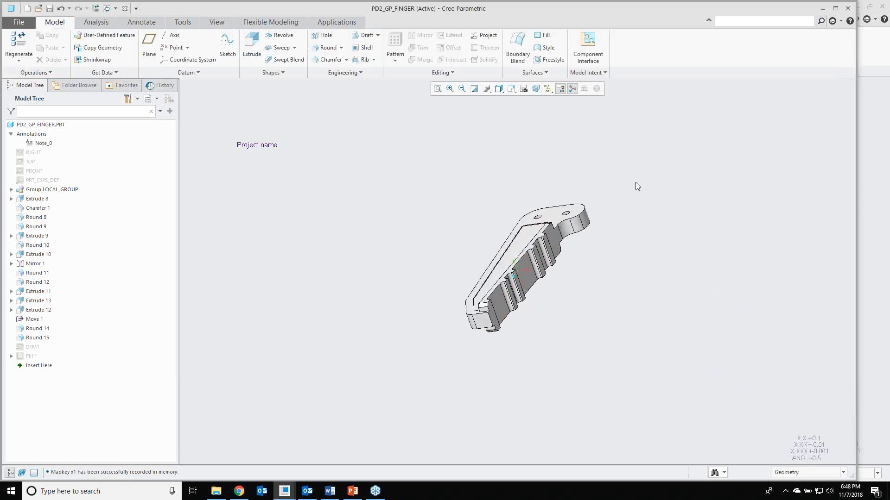
Test the x1 mapkey by starting an Extrude with it and choosing the RIGHT datum plane as the sketching plane
key("x")
key("1")
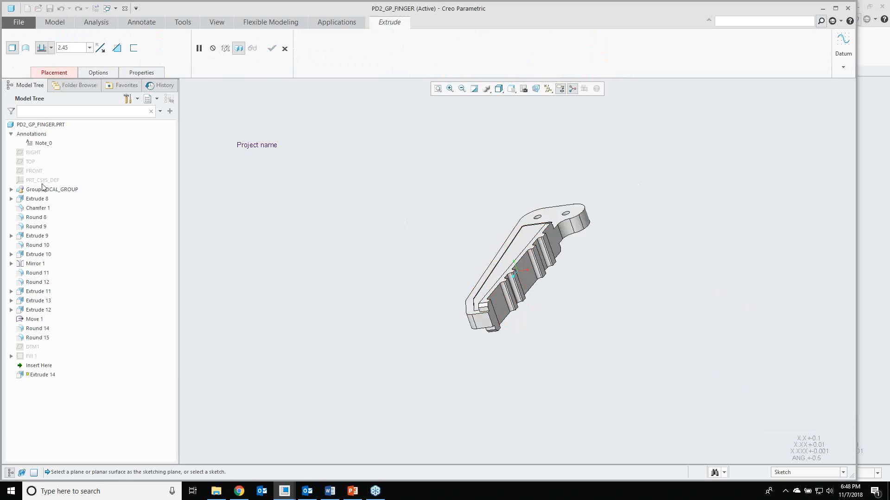
left_click(32, 152)
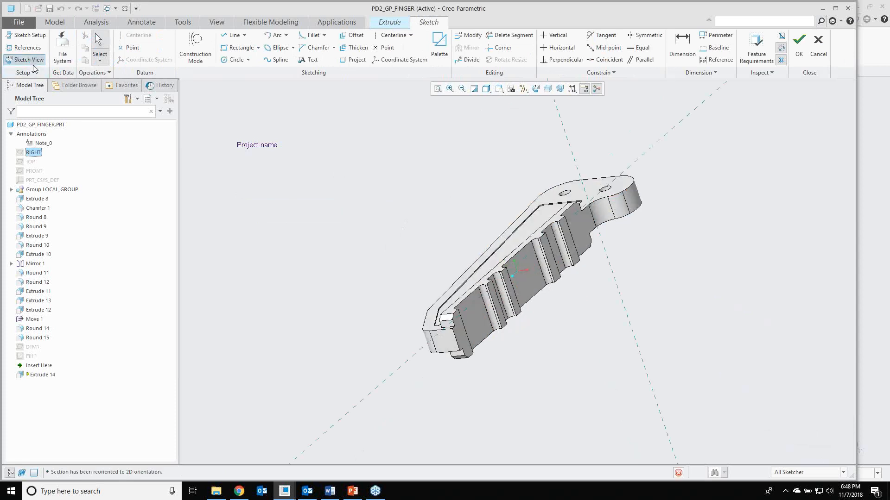
Sketch a small circle centred on the reference intersection at the finger's rounded end, finish the sketch, and cancel the Extrude
key("c")
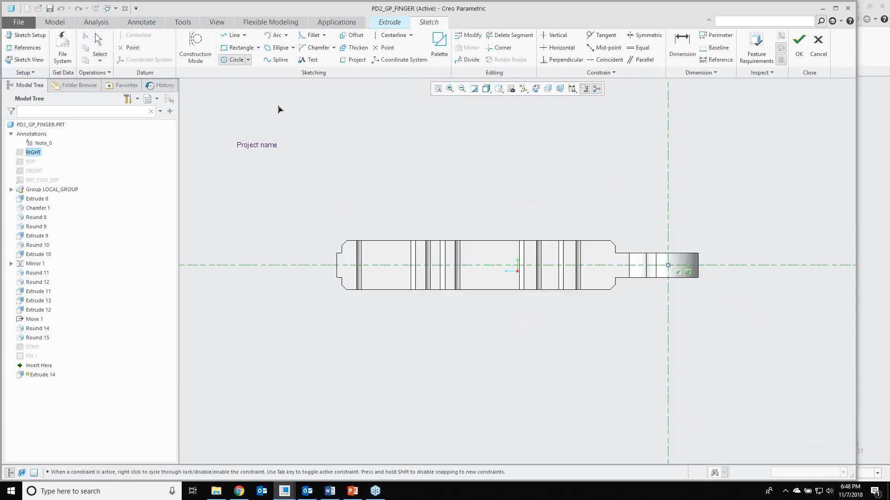
left_click(668, 266)
left_click(673, 266)
middle_click(674, 265)
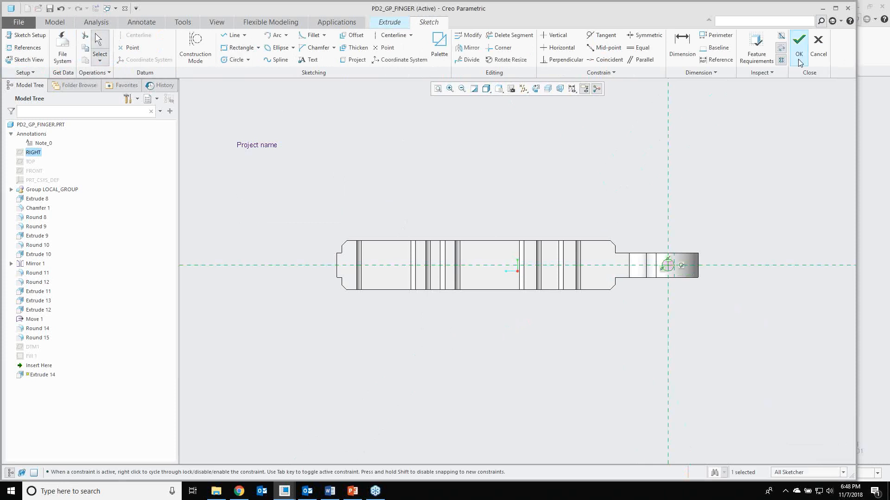
left_click(798, 59)
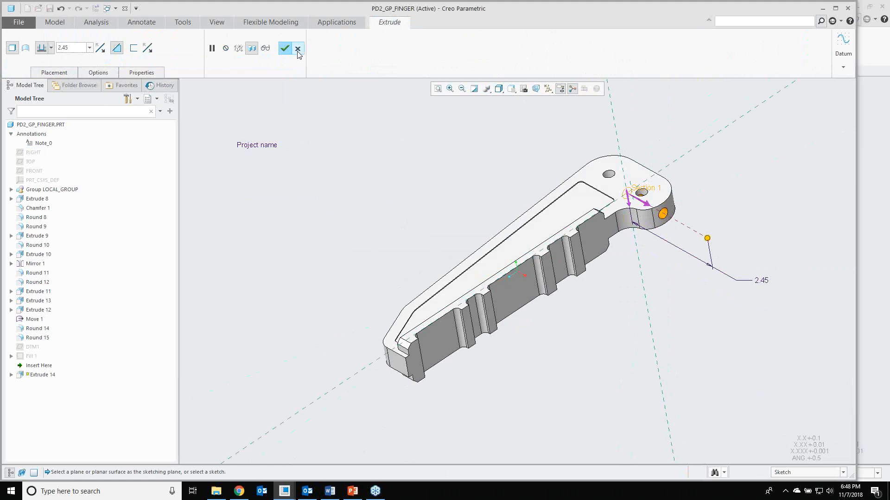
left_click(298, 49)
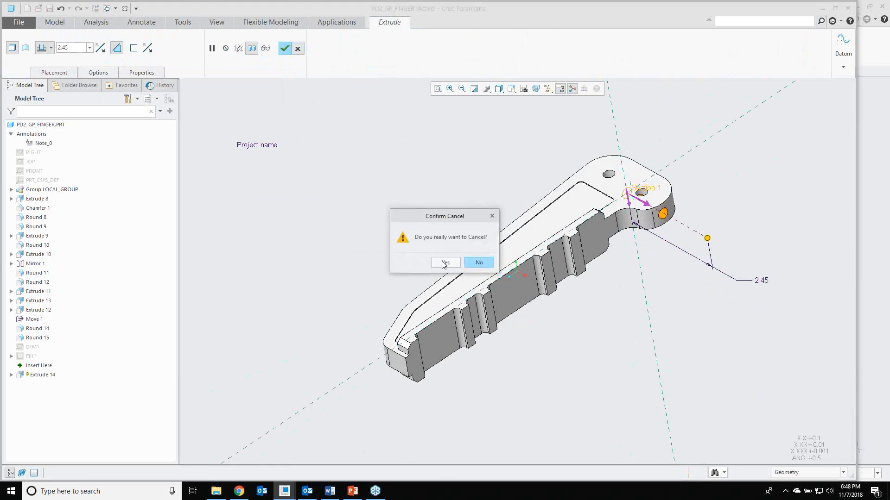
left_click(444, 263)
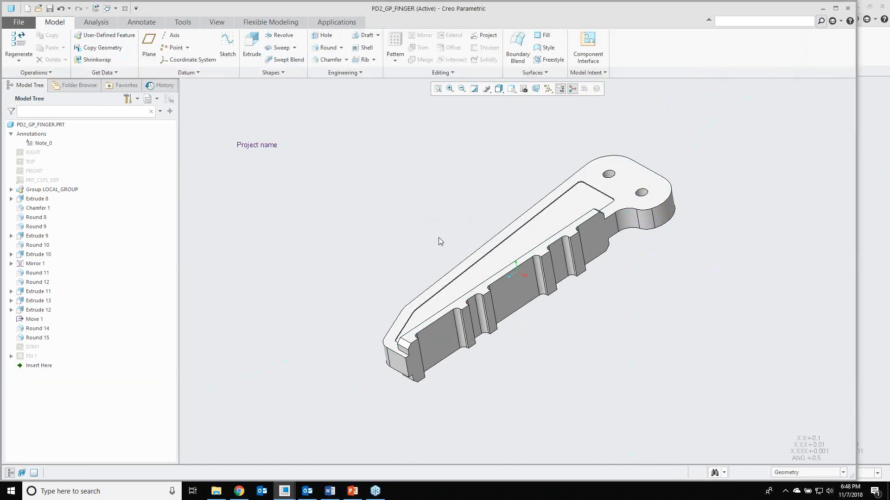
Find the Mapkeys command, create a mapkey named combine with the keyboard shortcut c1, and start recording it
middle_click_drag(455, 230, 449, 232)
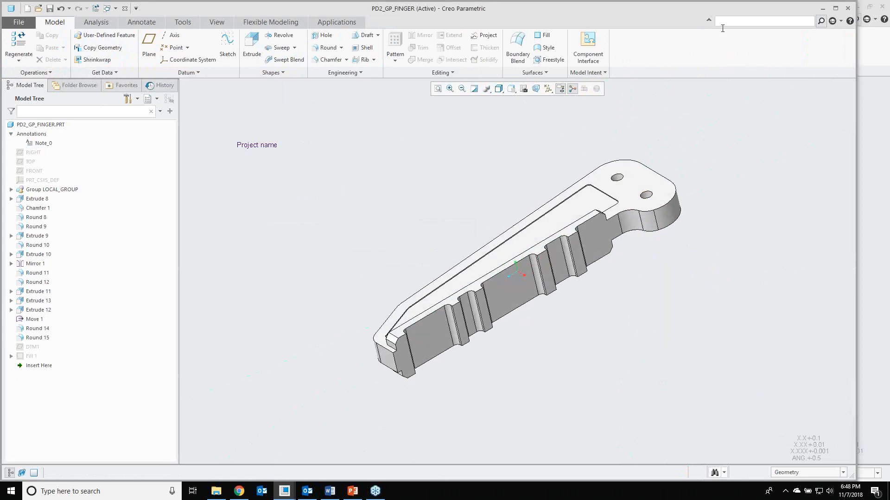
type("map")
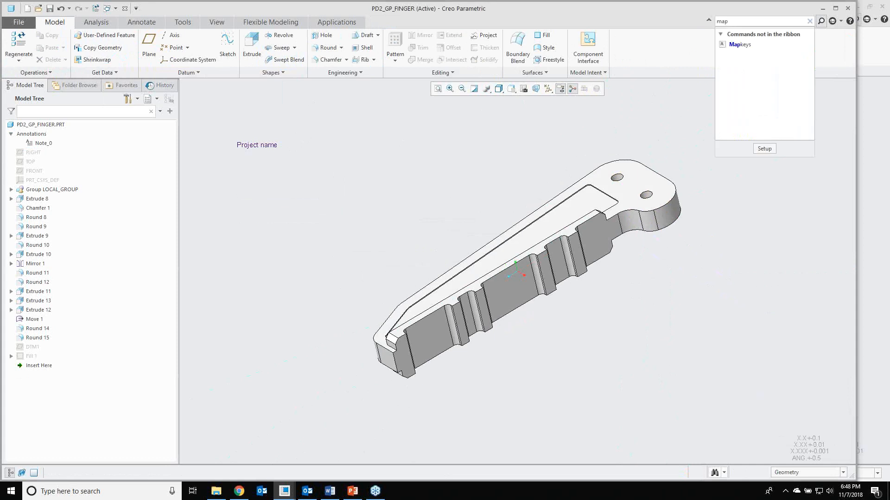
left_click(740, 44)
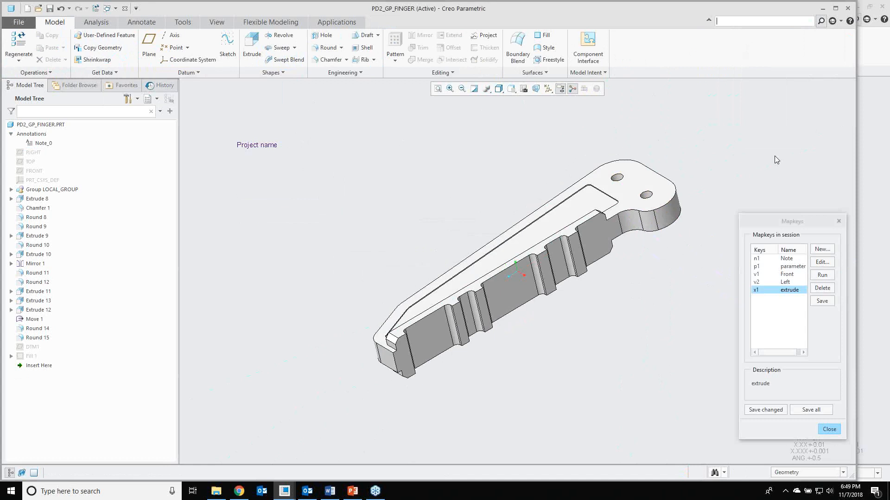
left_click(822, 251)
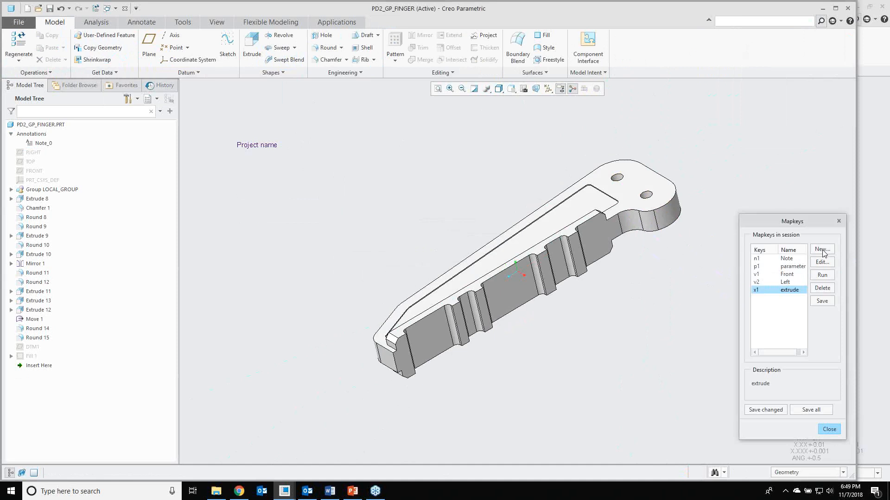
left_click(823, 250)
type("c1")
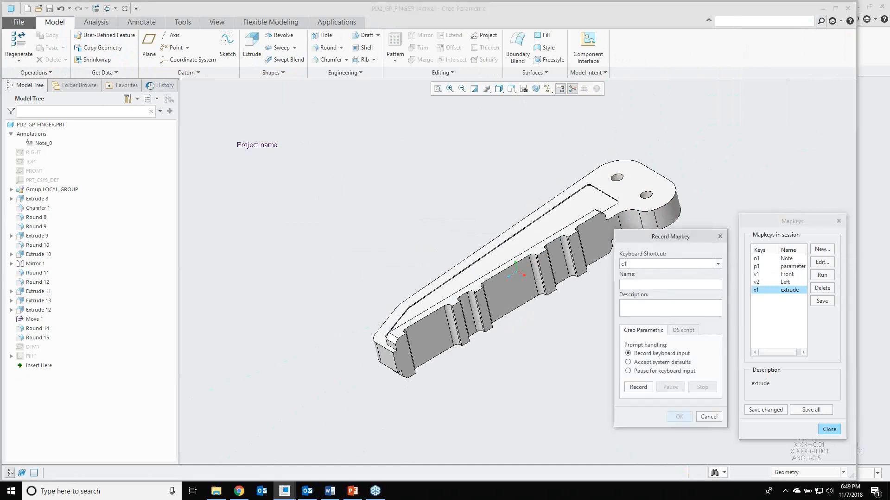
type("combine")
left_click(638, 388)
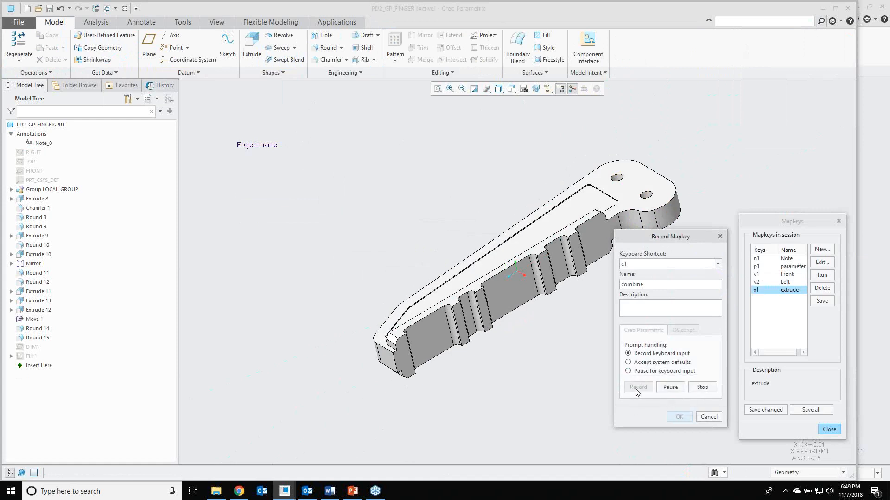
Run the n1 note mapkey within the recording and place a note reading "Project name" below the existing note
left_click(403, 227)
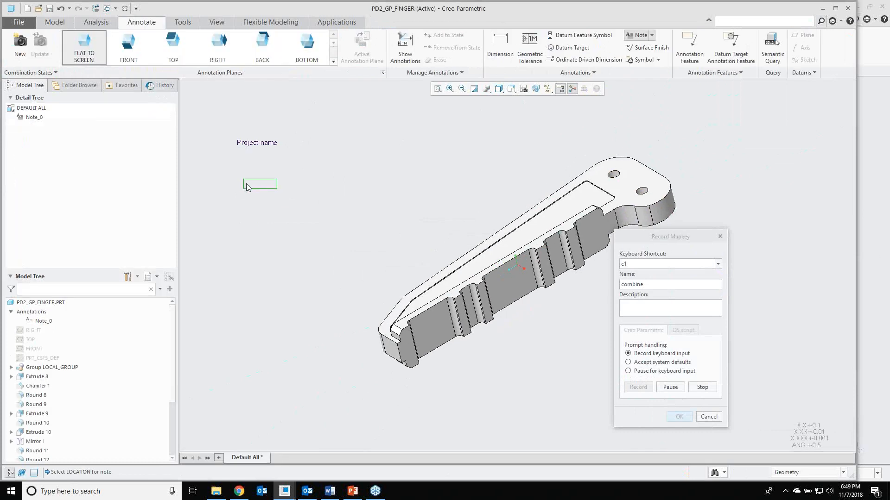
left_click(247, 187)
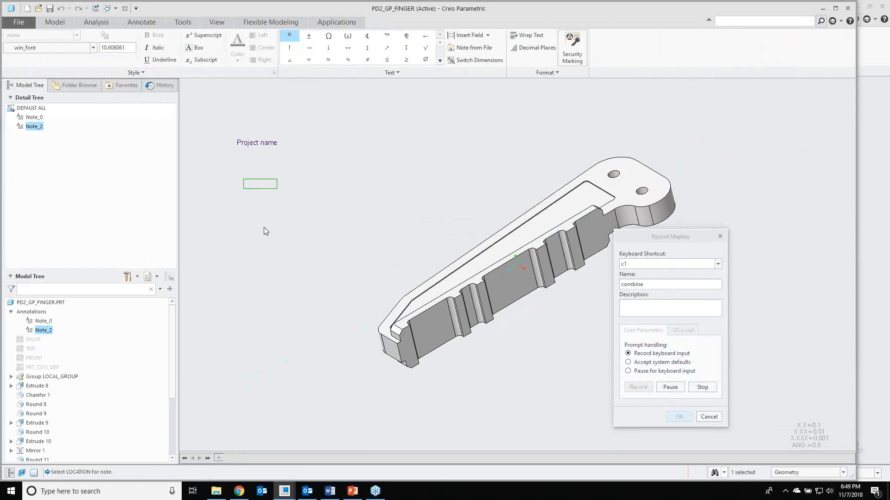
type("&")
type("Pr")
type("oject")
type(" nam")
type("e")
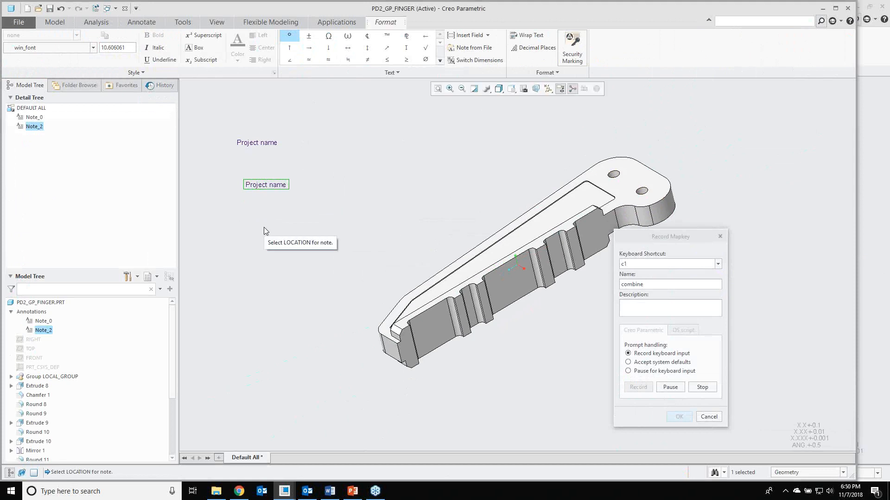
middle_click(296, 223)
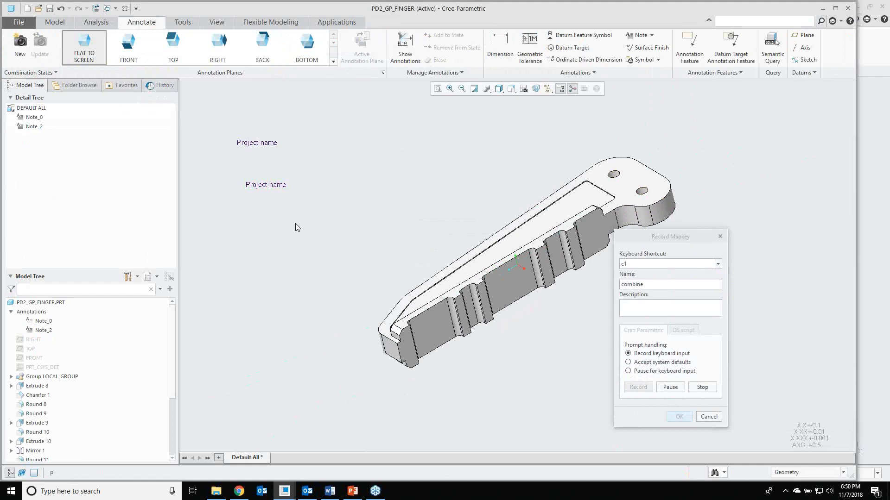
Try adding the p1 parameter mapkey to the recording, delete the duplicate Parameter1, and cancel the paused mapkey and the recording
key("1")
left_click_drag(437, 227, 302, 212)
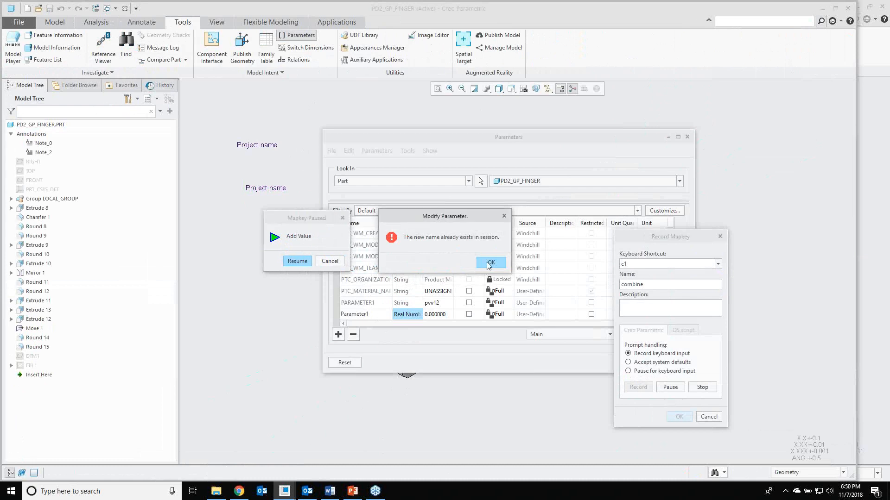
left_click(488, 263)
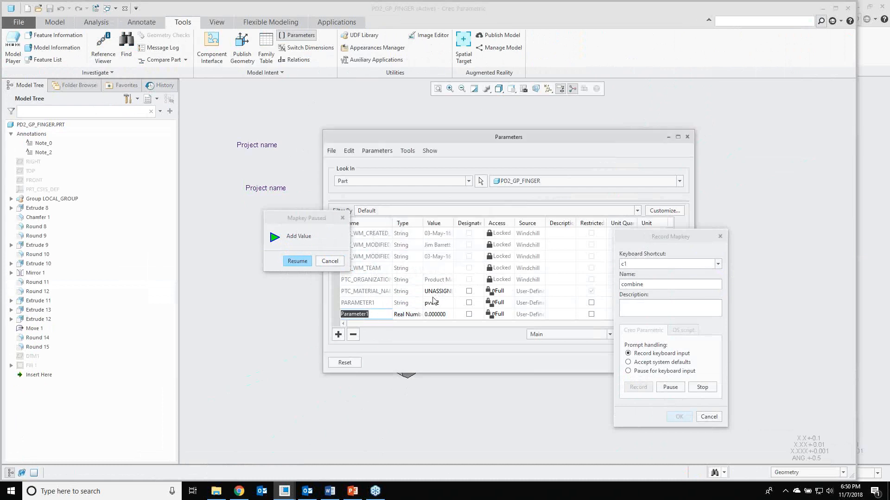
left_click(354, 335)
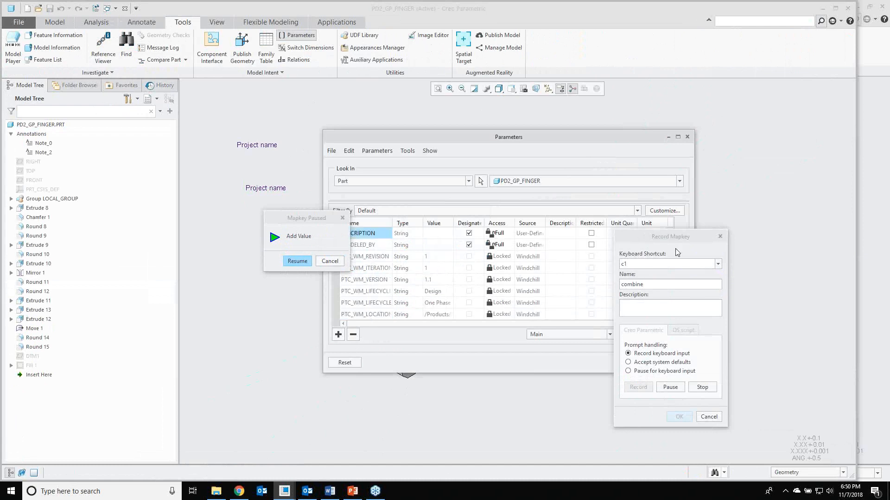
left_click_drag(677, 236, 776, 221)
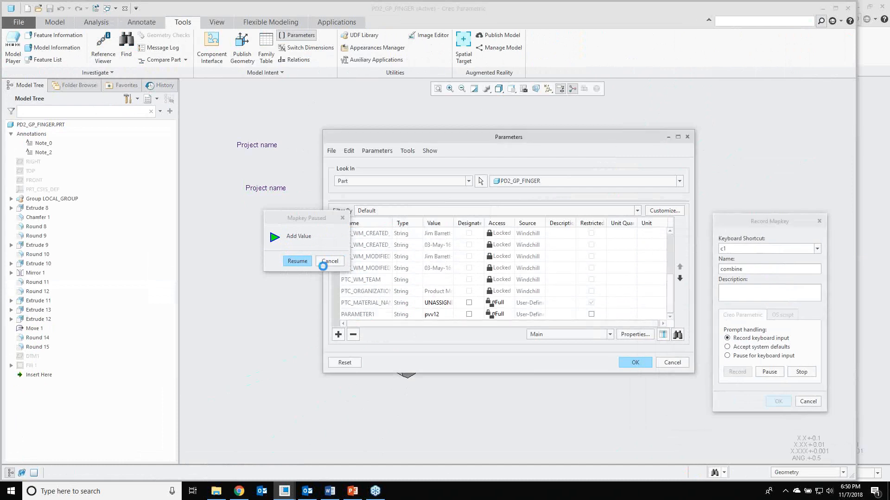
left_click(323, 265)
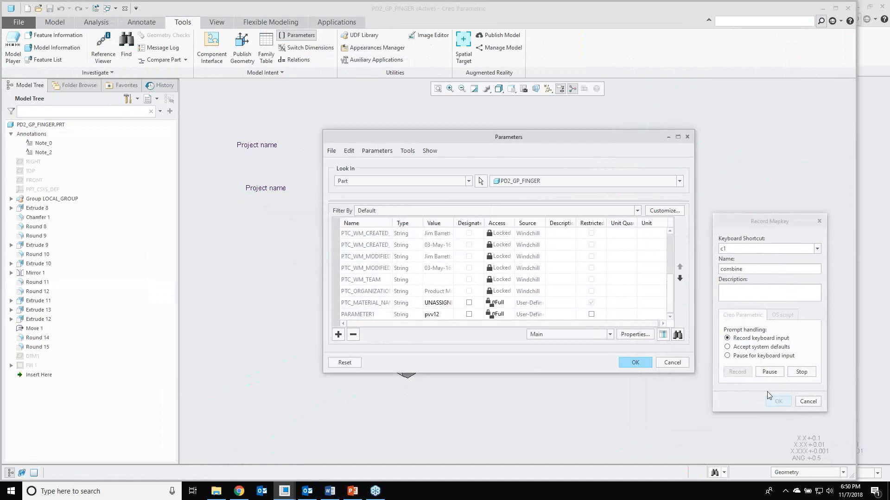
left_click(808, 401)
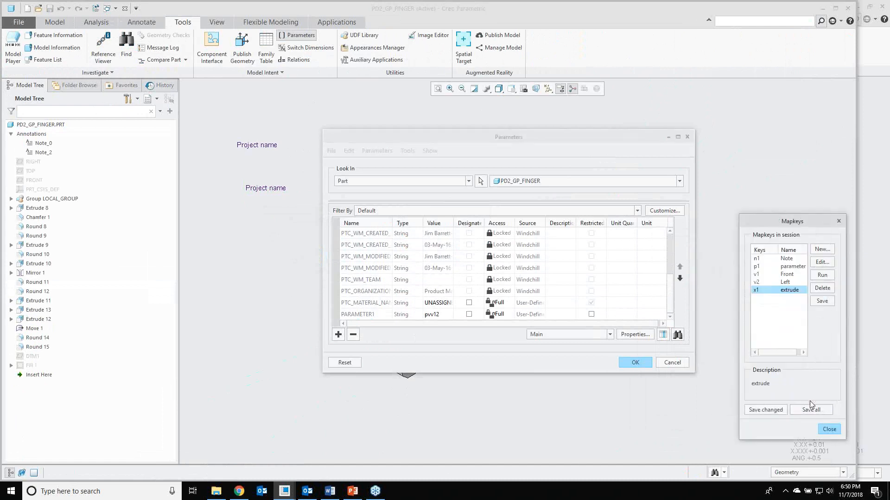
Delete the existing PARAMETER1 from the part's parameters and accept the change
left_click(348, 316)
left_click(353, 337)
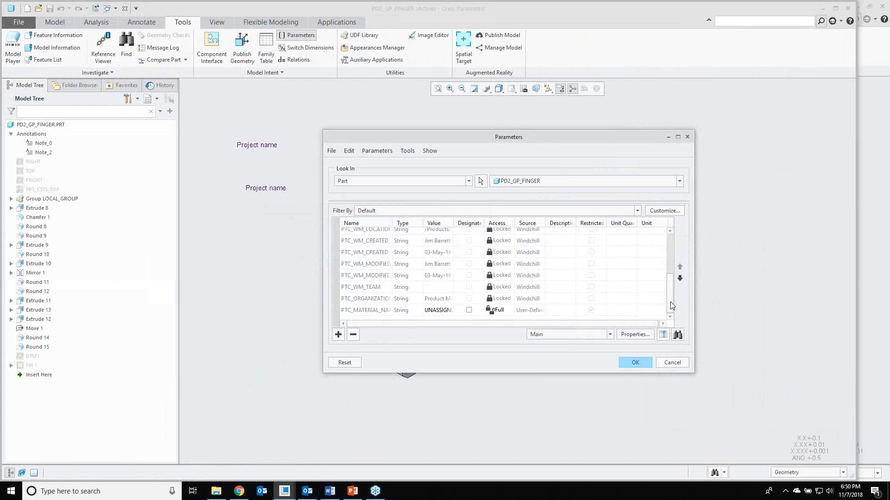
left_click_drag(670, 303, 672, 261)
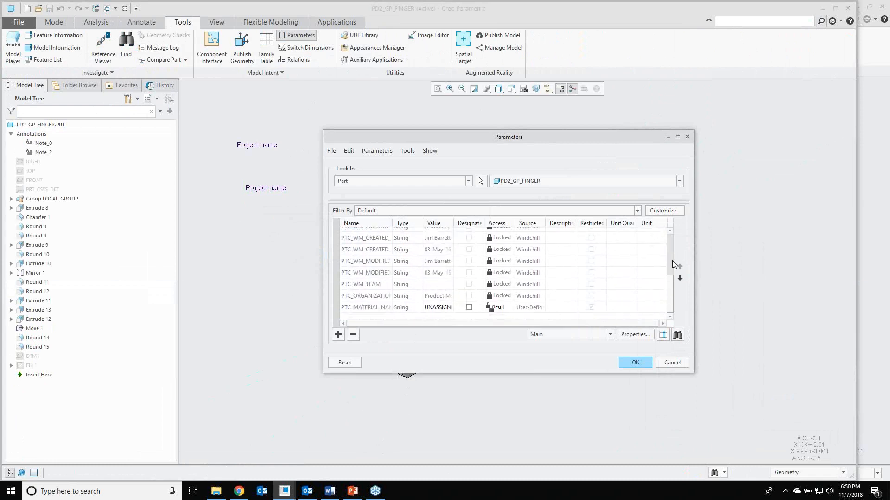
left_click(637, 362)
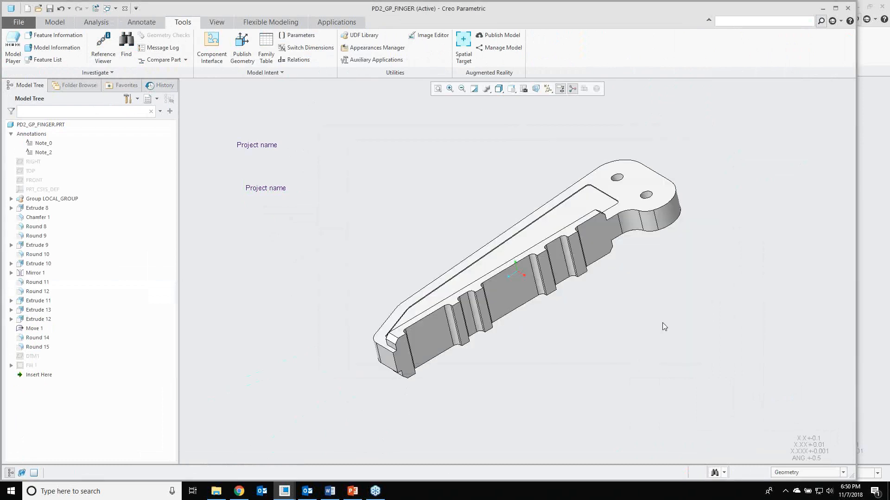
Reopen the Mapkeys list, create the combine mapkey again with the keyboard shortcut c1, and start recording
left_click(727, 27)
type("map")
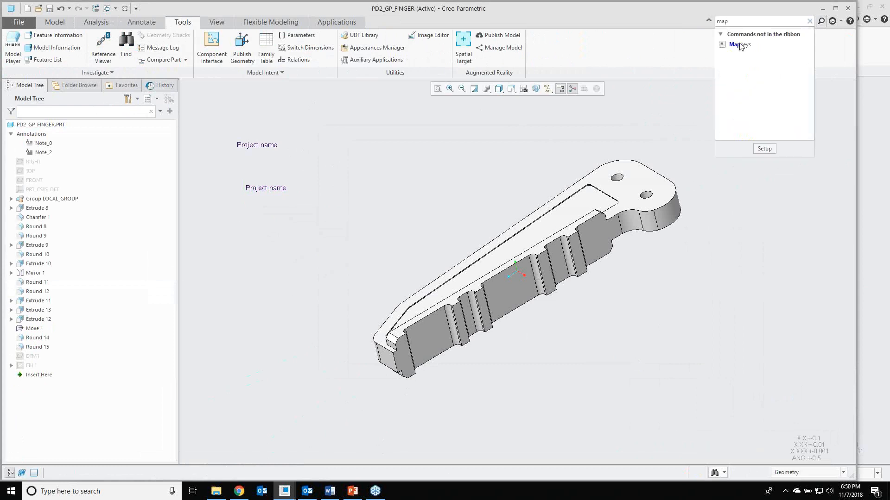
left_click(740, 44)
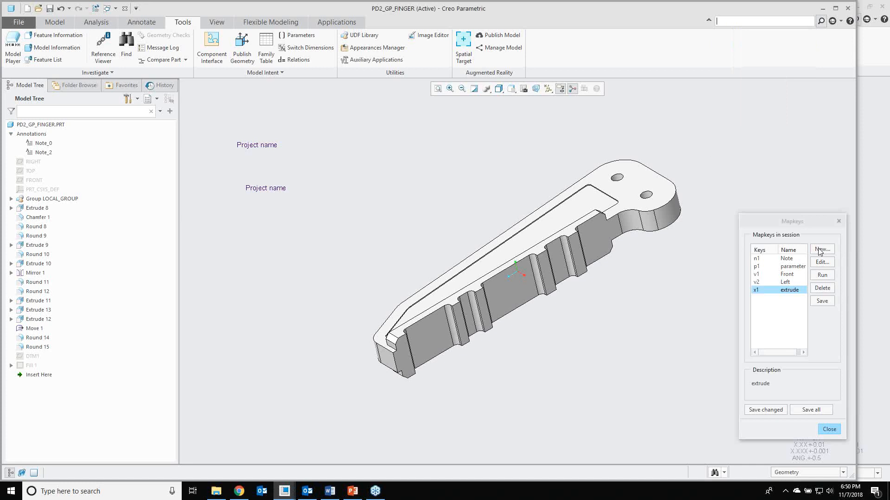
left_click(819, 251)
type("c1")
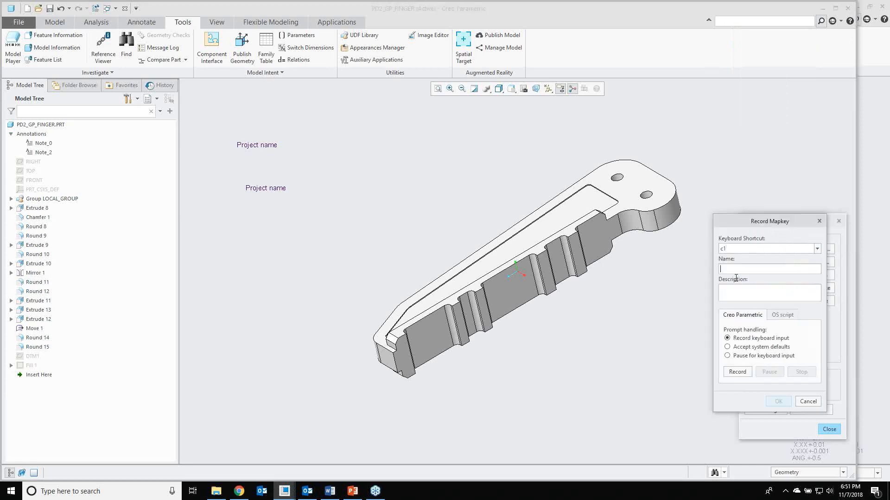
type("combine")
left_click(736, 372)
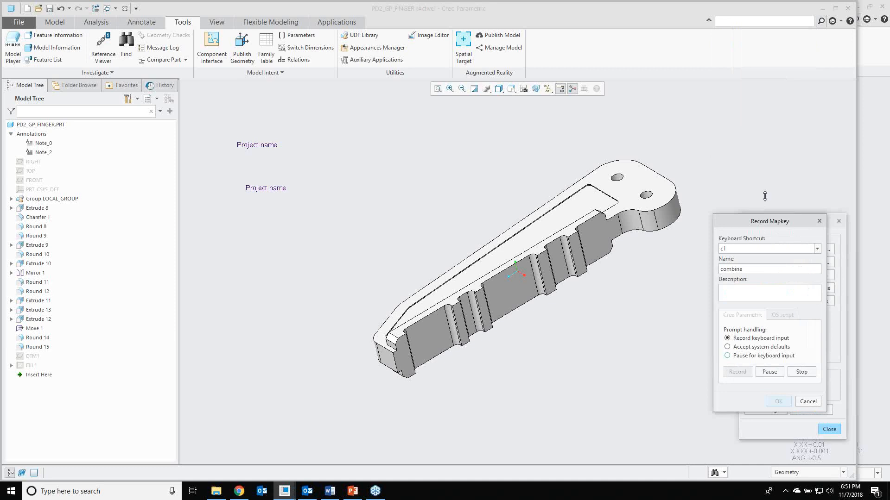
Record running the n1 note mapkey and placing another "Project name" note beneath the two existing ones
left_click_drag(741, 222, 644, 236)
left_click(418, 207)
key("n")
key("1")
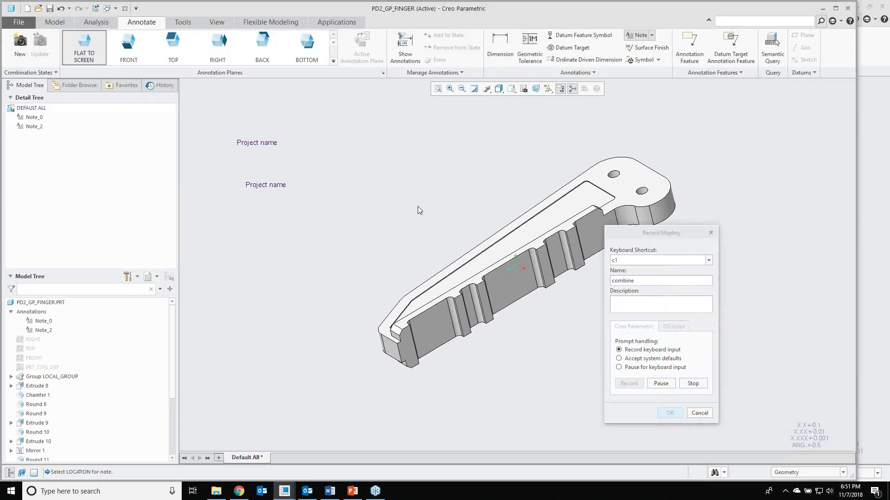
left_click(255, 225)
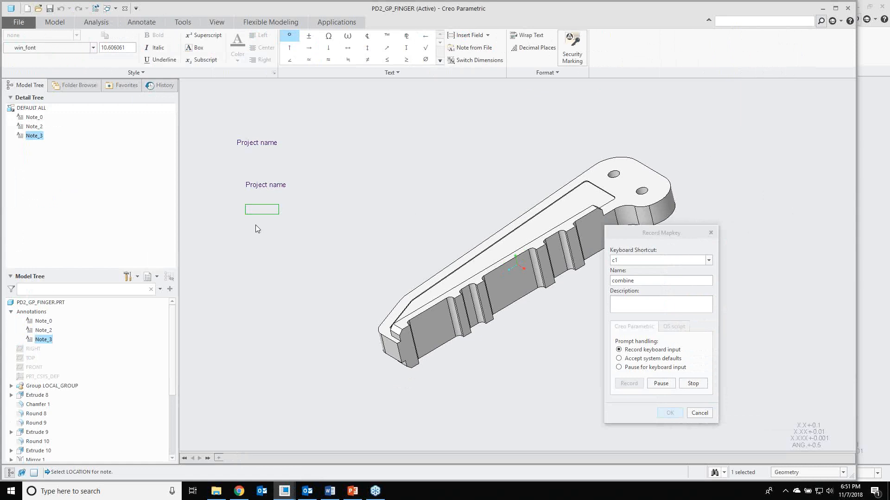
type("Pr")
type("oject name")
left_click(338, 247)
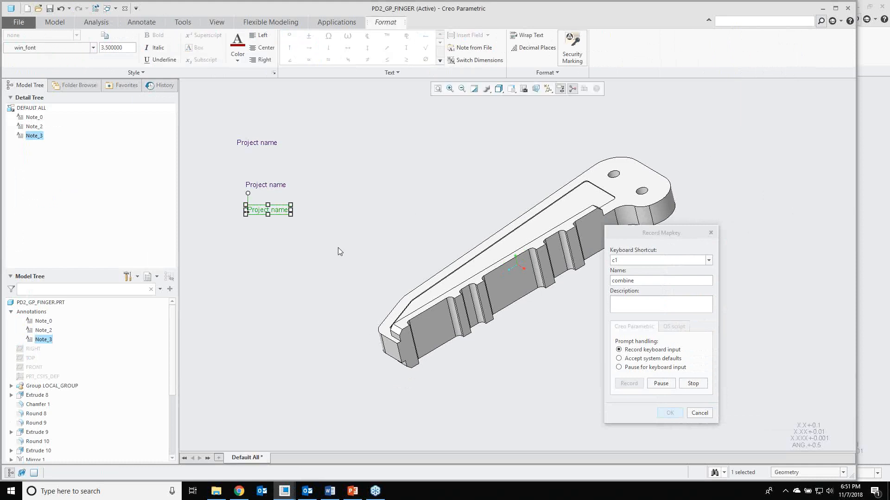
left_click(338, 248)
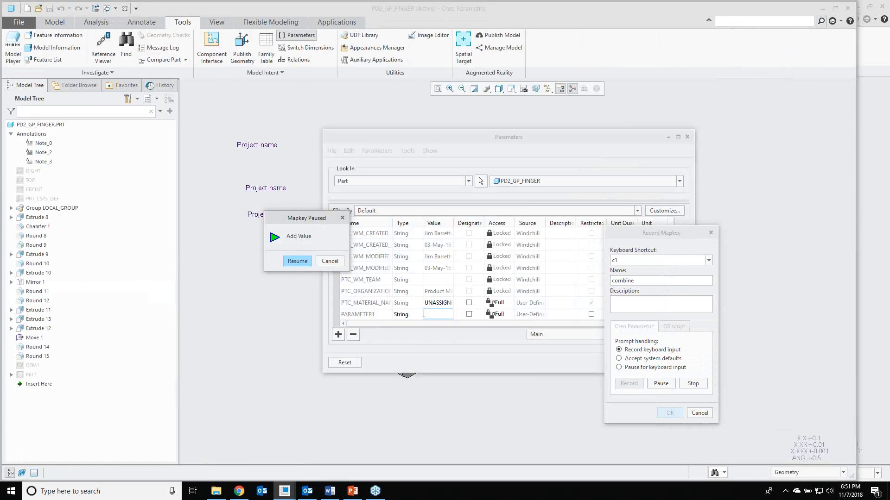
Enter ppvv11 as the value of the new PARAMETER1 string parameter and resume the paused mapkey to finish adding it
left_click(423, 314)
type("ppvv")
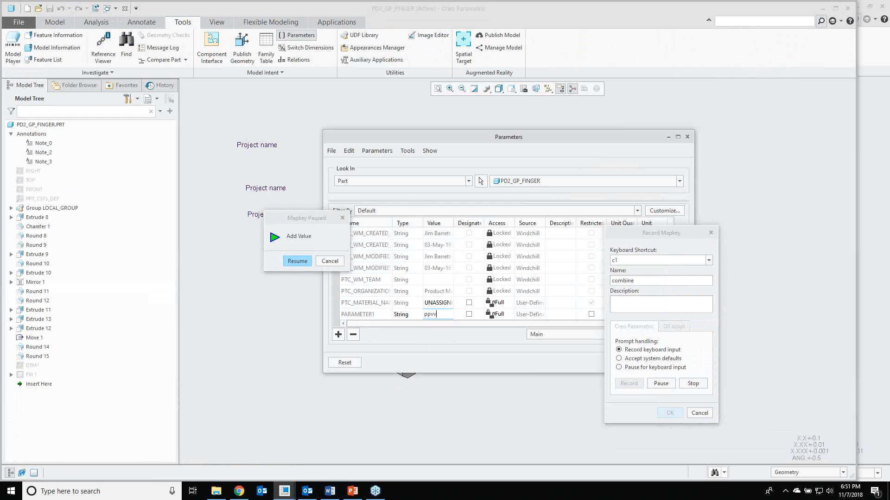
type("11")
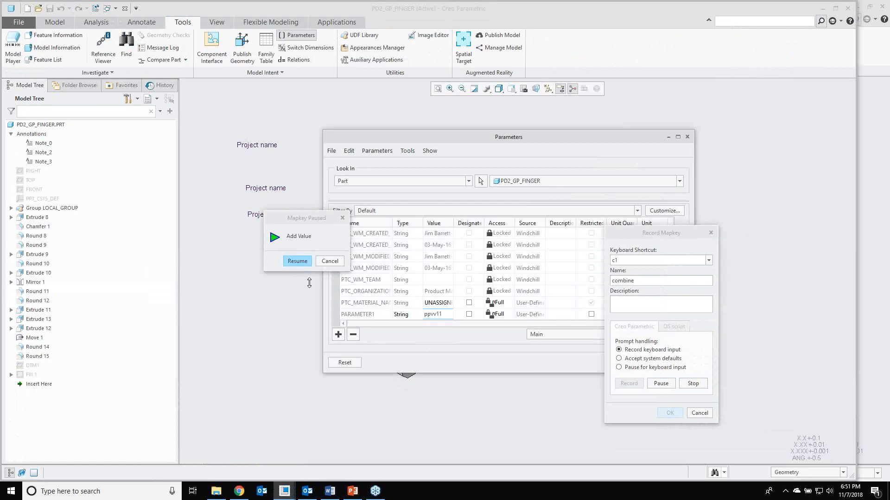
left_click(309, 282)
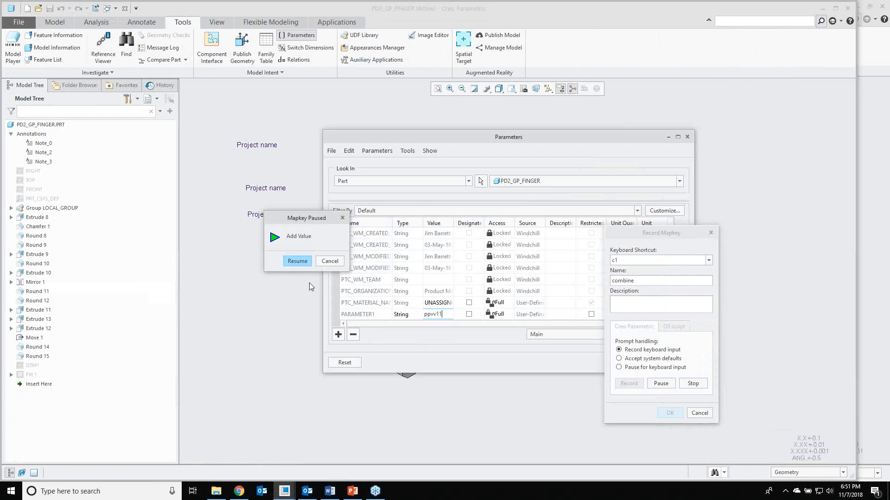
key("Return")
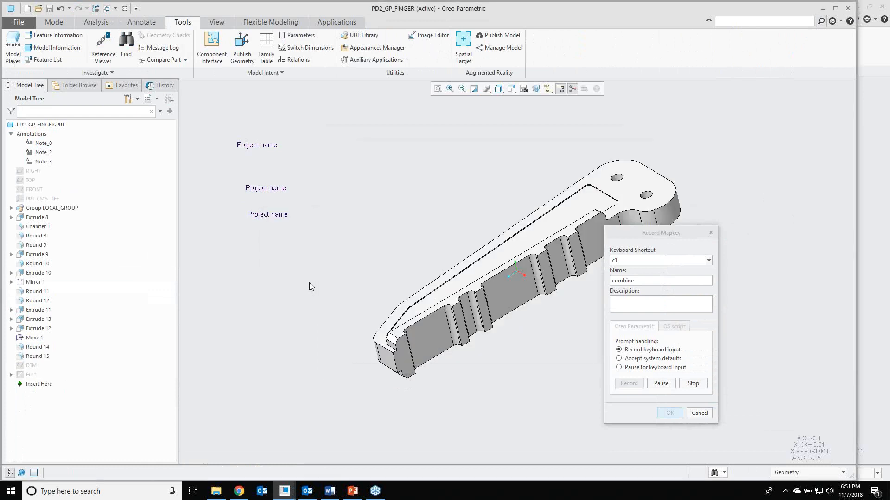
Stop recording the combine mapkey, accept it, and close the Mapkeys list
left_click(693, 384)
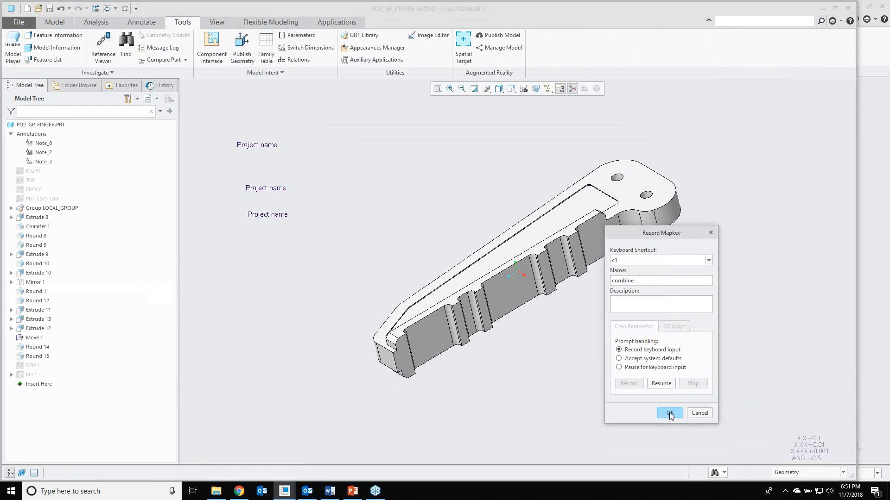
left_click(670, 414)
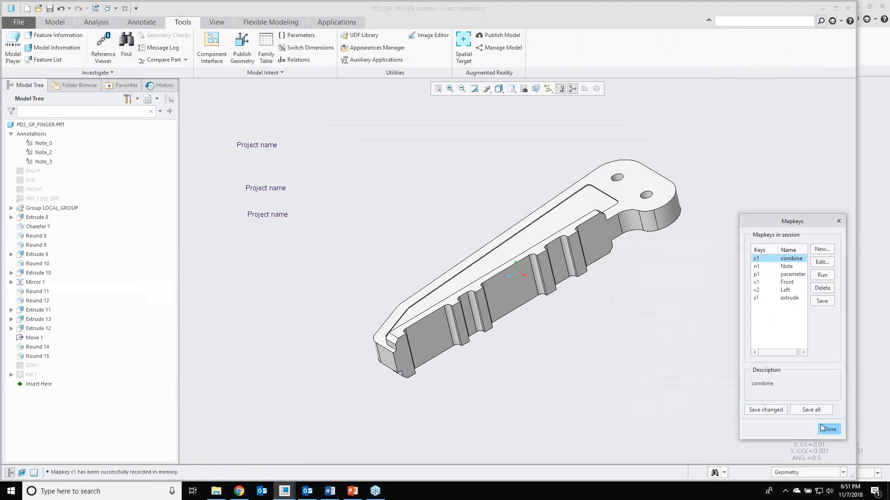
left_click(823, 429)
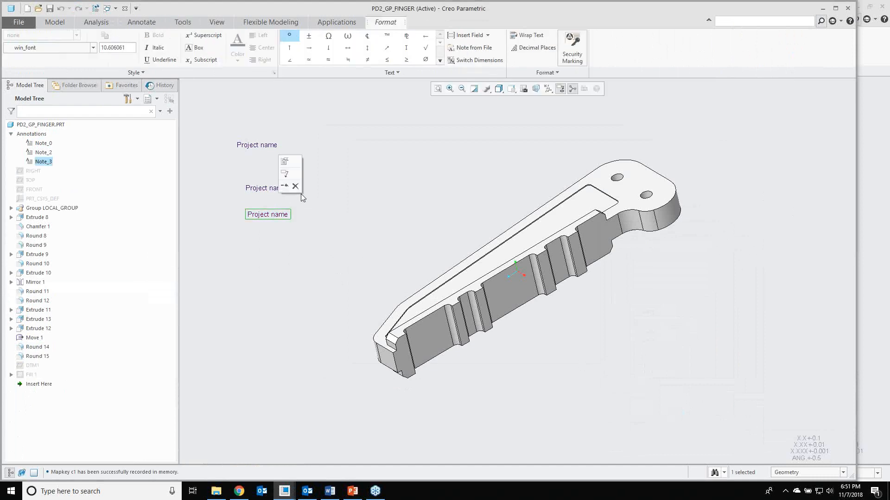
Delete all three "Project name" notes beside the finger part
left_click(296, 187)
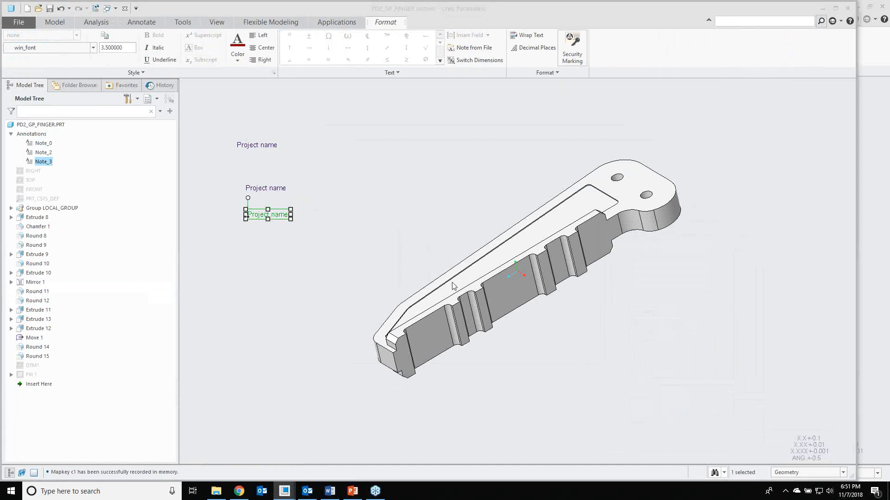
left_click(453, 282)
left_click(271, 191)
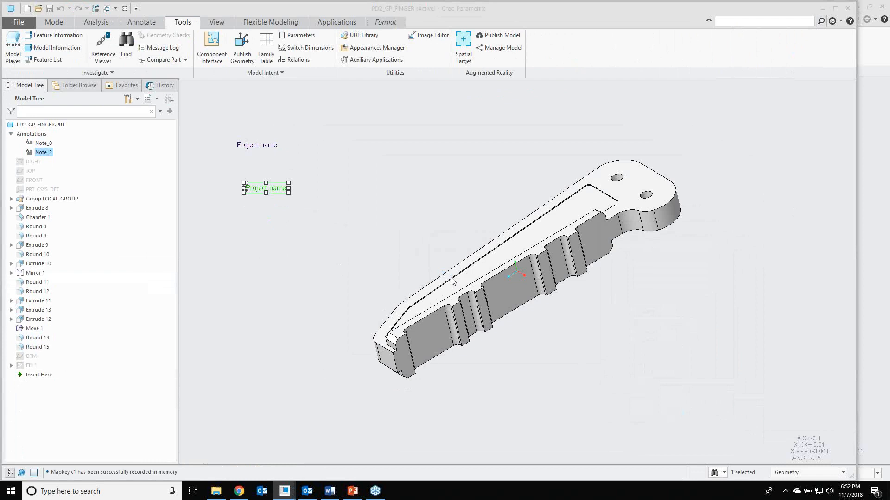
key("Delete")
left_click(261, 148)
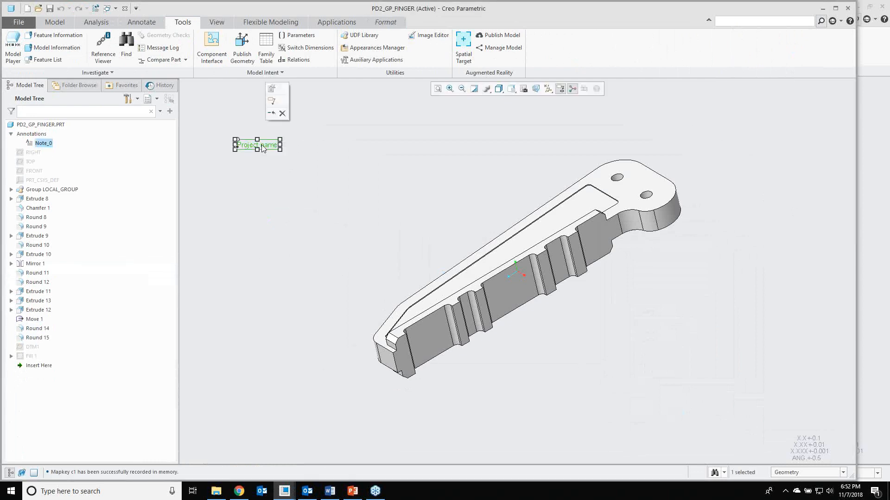
left_click(283, 113)
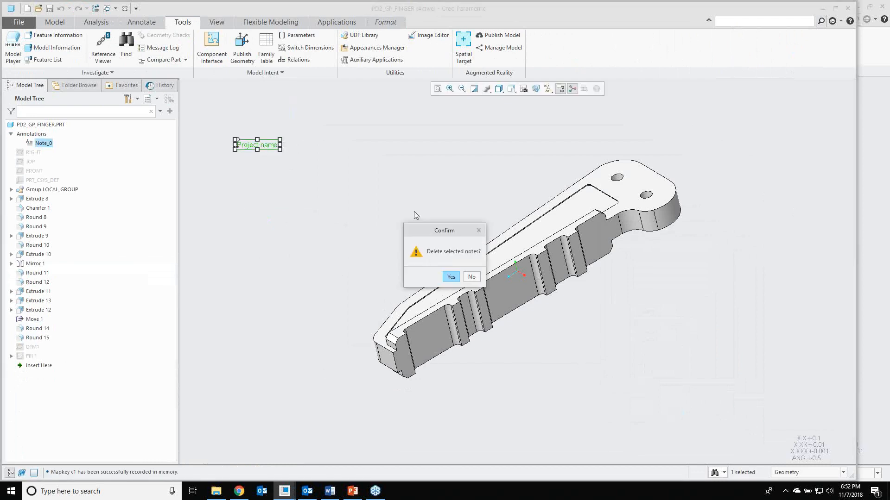
key("Return")
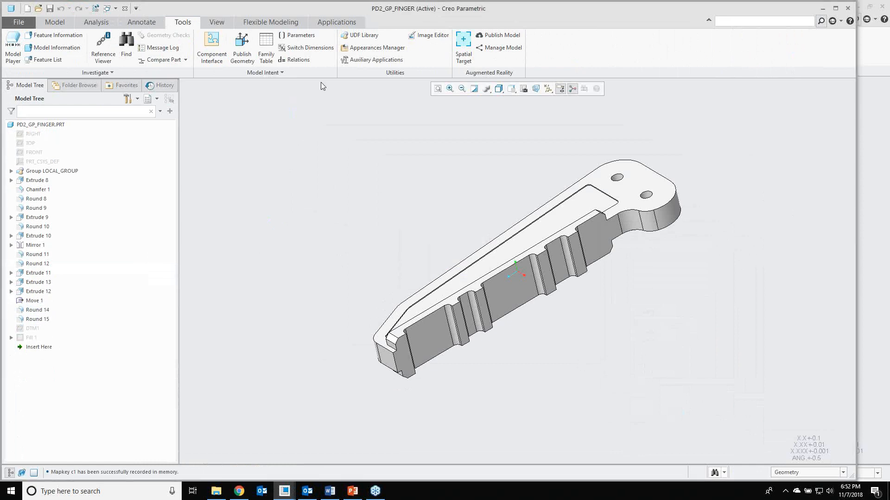
Delete PARAMETER1 from the part's parameters and accept the change
left_click(293, 38)
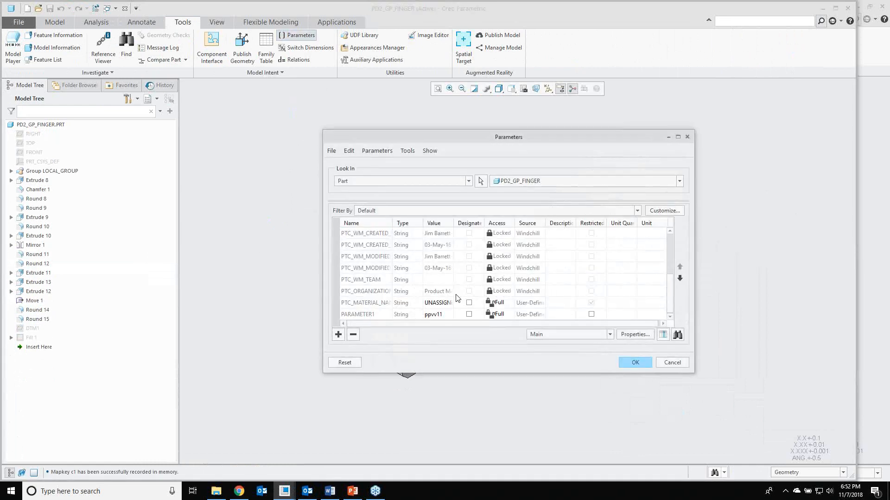
left_click(353, 335)
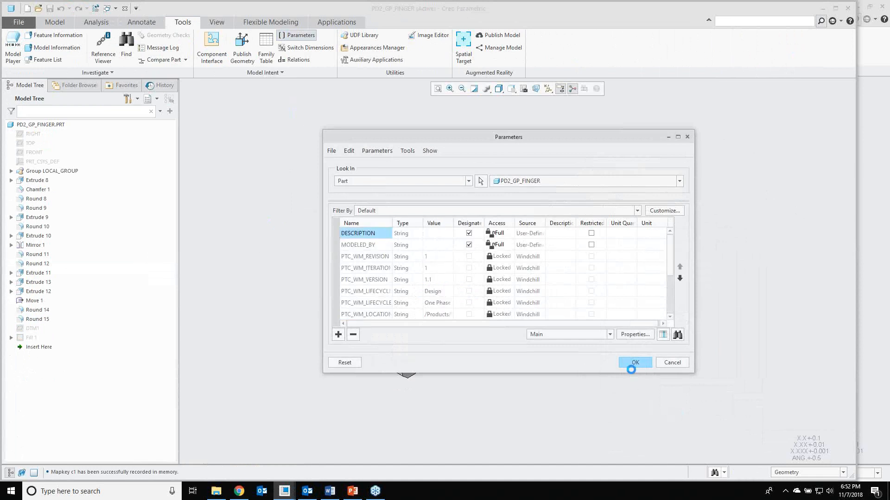
left_click(632, 368)
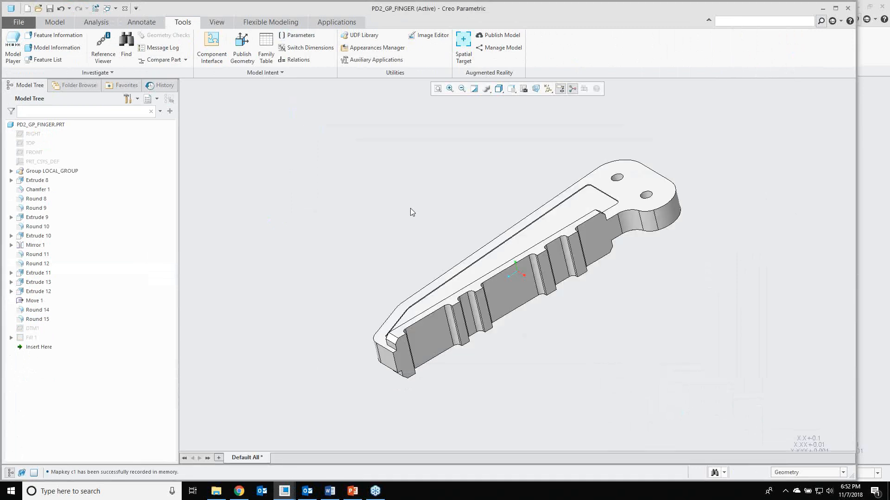
Run the combined c1 mapkey and place a note reading "Project namep" in the empty area beside the part
key("c")
key("1")
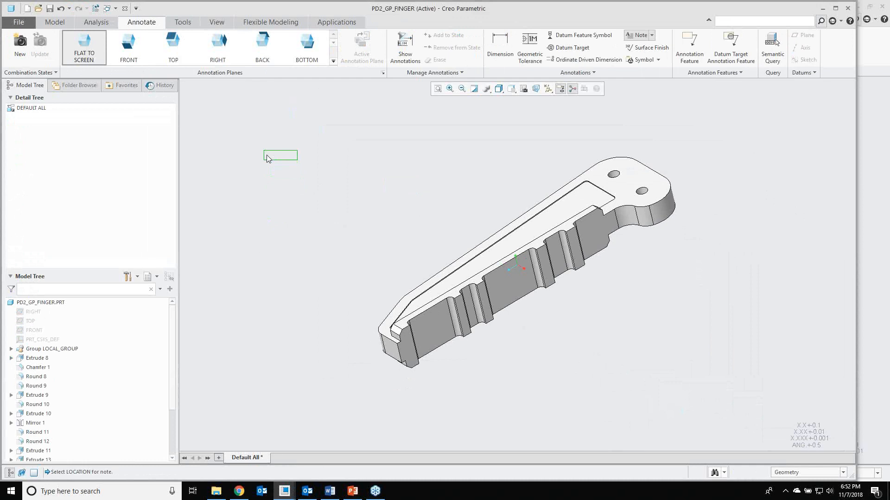
left_click(266, 154)
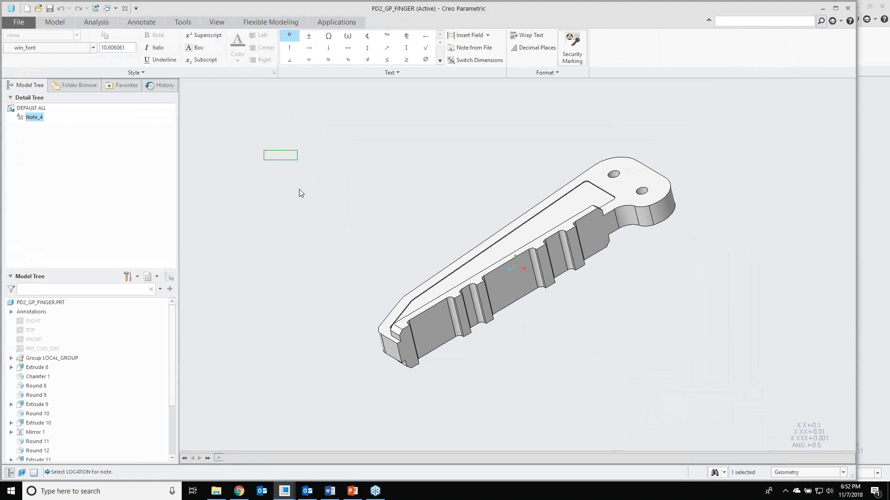
type("Project namep")
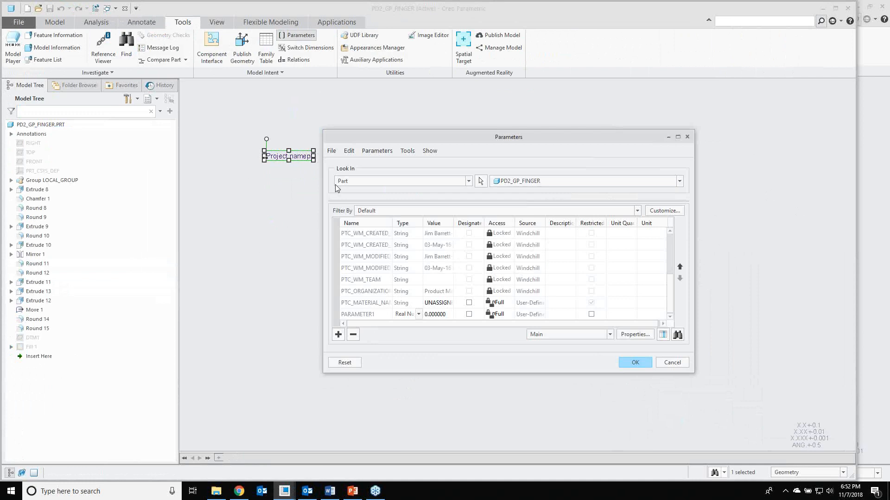
Enter pppv123 as the value of PARAMETER1, resume the paused mapkey, and deselect the note
left_click(436, 317)
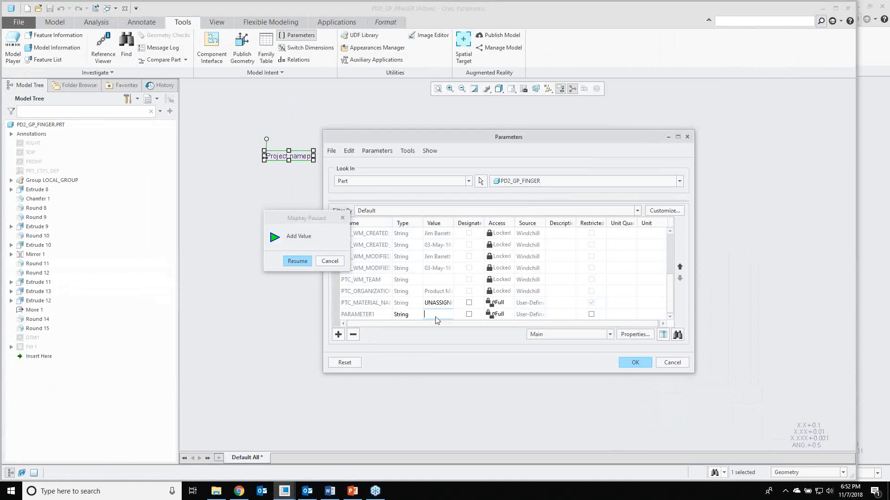
type("ppp")
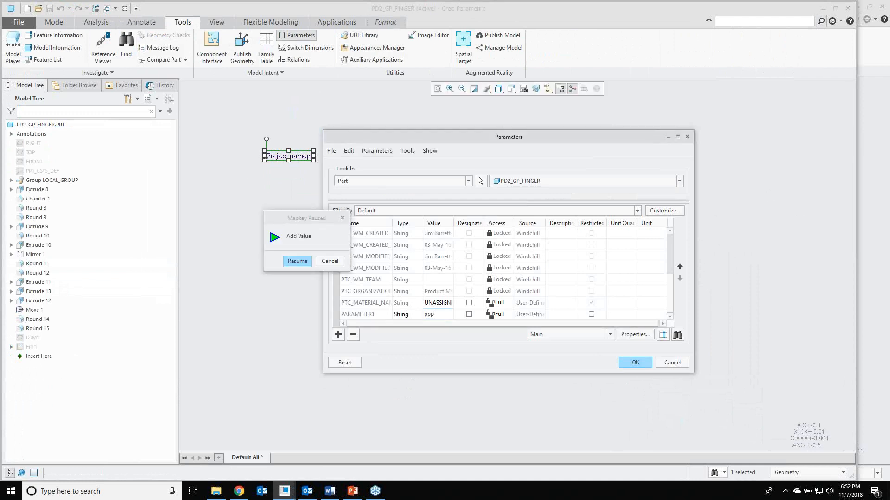
type("v123")
left_click(298, 261)
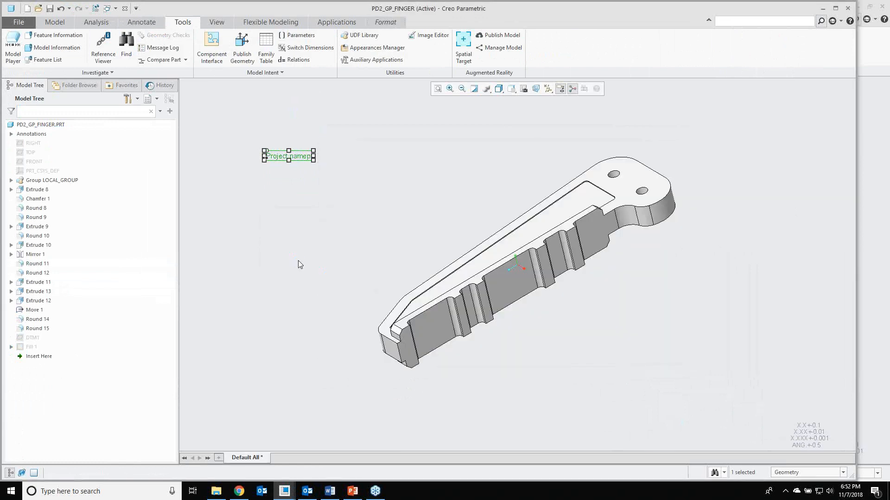
left_click(298, 264)
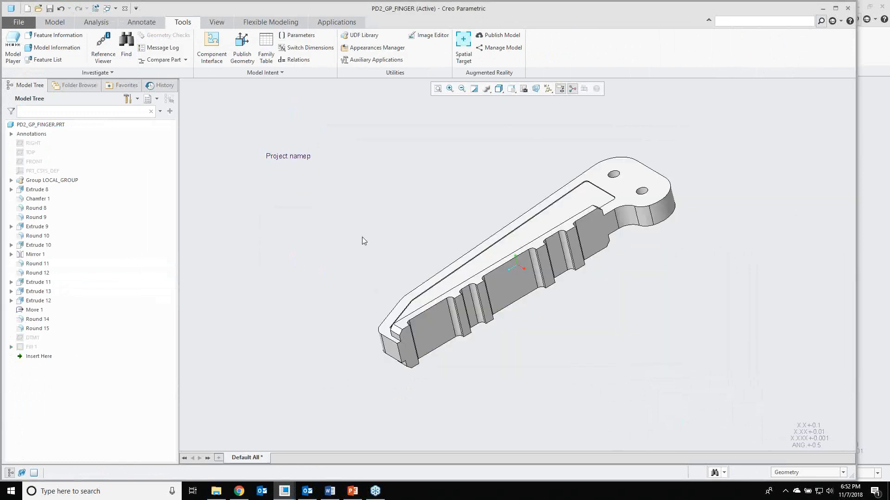
Check PARAMETER1 in the part's parameters and delete it, and delete the "Project namep" note as well
left_click(299, 36)
left_click_drag(669, 259, 668, 298)
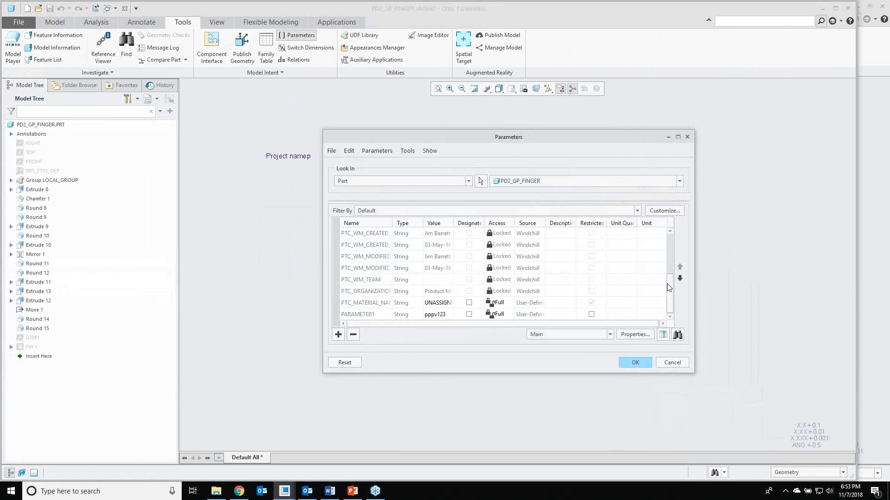
left_click(357, 314)
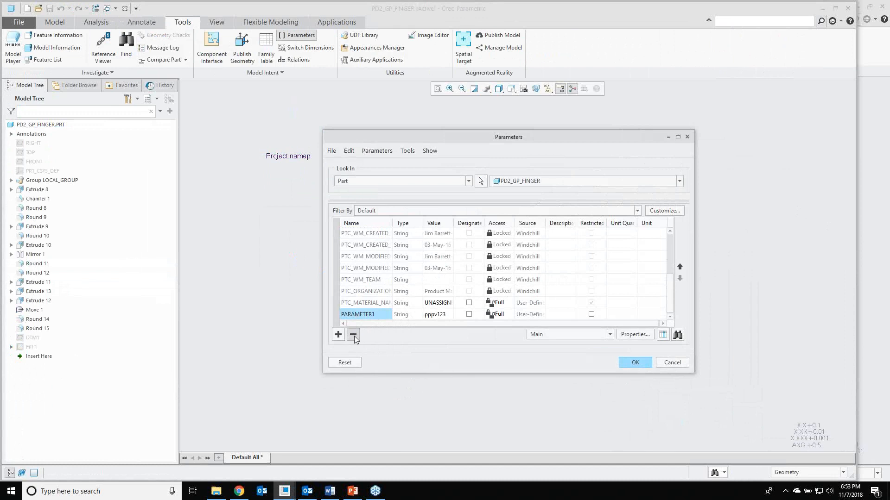
left_click(354, 337)
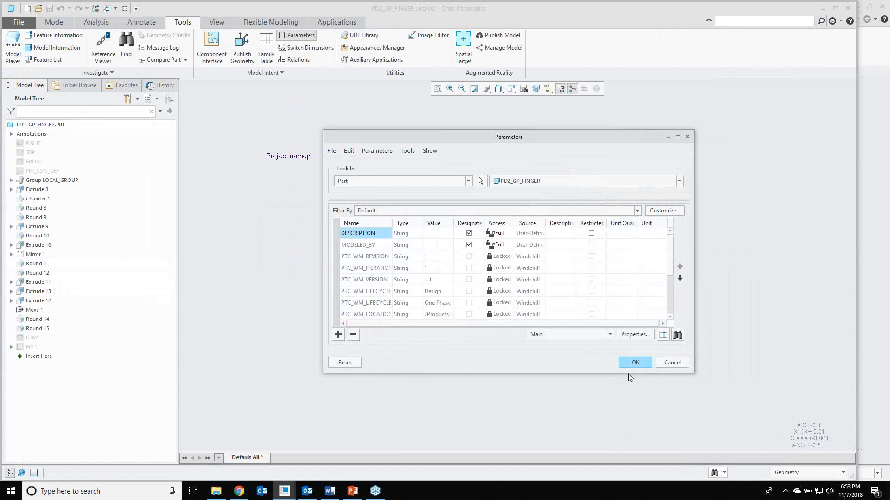
left_click(634, 363)
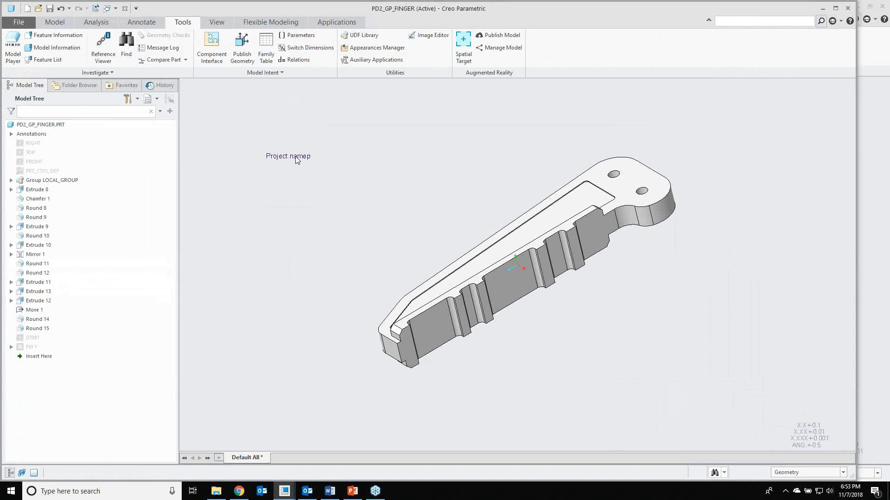
left_click(296, 158)
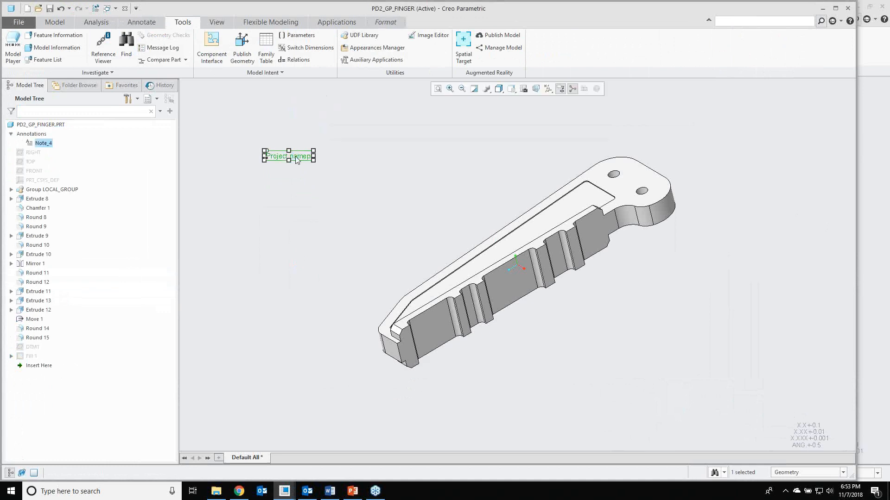
key("Delete")
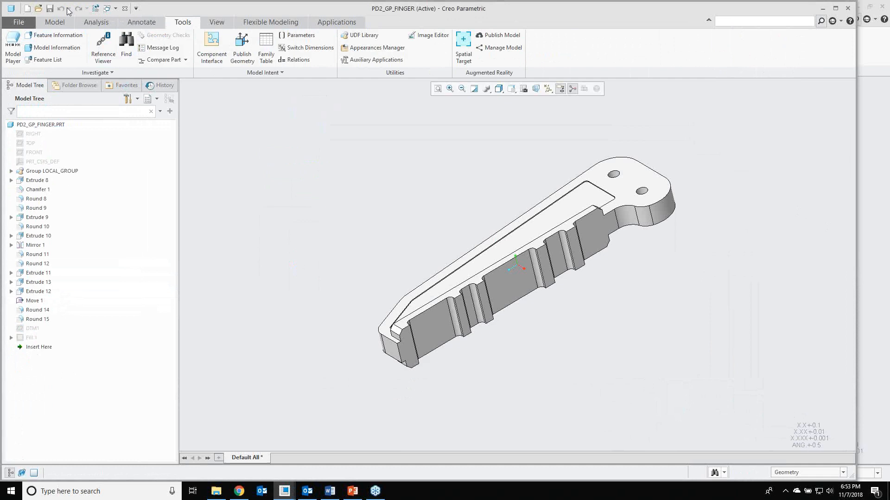
Open the program options and examine the available interface themes and system color schemes in the System Appearance settings
left_click(50, 24)
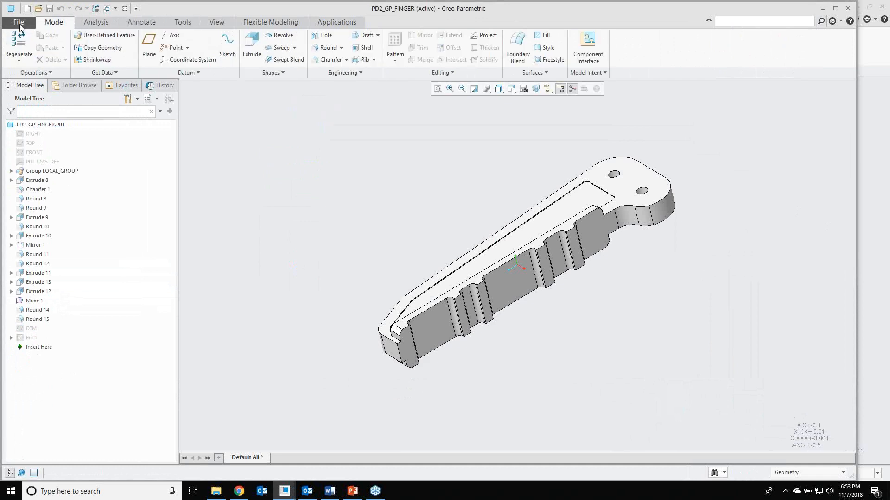
left_click(20, 23)
left_click(29, 237)
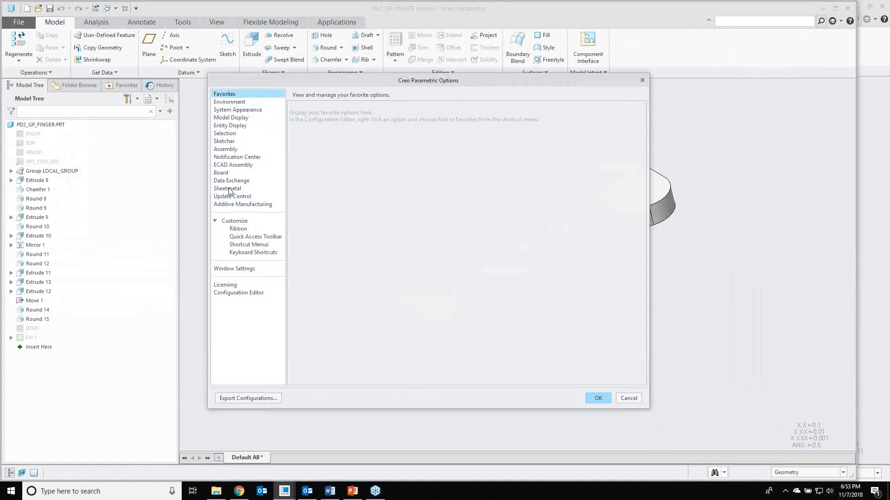
left_click(229, 102)
left_click(230, 111)
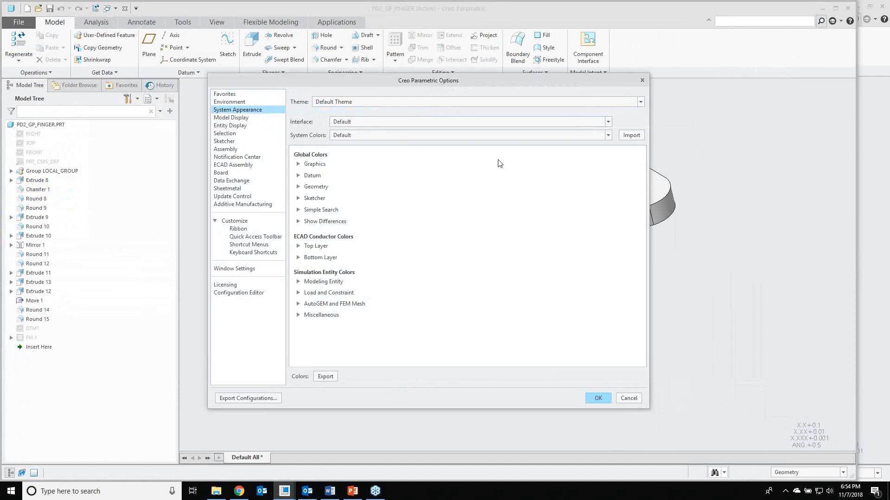
left_click(607, 122)
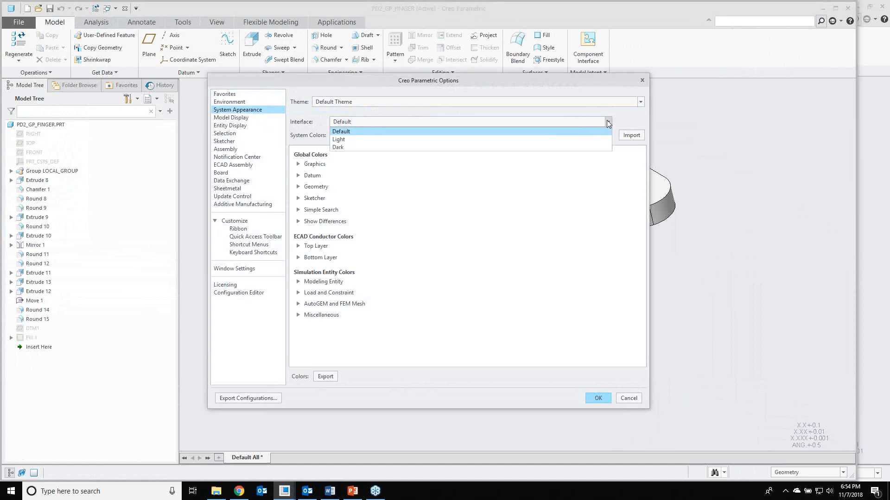
key("Down")
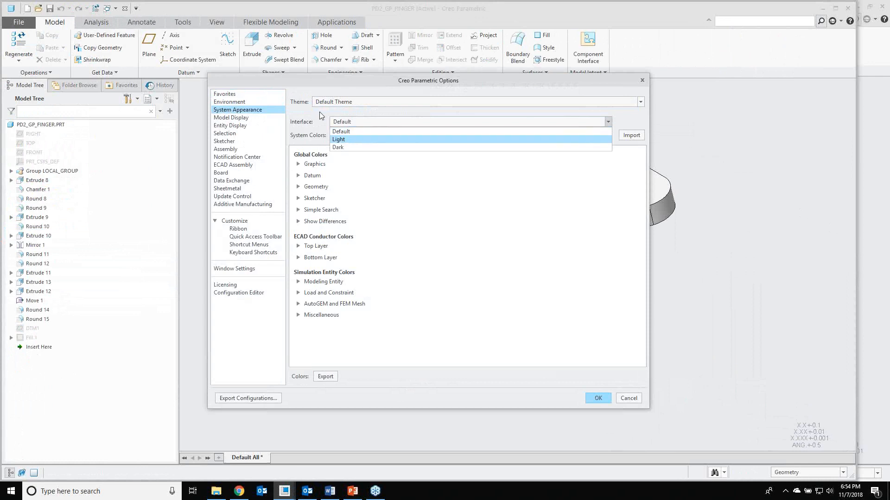
left_click(607, 135)
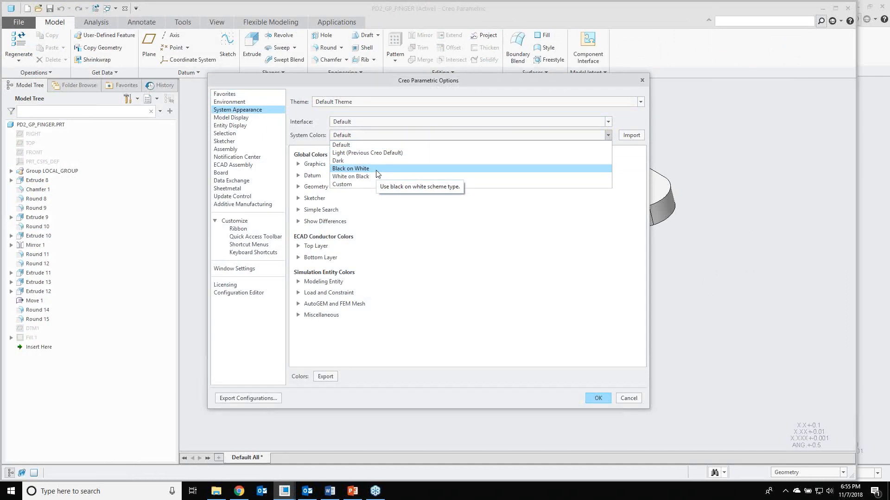
left_click(365, 345)
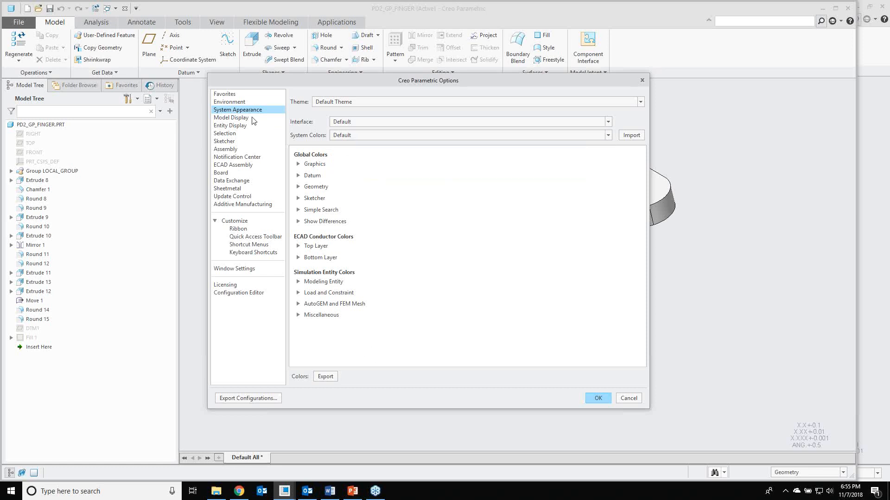
Open the Ribbon customization options and add a new custom tab under Design Part
left_click(244, 230)
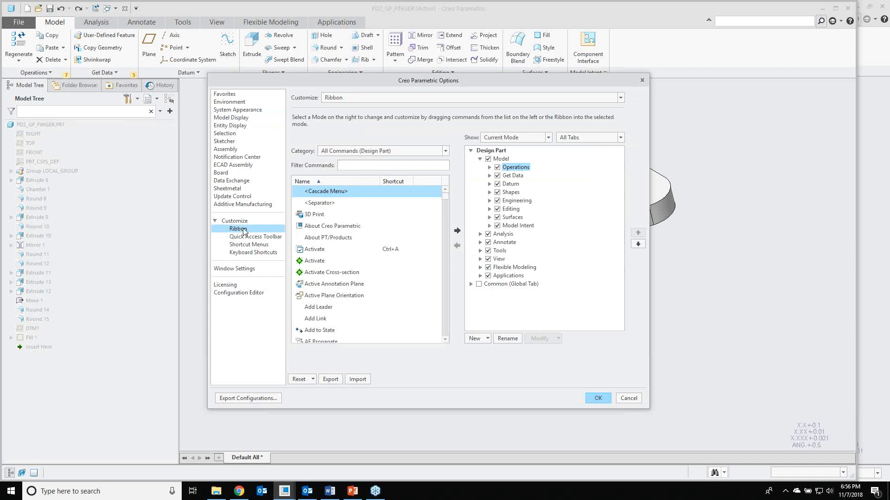
left_click(480, 160)
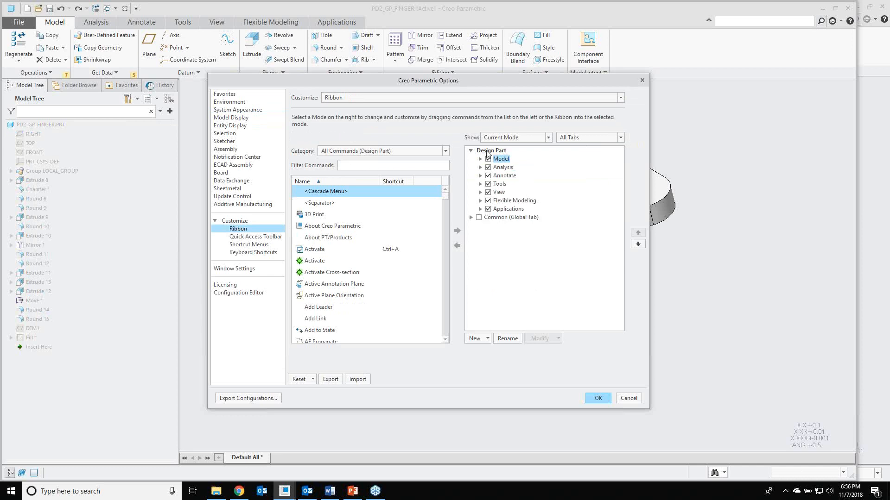
left_click(488, 151)
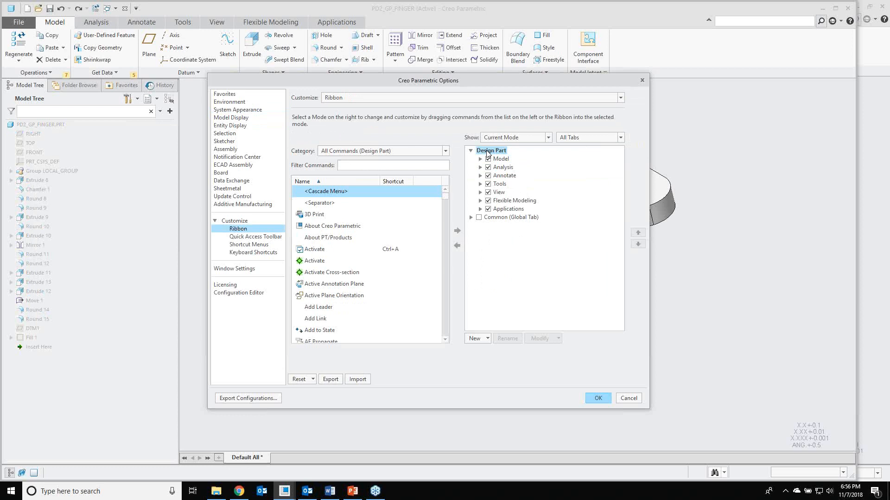
left_click(478, 340)
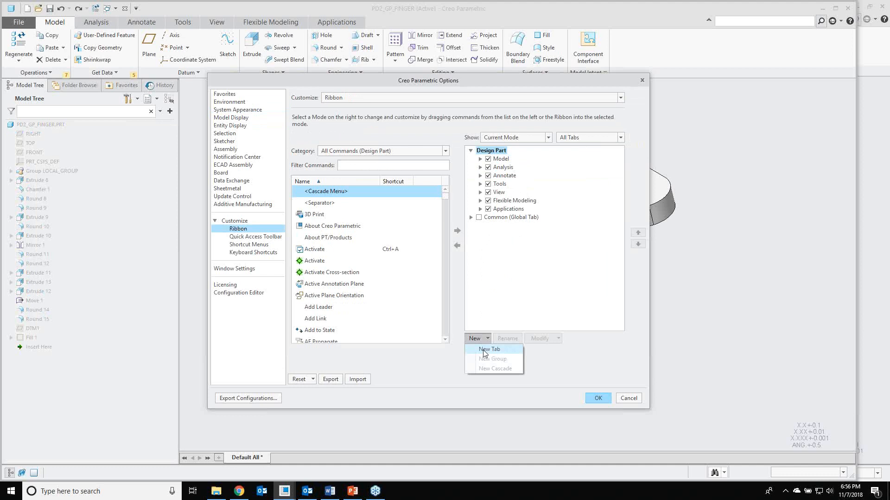
left_click(486, 349)
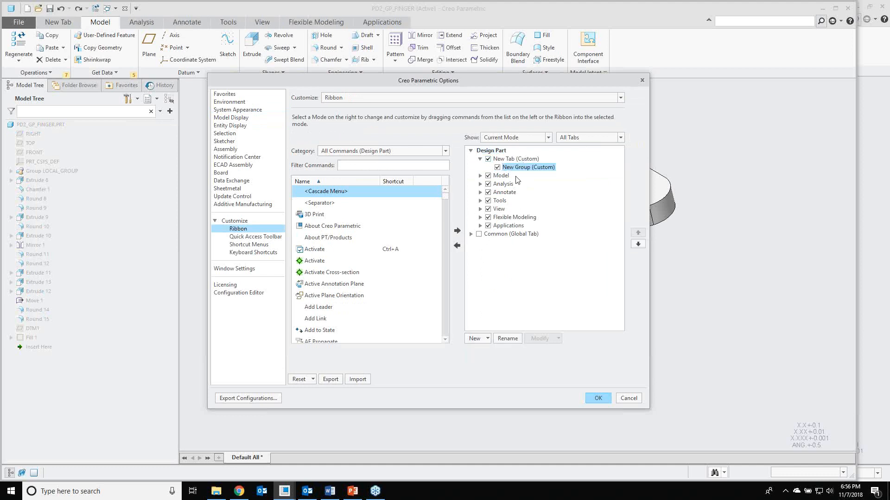
Display the new custom tab in the ribbon, rename it MapKey, and select its New Group (Custom) group
left_click(56, 21)
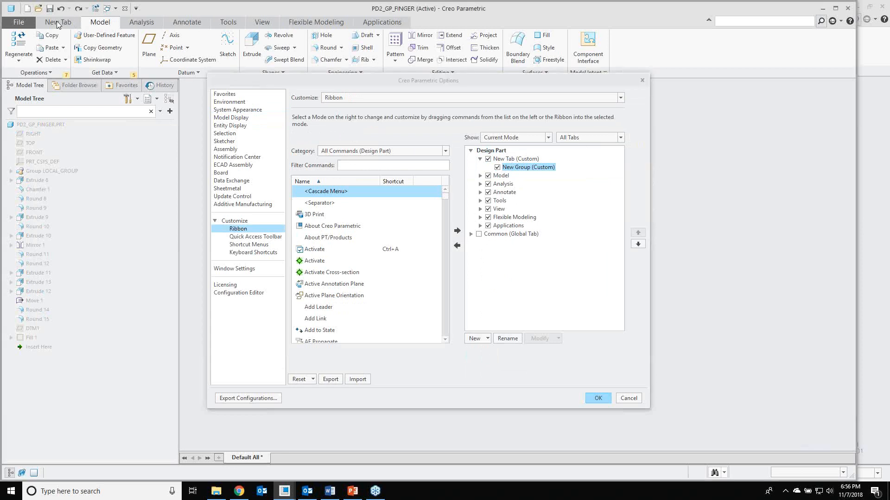
left_click(56, 21)
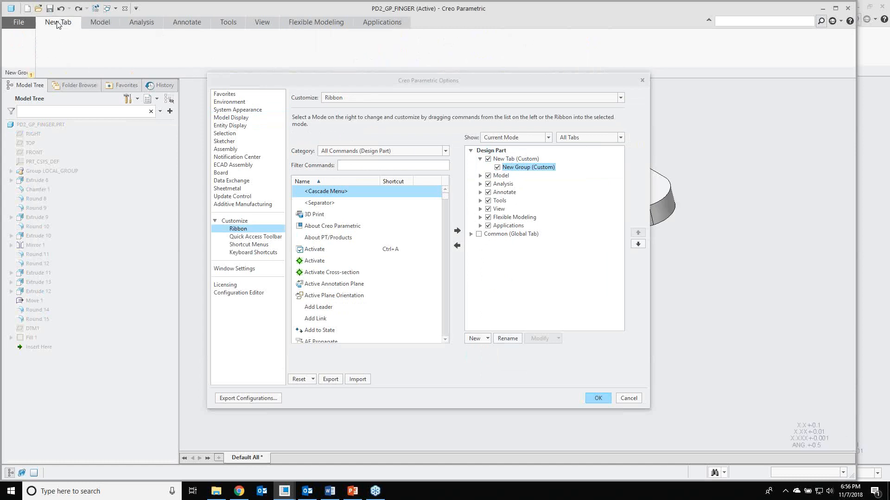
right_click(496, 160)
left_click(528, 186)
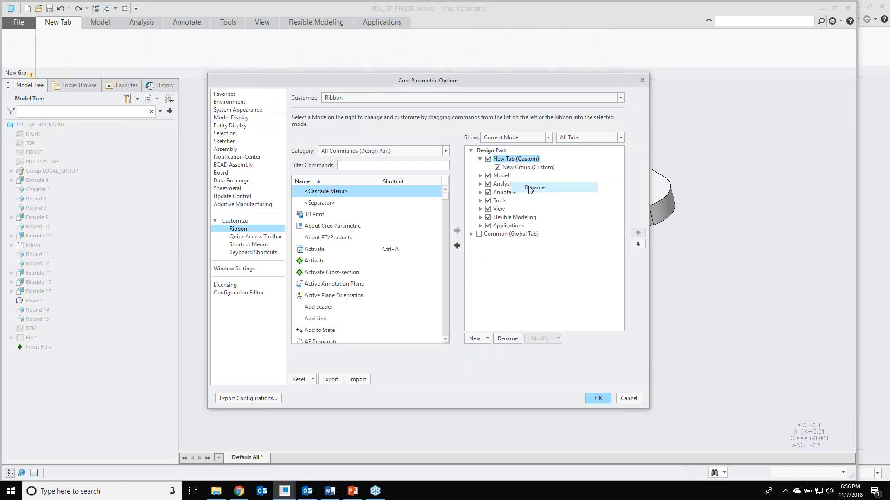
type("MapKey")
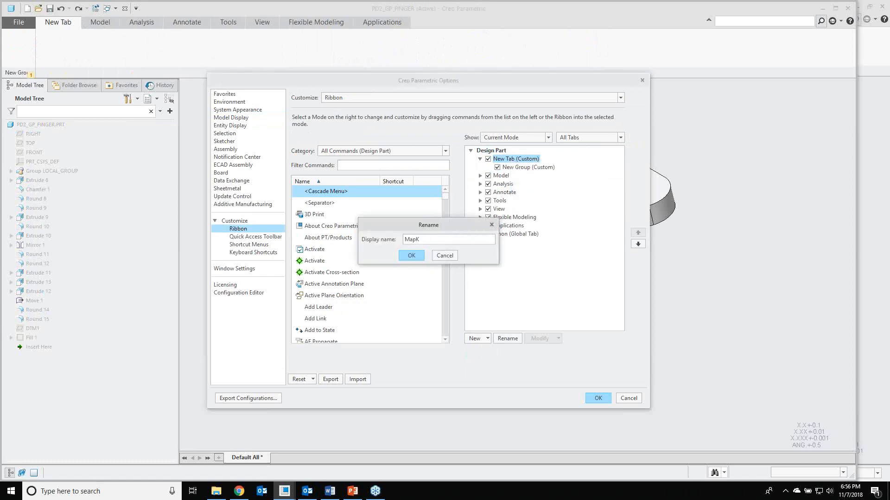
left_click(412, 255)
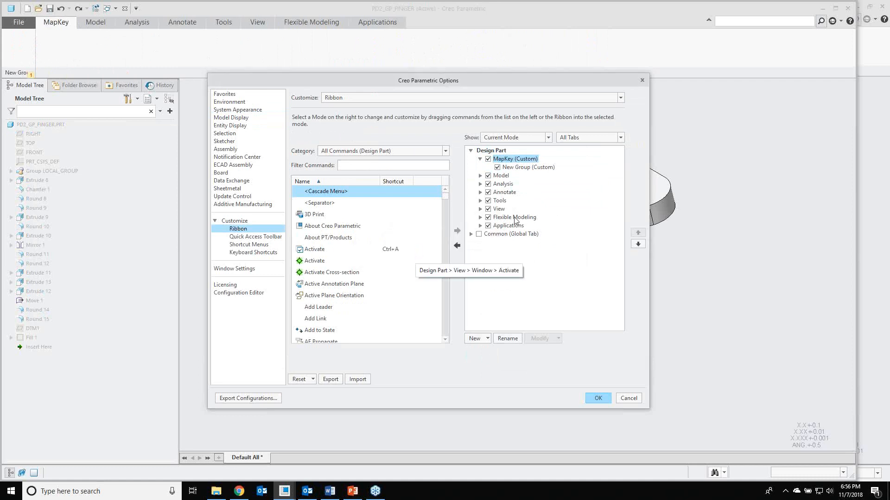
left_click(520, 169)
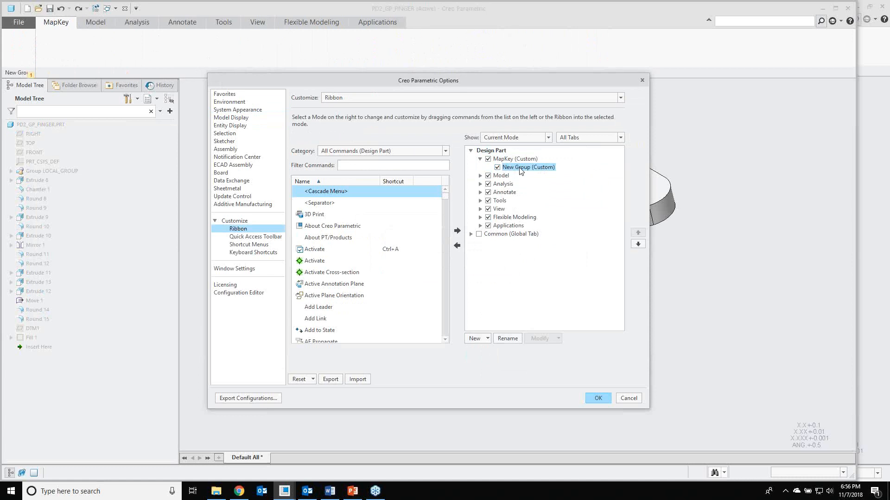
Examine the available command categories and look through the commands of the All Commands (Design Part) category
left_click(410, 152)
left_click(406, 162)
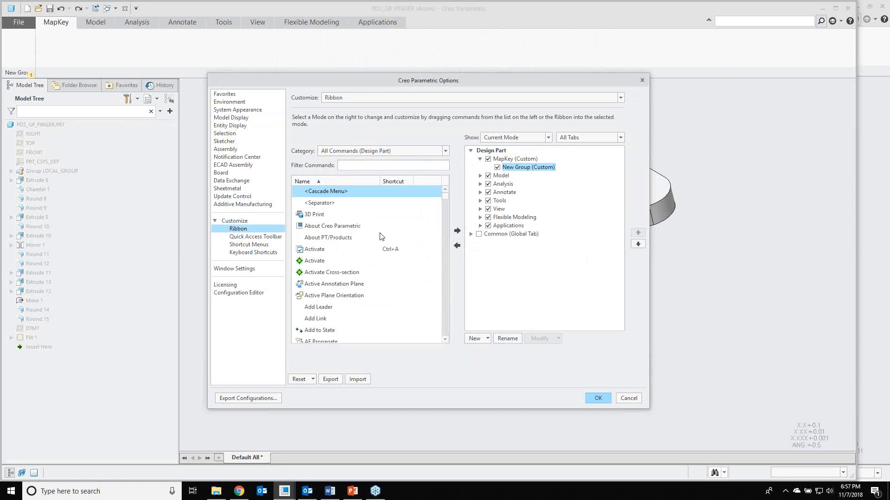
left_click(408, 152)
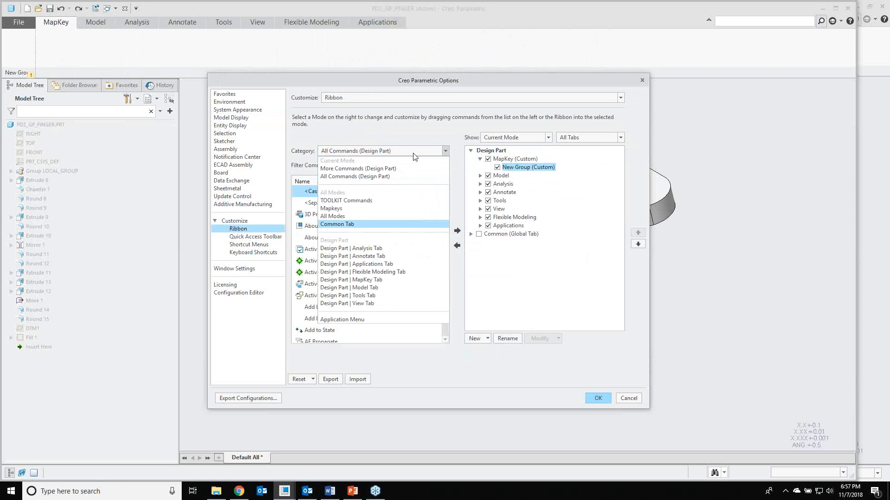
left_click(448, 152)
left_click(447, 151)
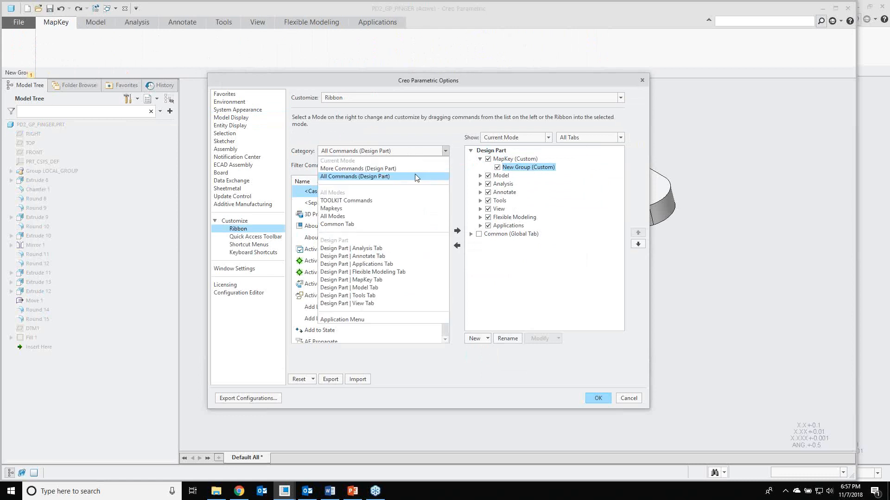
left_click(384, 178)
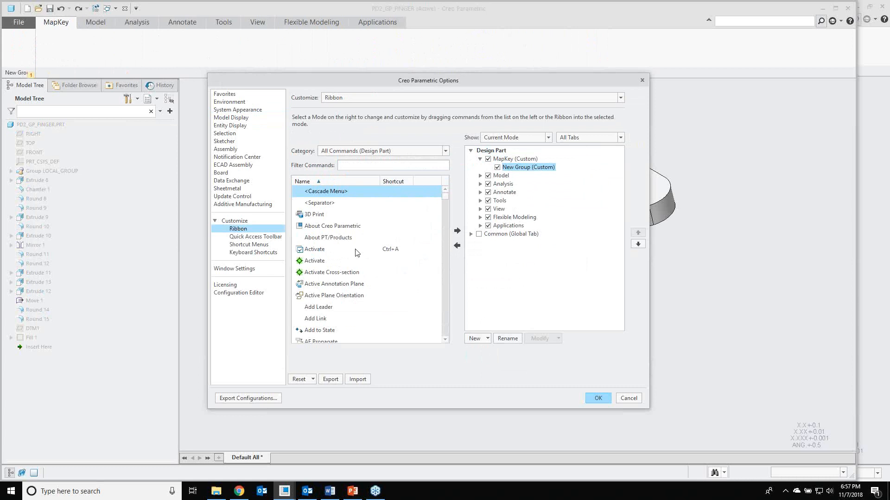
scroll(356, 253, "down", 3)
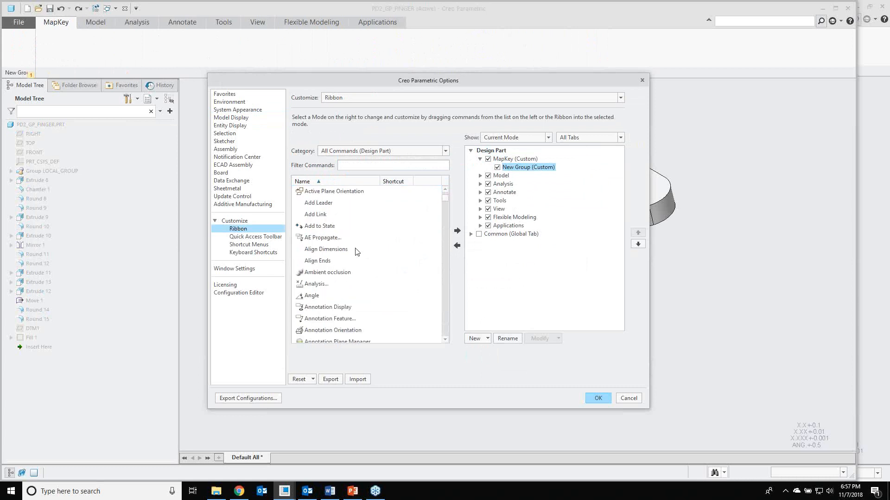
scroll(359, 251, "down", 10)
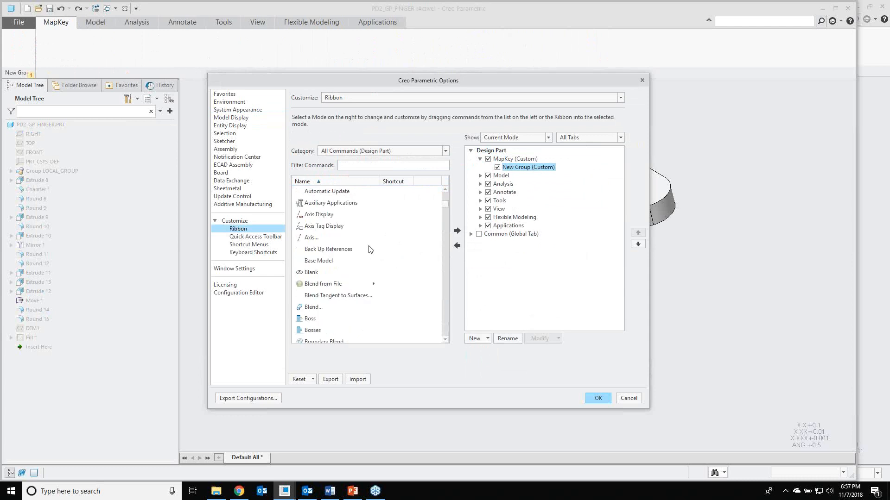
scroll(371, 249, "down", 1)
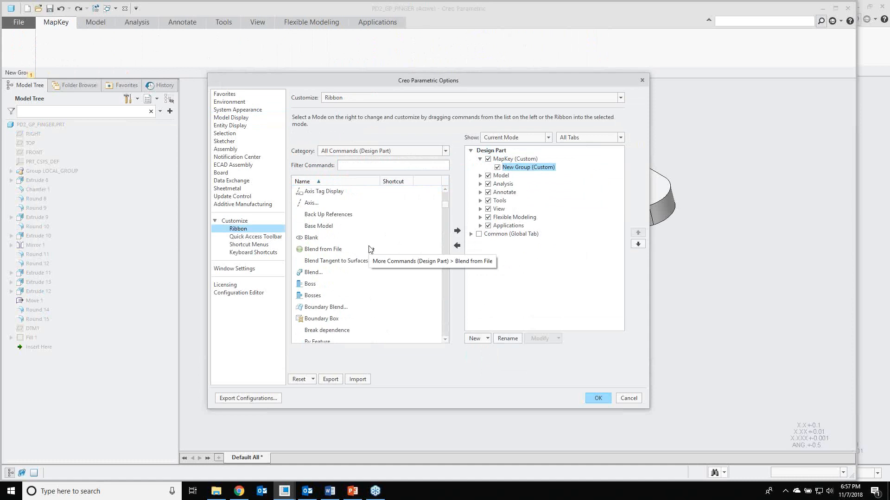
scroll(370, 249, "down", 3)
scroll(367, 249, "down", 6)
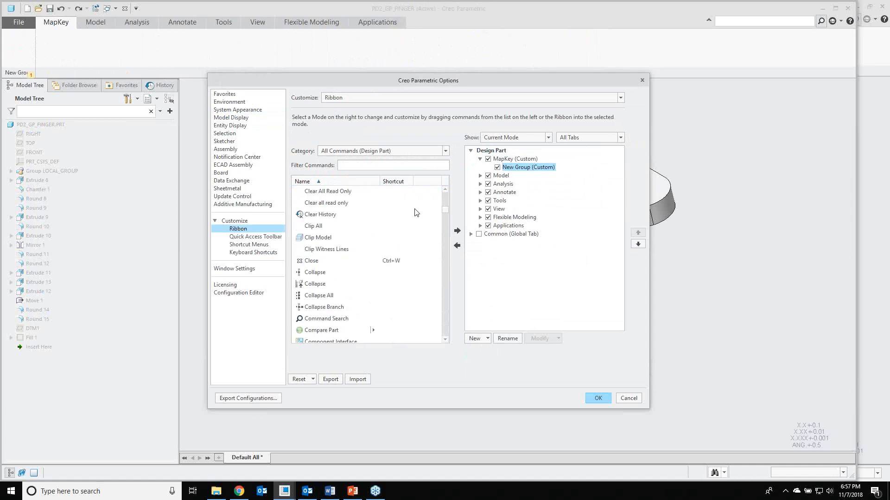
scroll(416, 210, "up", 6)
Show the Mapkeys command category and add the combine, extrude and Left mapkeys to the MapKey tab's custom group
left_click(444, 152)
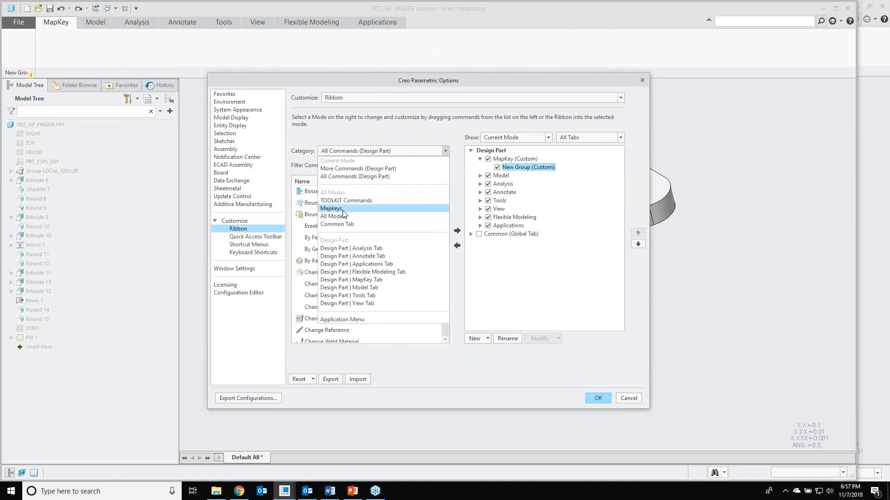
left_click(343, 210)
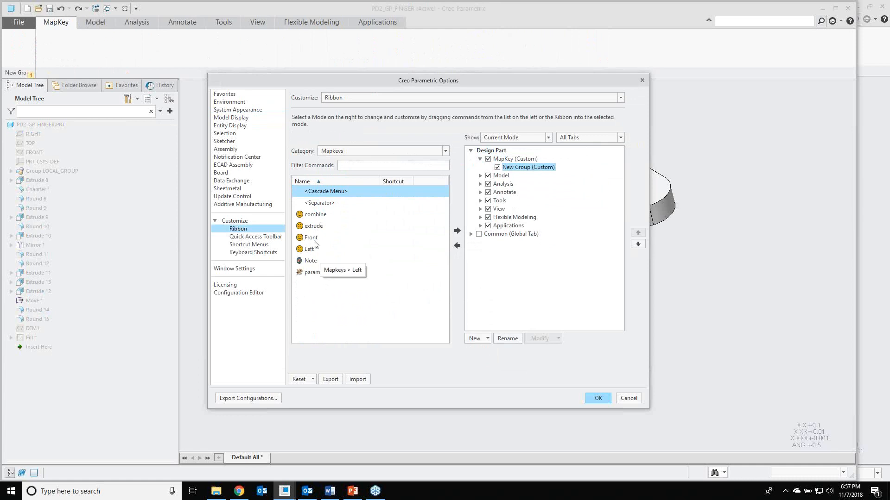
left_click(312, 215)
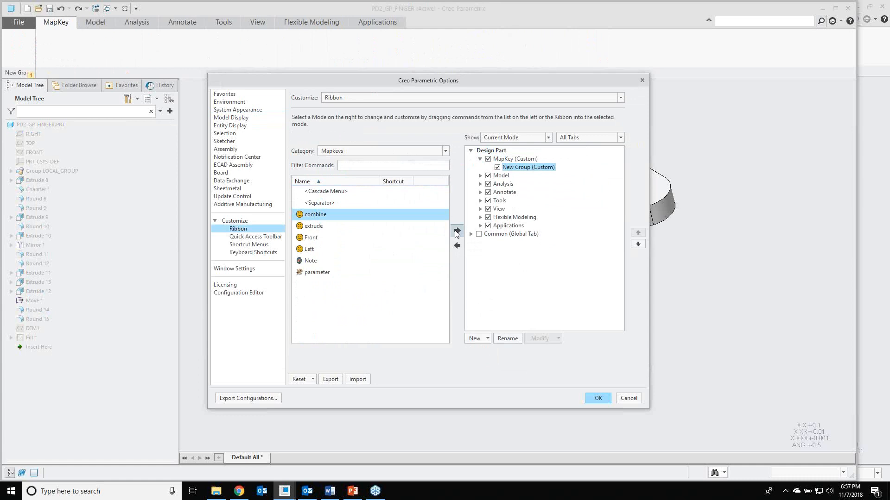
left_click(456, 231)
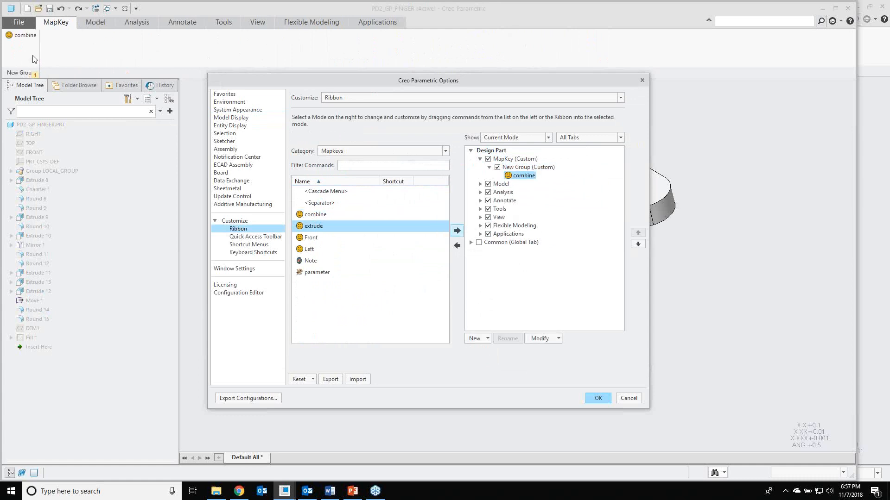
left_click(457, 231)
left_click(346, 250)
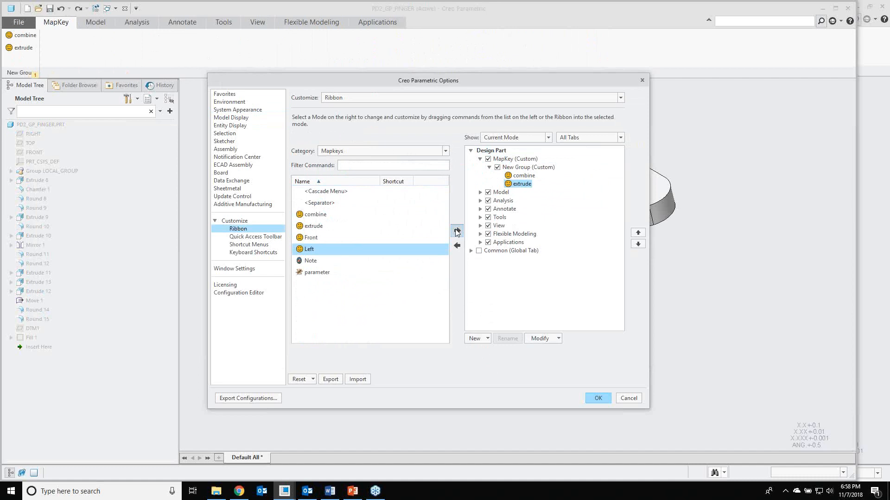
left_click(457, 231)
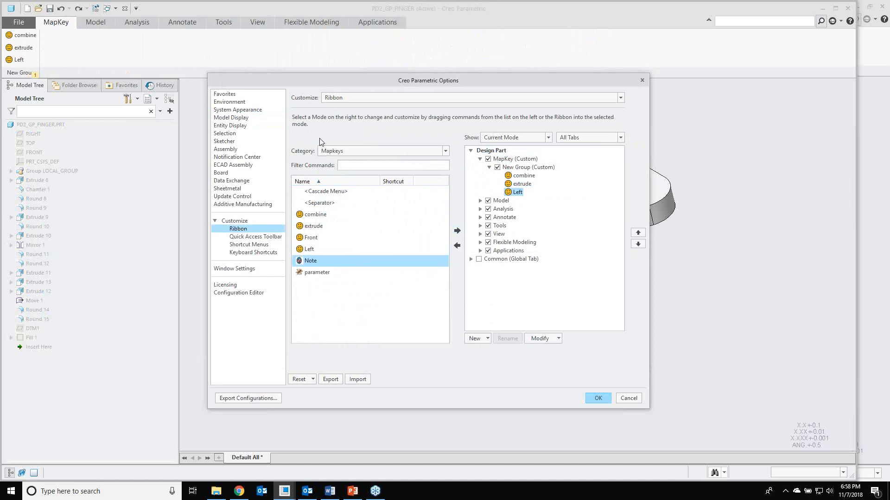
Assign project.png as the button image of the Left mapkey in the custom group, accepting the automatic resize
right_click(517, 193)
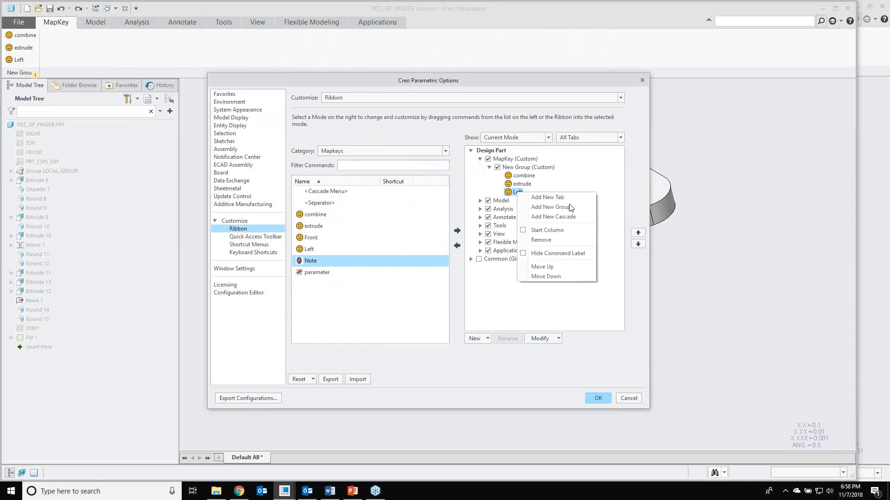
key("Escape")
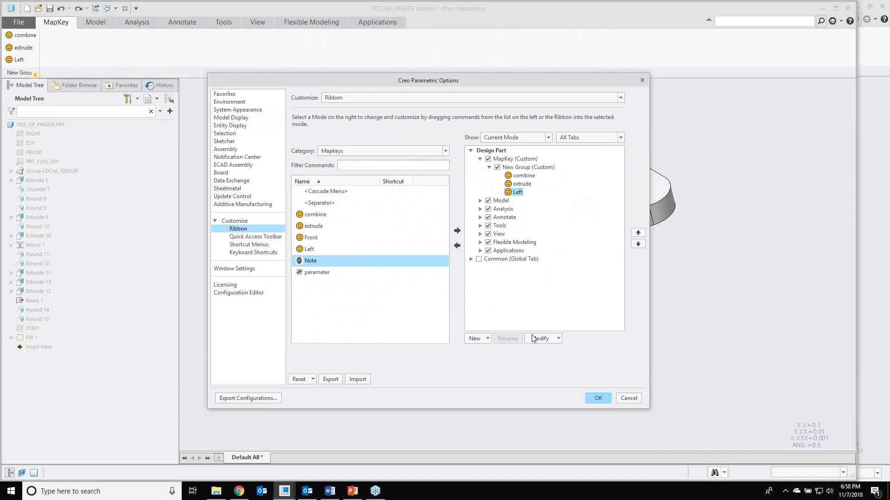
left_click(554, 341)
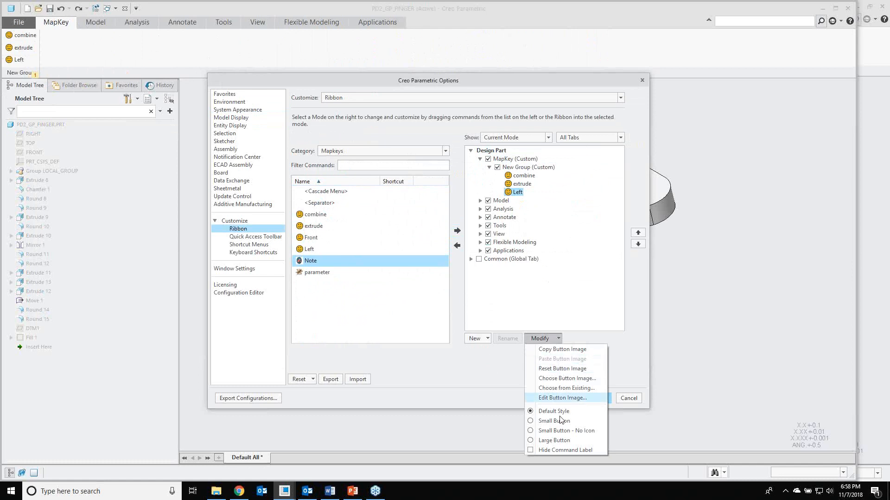
left_click(573, 379)
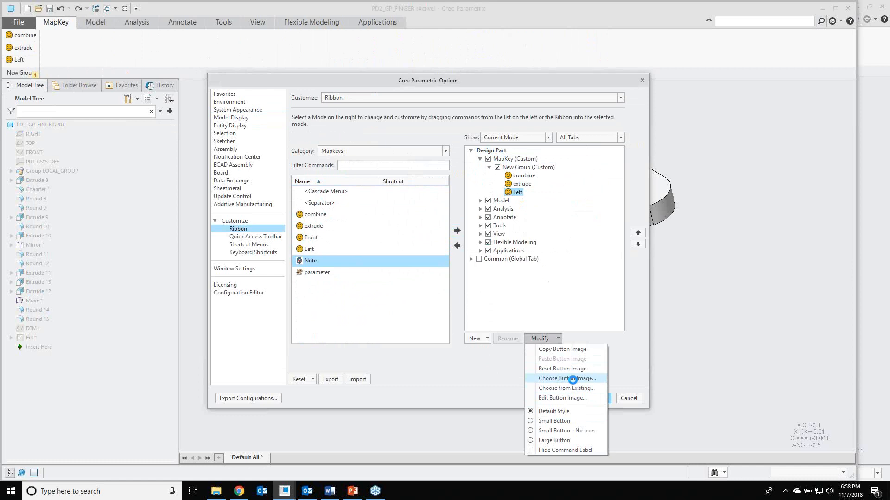
left_click(365, 204)
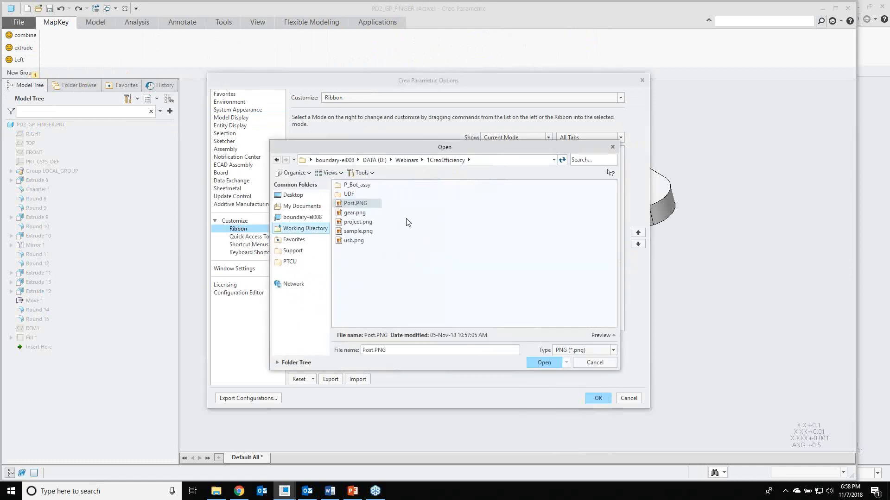
left_click(353, 223)
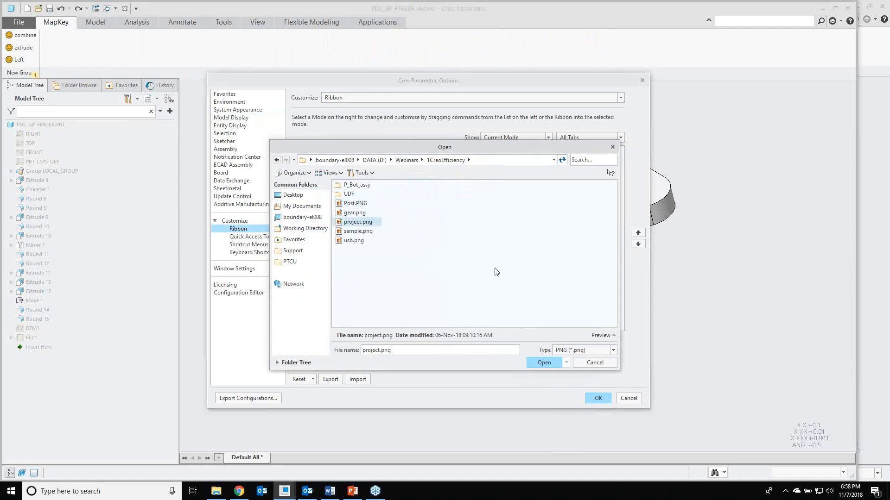
left_click(536, 362)
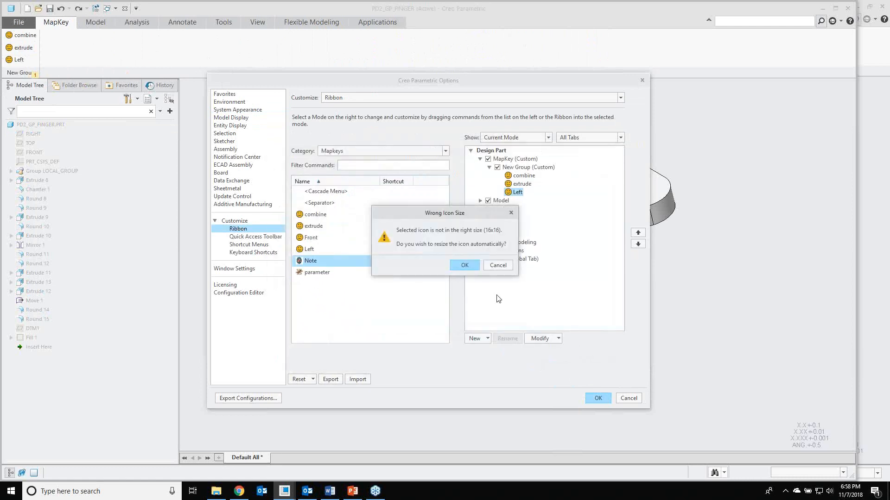
left_click(464, 265)
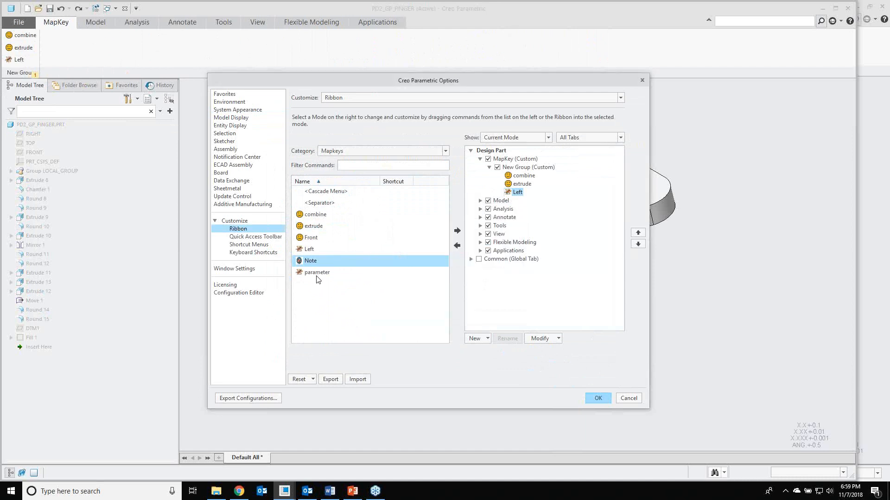
Assign usb.png as the button image of the extrude mapkey in the custom group, accepting the automatic resize
left_click(522, 184)
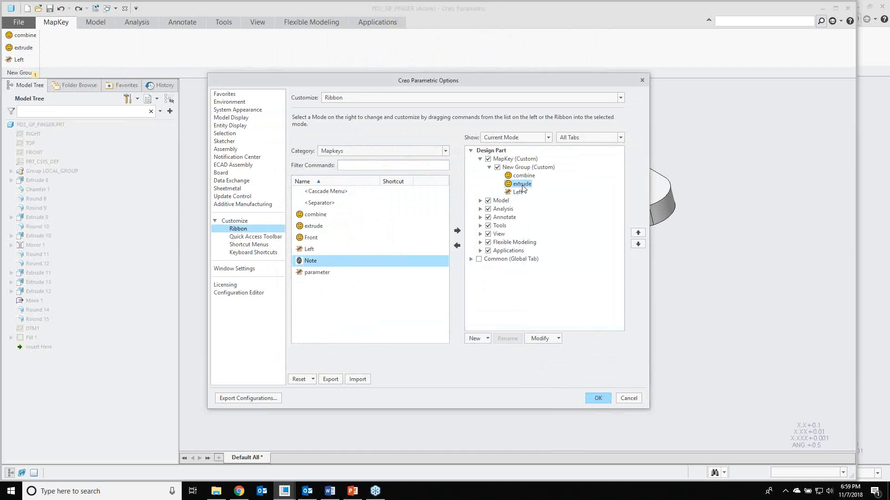
left_click(544, 341)
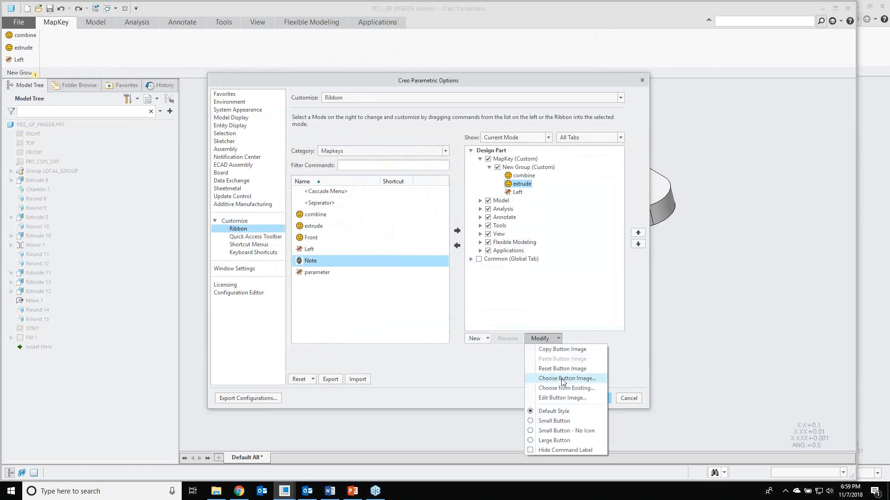
left_click(562, 379)
left_click(353, 240)
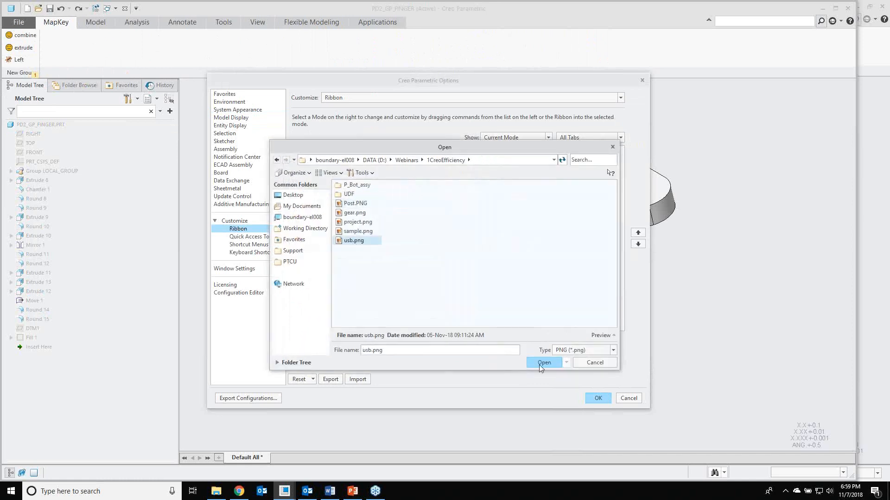
left_click(542, 363)
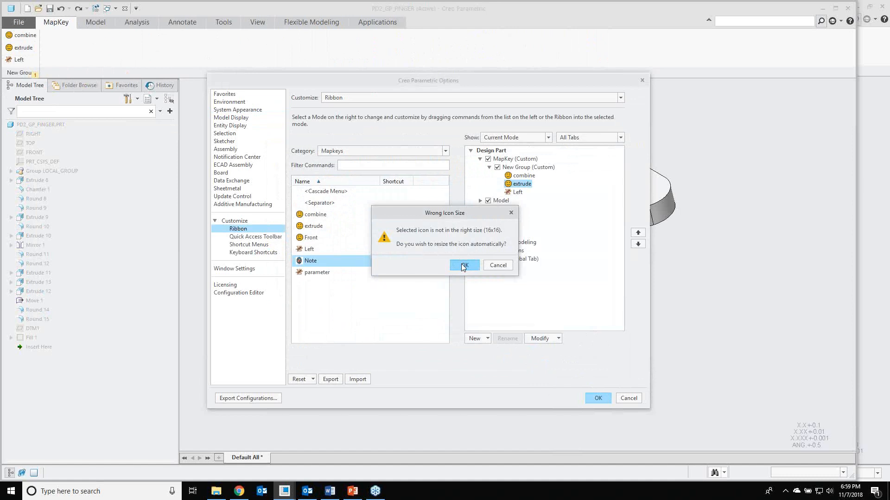
left_click(463, 266)
Assign gear.png as the resized button image of the combine mapkey in the custom group, and apply the ribbon customization
left_click(524, 176)
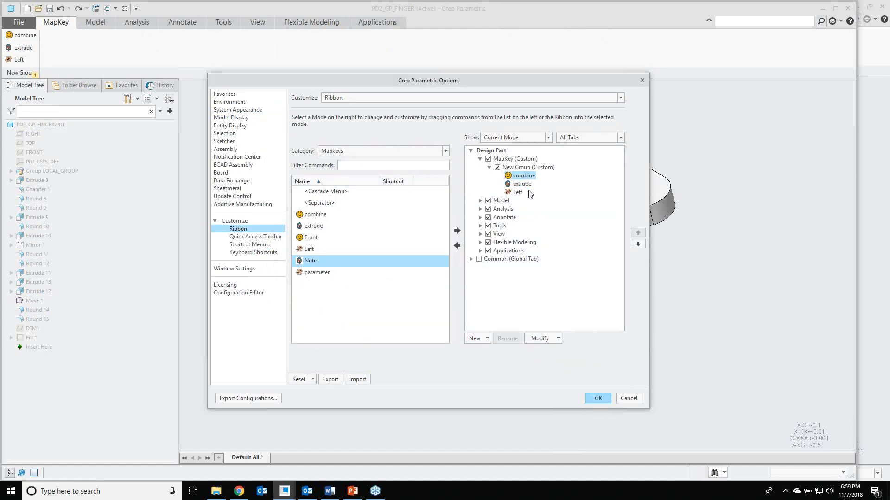
left_click(540, 339)
left_click(547, 383)
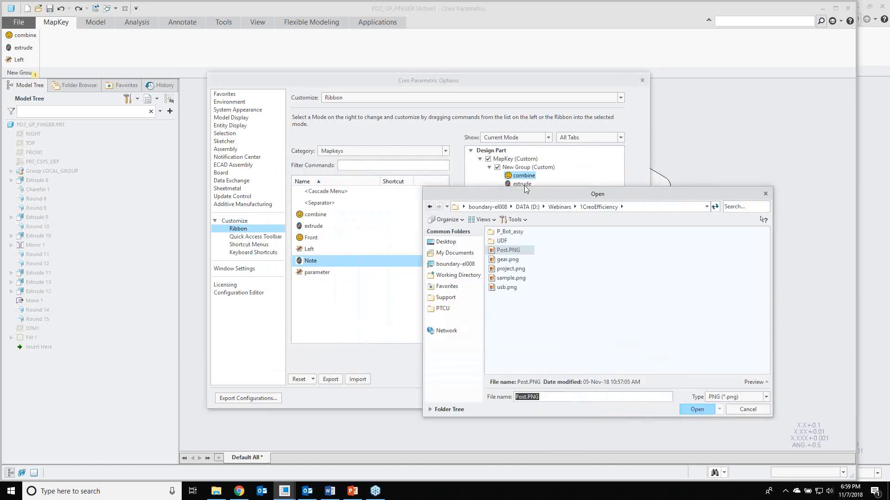
left_click_drag(524, 185, 454, 156)
left_click(429, 223)
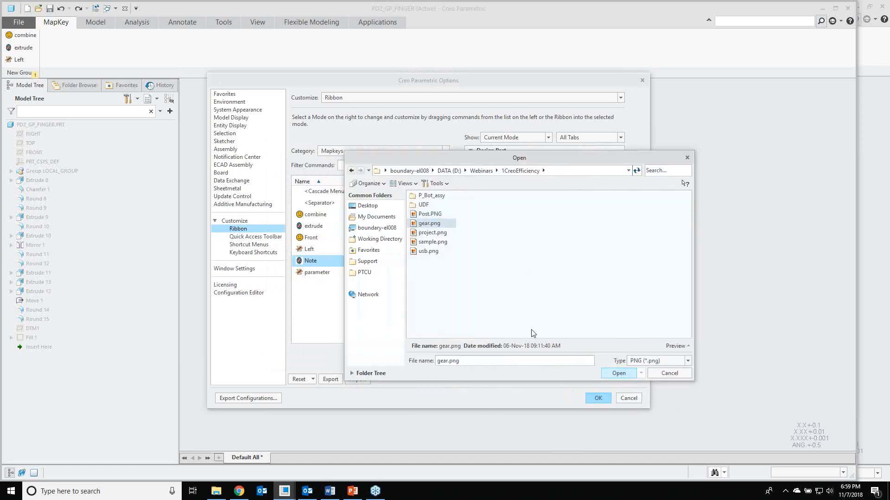
key("Return")
left_click(465, 265)
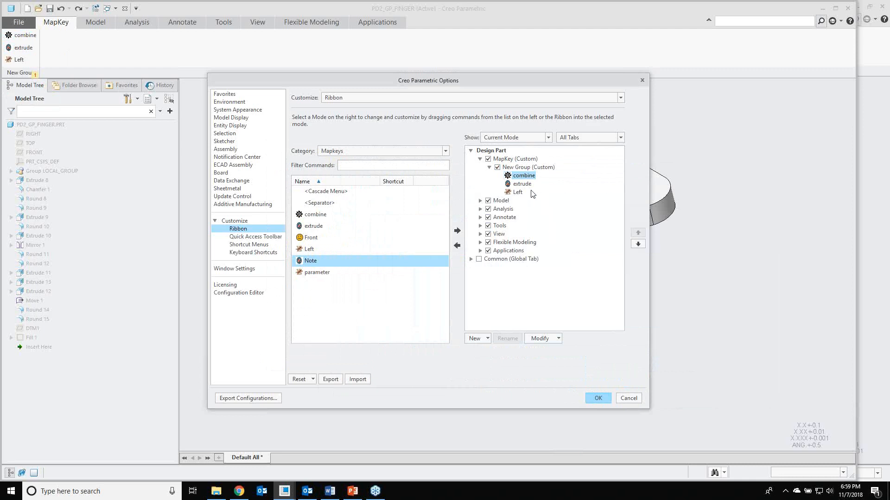
left_click(598, 399)
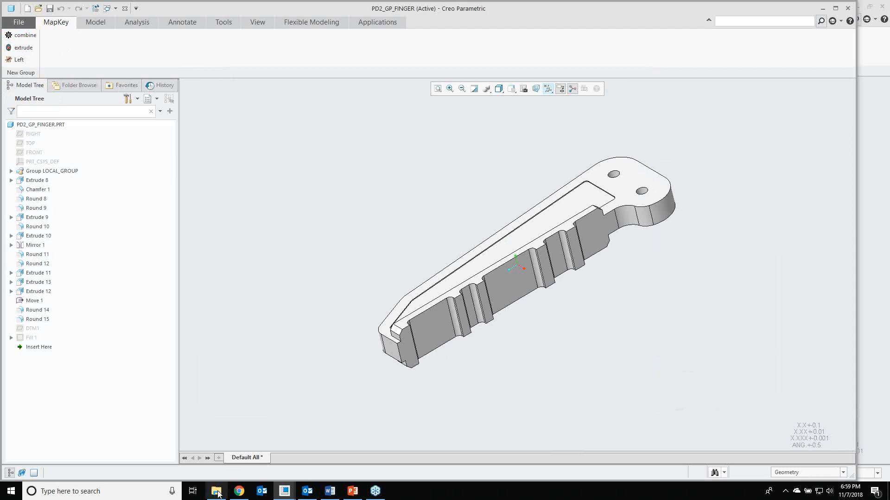
Check the 1CreoEfficiency folder in File Explorer and save the combine mapkey to config.pro there
left_click(217, 492)
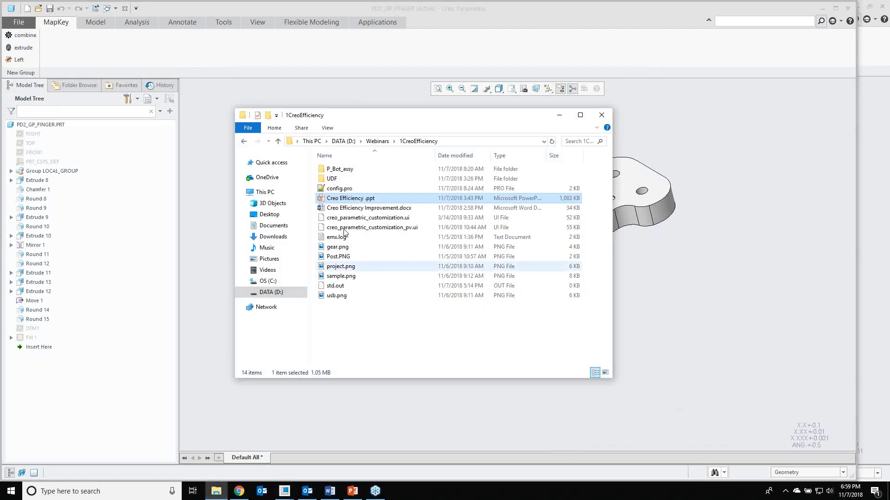
key("Up")
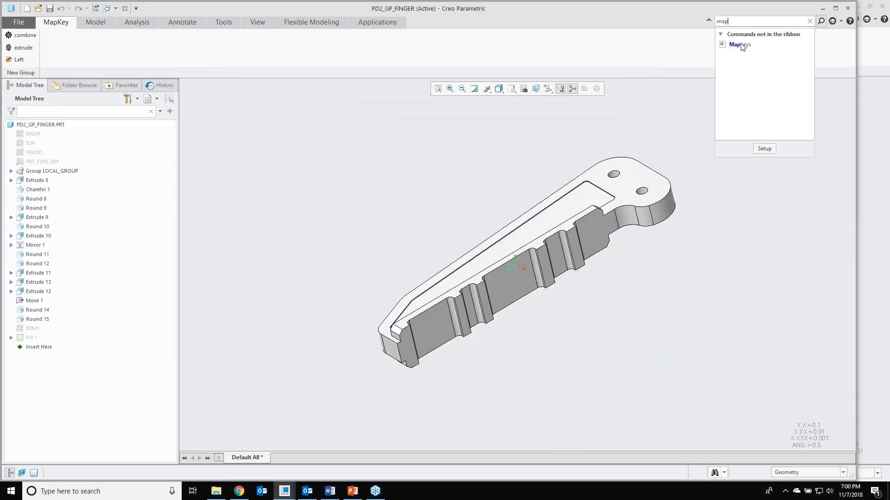
left_click(739, 45)
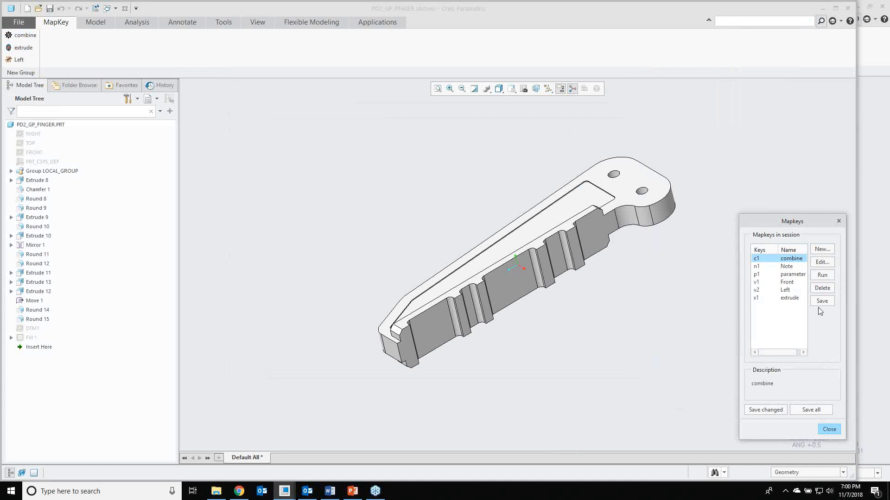
left_click(821, 302)
left_click(431, 214)
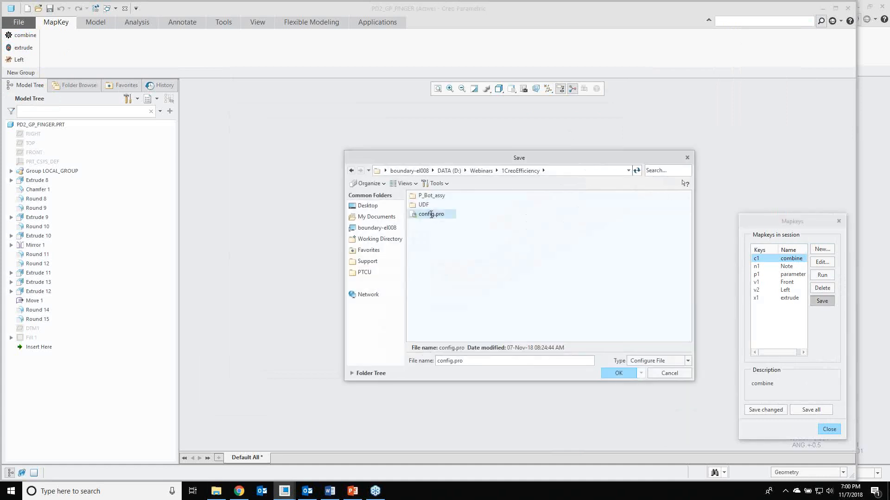
left_click(619, 374)
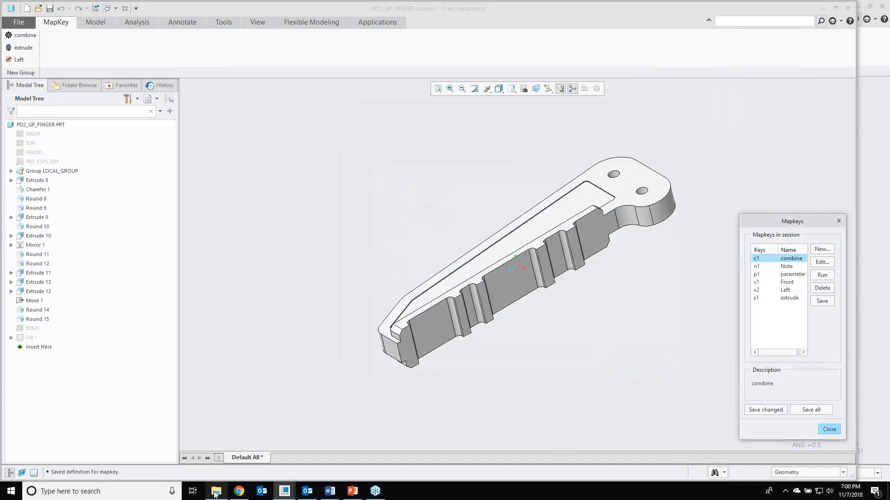
Switch to File Explorer, open config.pro from the 1CreoEfficiency folder in Notepad++, and examine its mapkey definitions
left_click(215, 493)
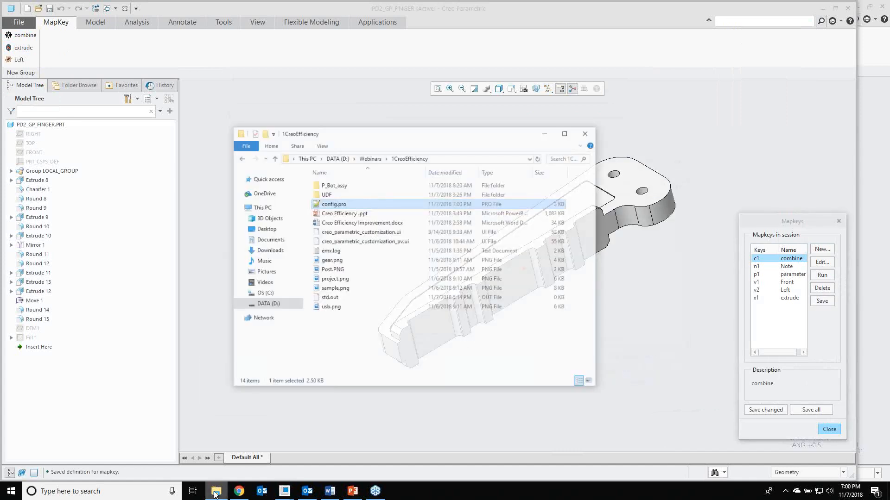
left_click(337, 189)
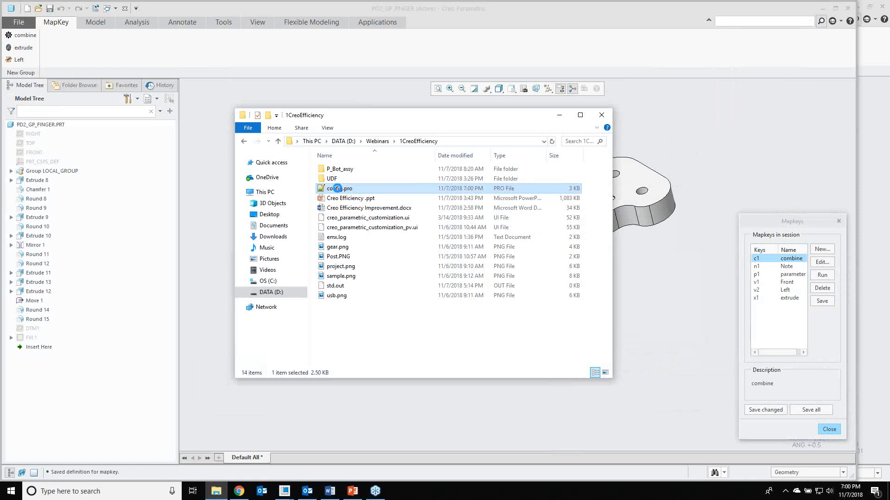
double_click(337, 188)
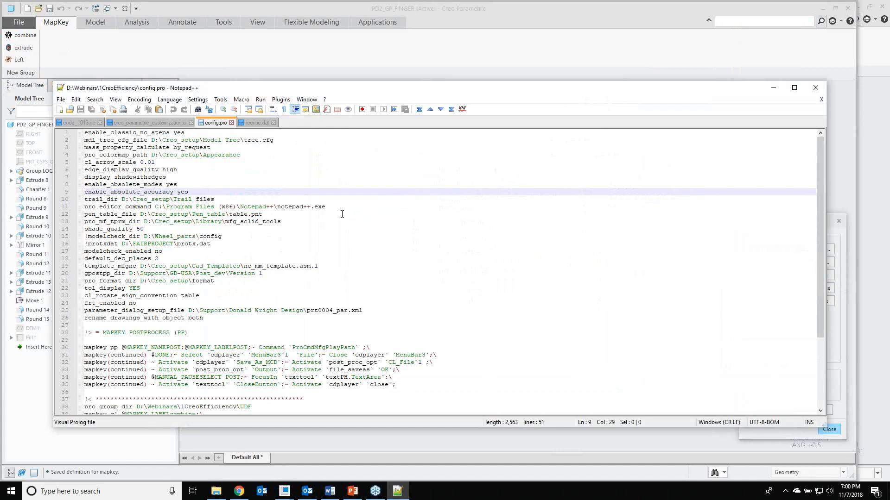
scroll(348, 351, "down", 5)
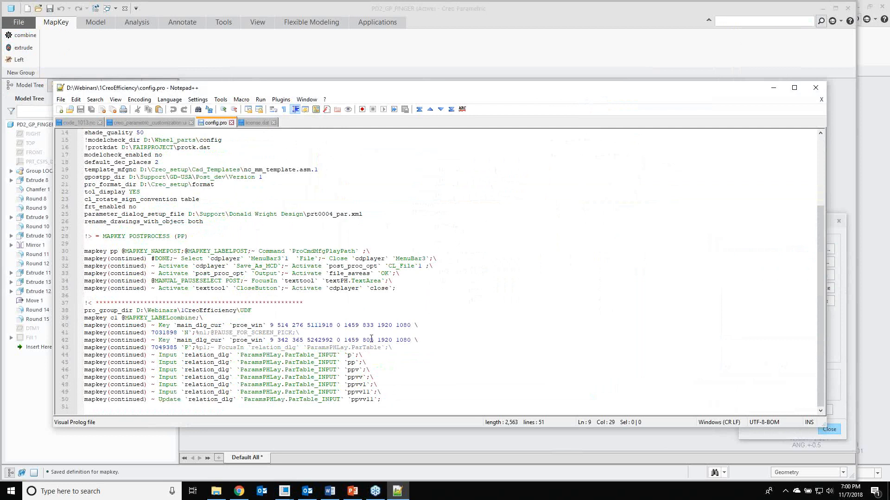
scroll(371, 340, "up", 1)
scroll(371, 339, "up", 4)
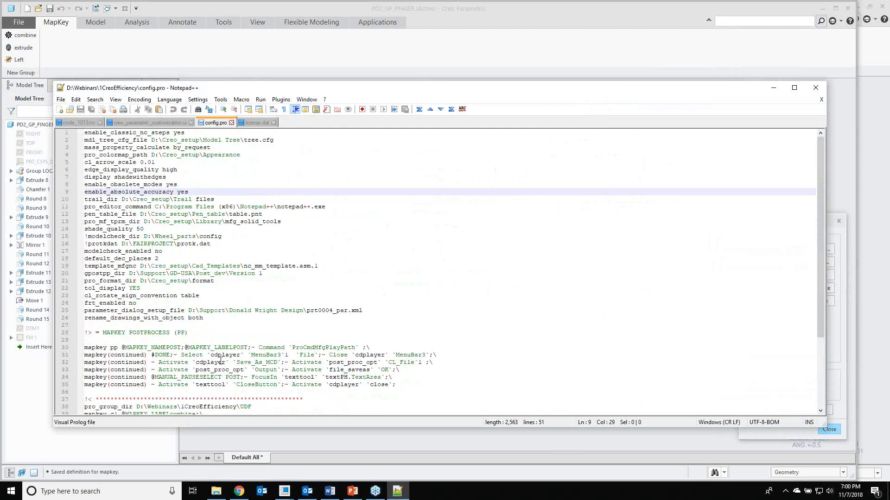
scroll(100, 380, "down", 2)
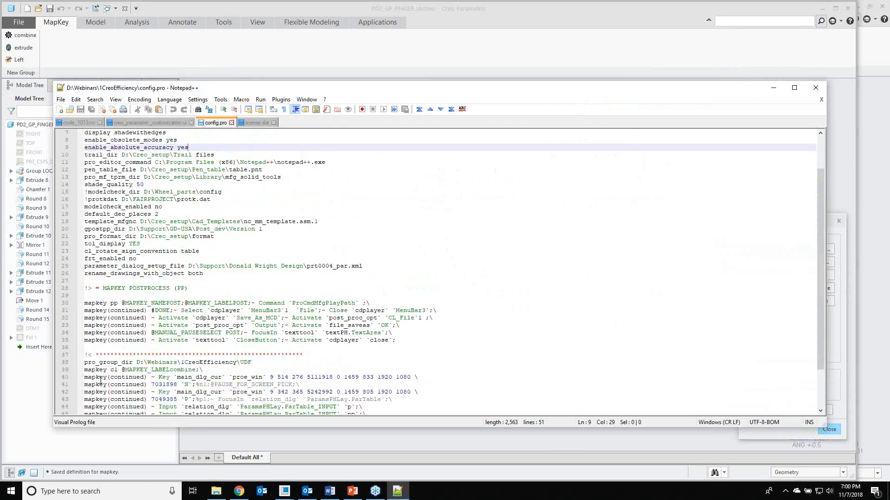
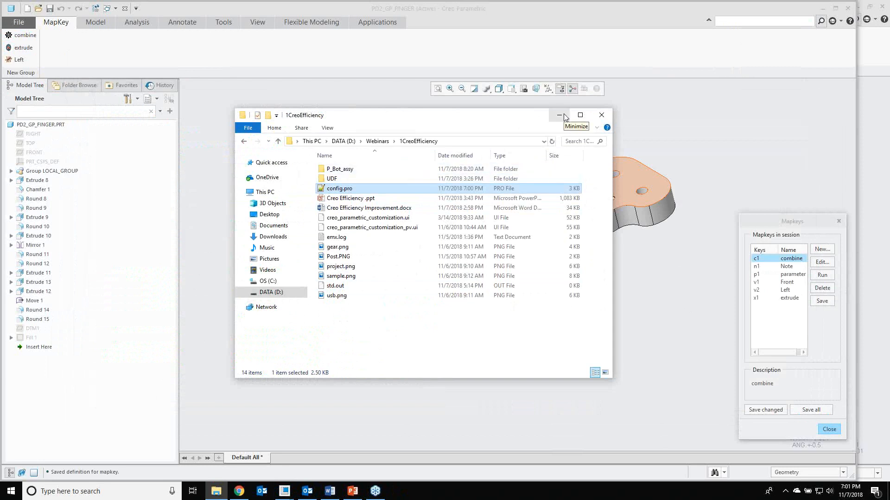
Locate creo_parametric_customization.ui in the 1CreoEfficiency folder, then close File Explorer
left_click(563, 118)
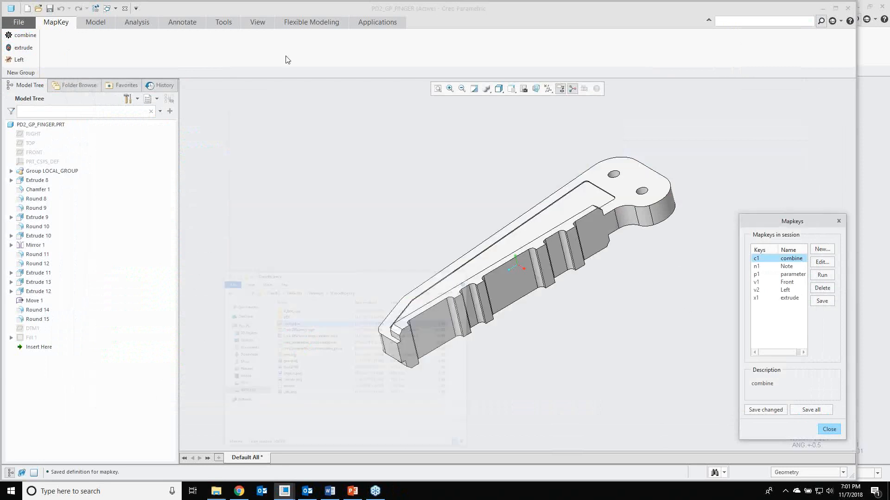
left_click(218, 492)
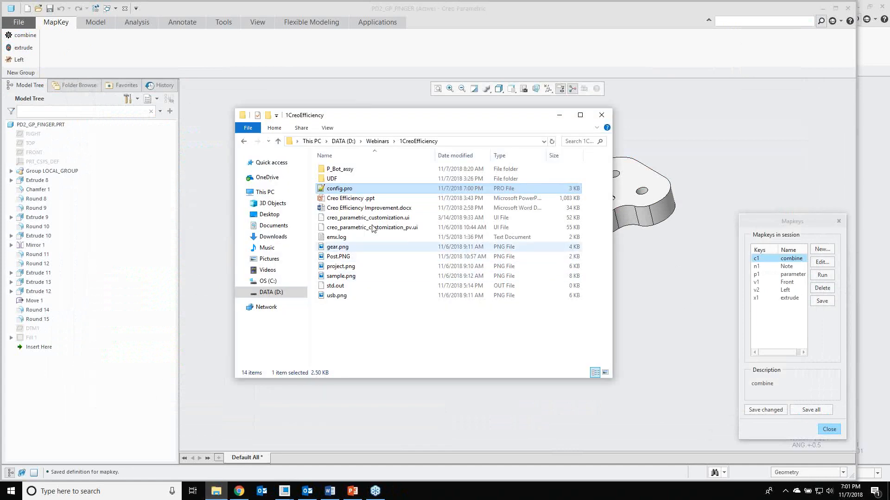
left_click(375, 220)
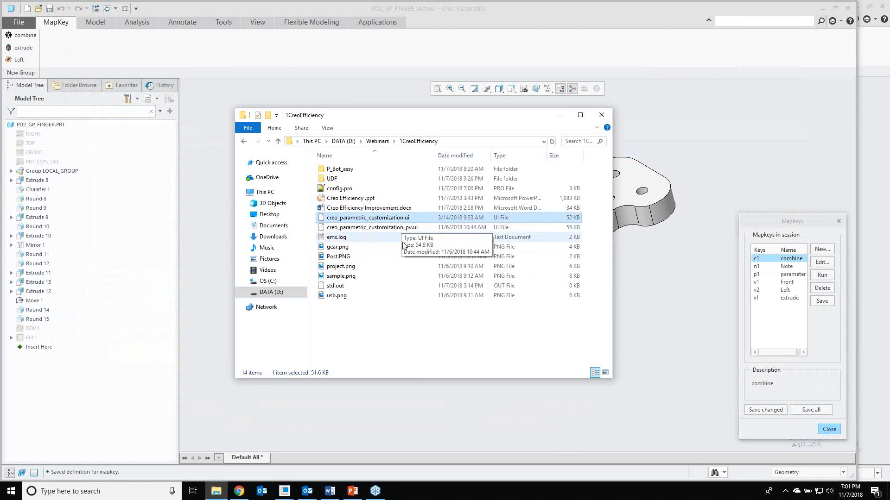
left_click(607, 114)
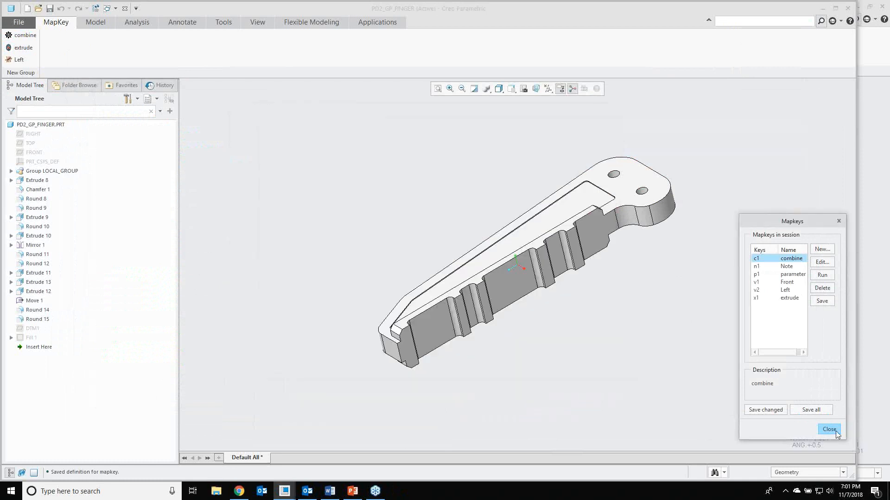
Close the Mapkeys dialog and view the Export Configurations dialog from the program options, cancelling without saving
left_click(829, 429)
left_click(12, 24)
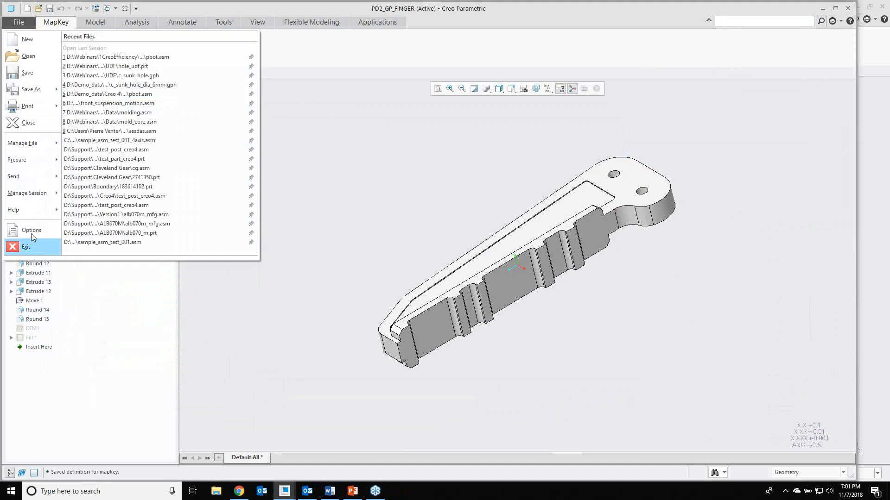
left_click(31, 234)
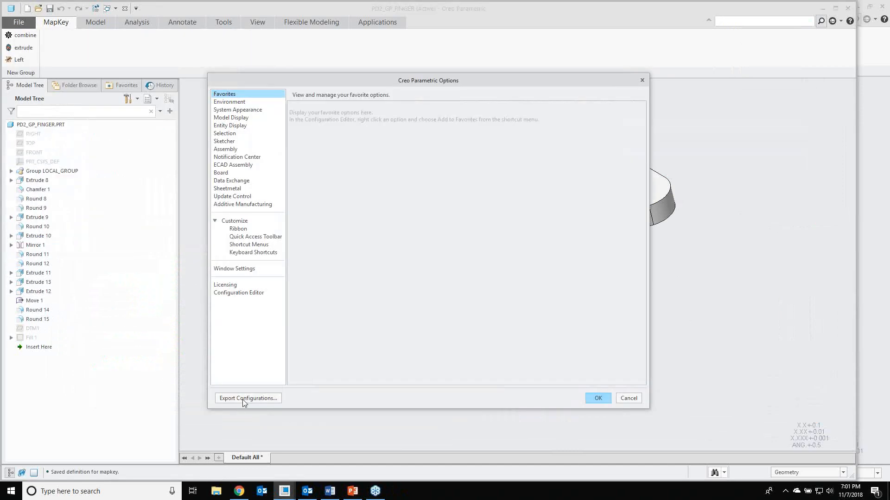
left_click(243, 398)
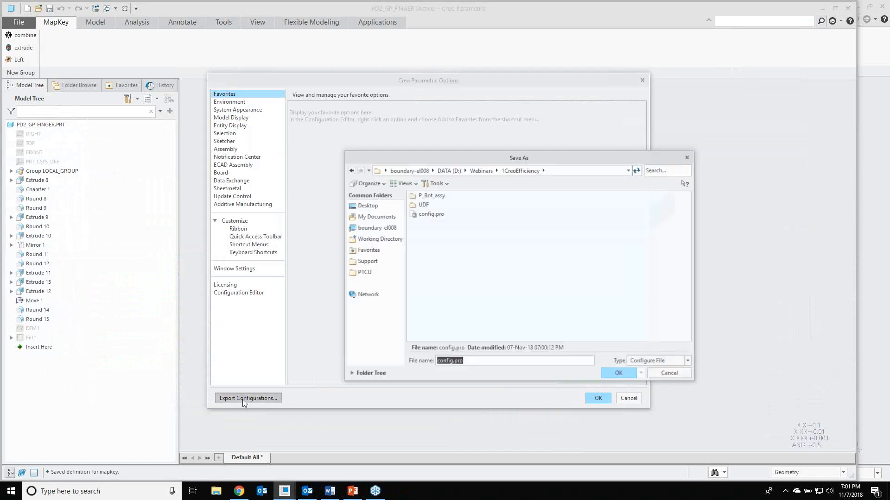
left_click(661, 376)
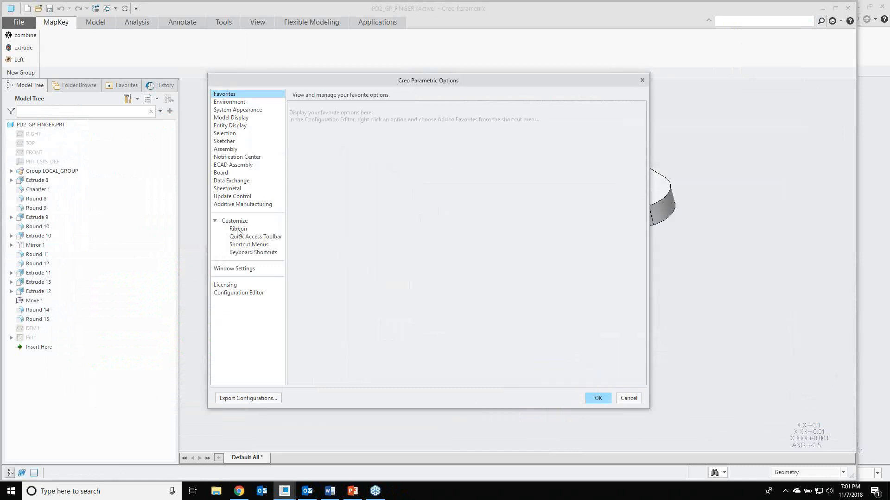
View the export dialog for the ribbon customization file, cancelling without saving
left_click(237, 229)
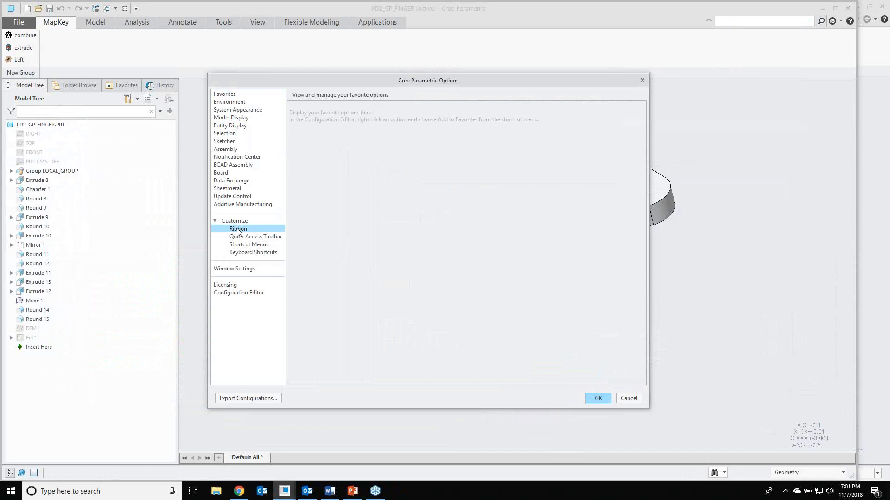
left_click(329, 383)
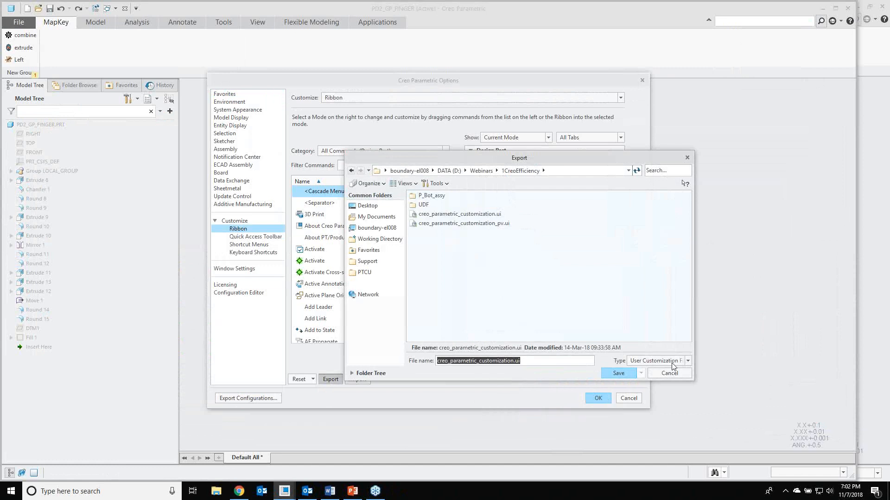
left_click(670, 375)
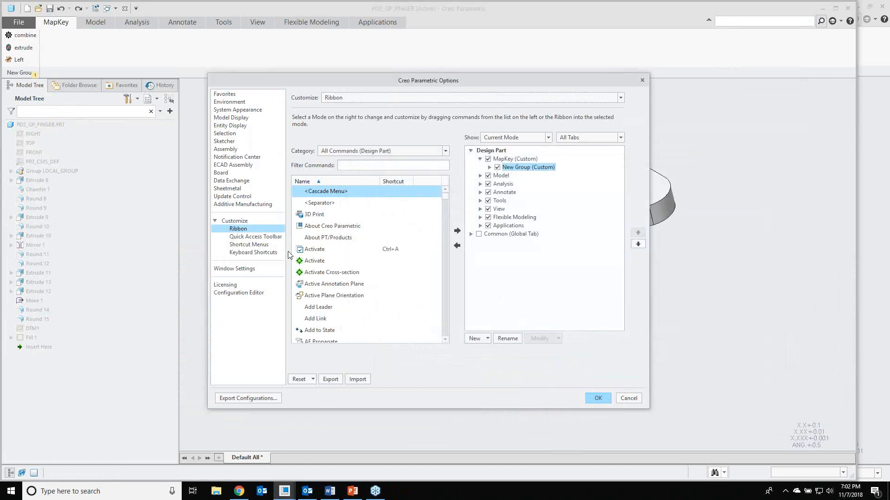
Show the Quick Access Toolbar customization settings, filter its commands by "e", and clear the filter
left_click(254, 237)
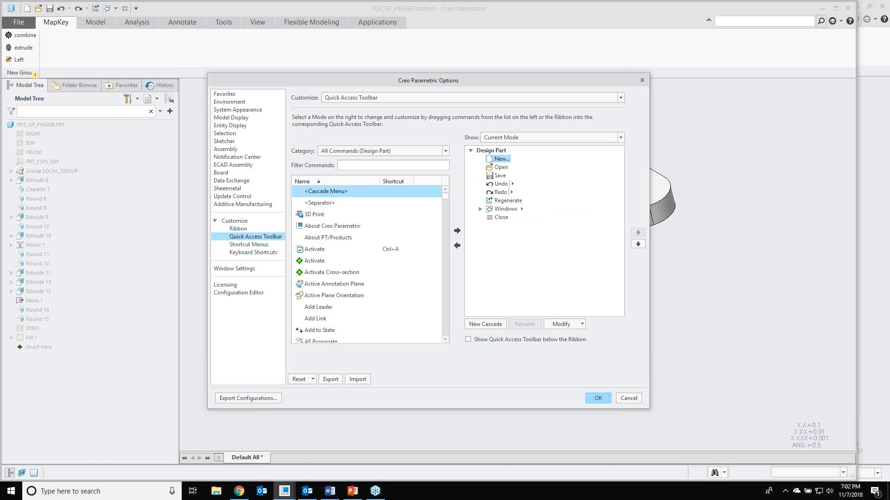
type("e")
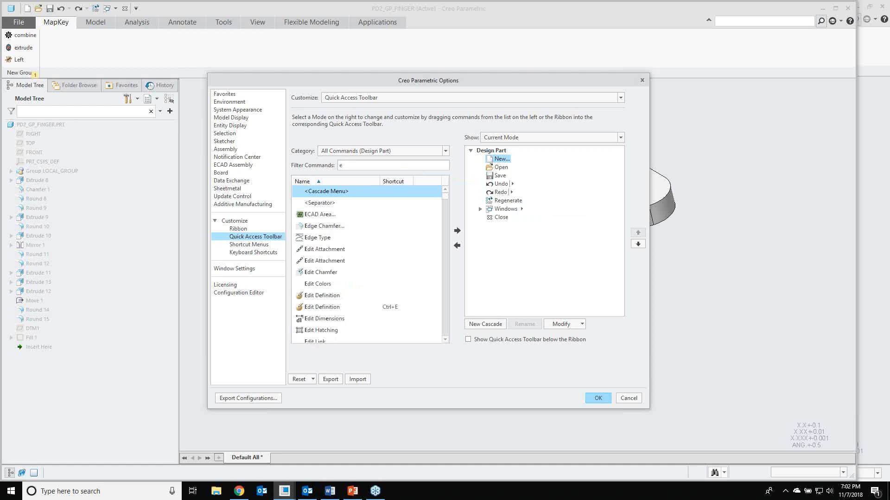
key("BackSpace")
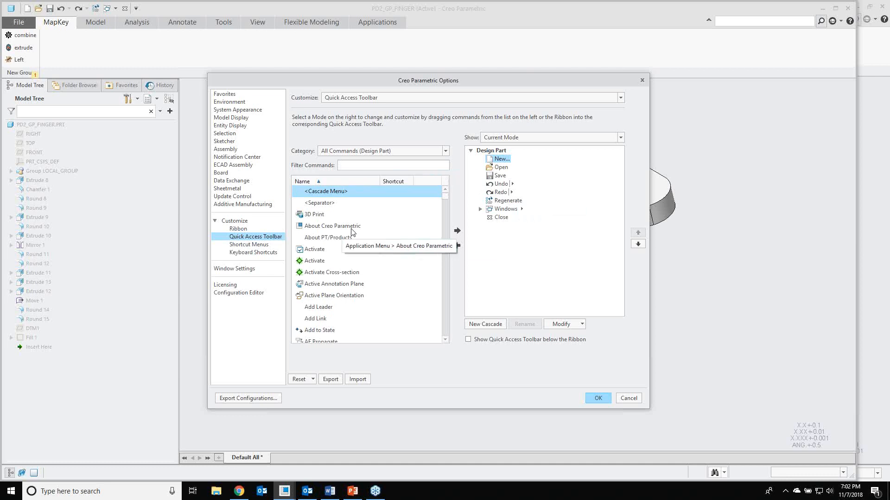
Add the Check Out command to the Quick Access Toolbar, inserting it after New
scroll(354, 231, "down", 15)
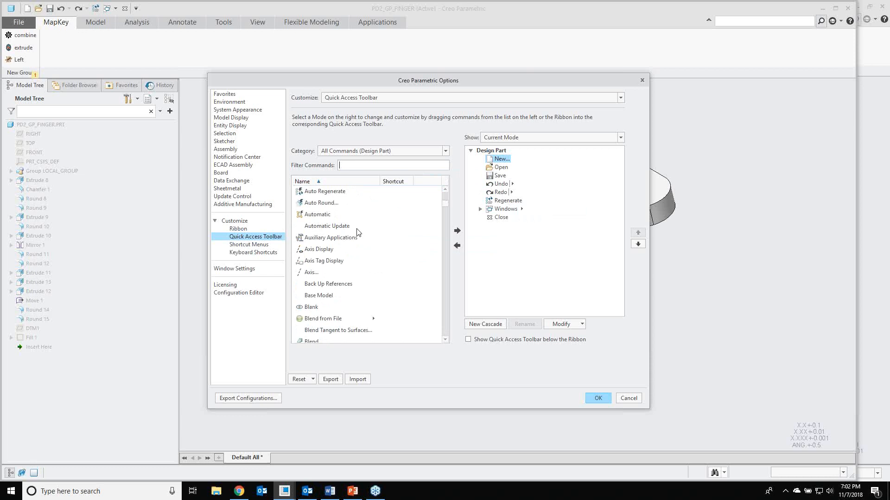
scroll(359, 237, "down", 6)
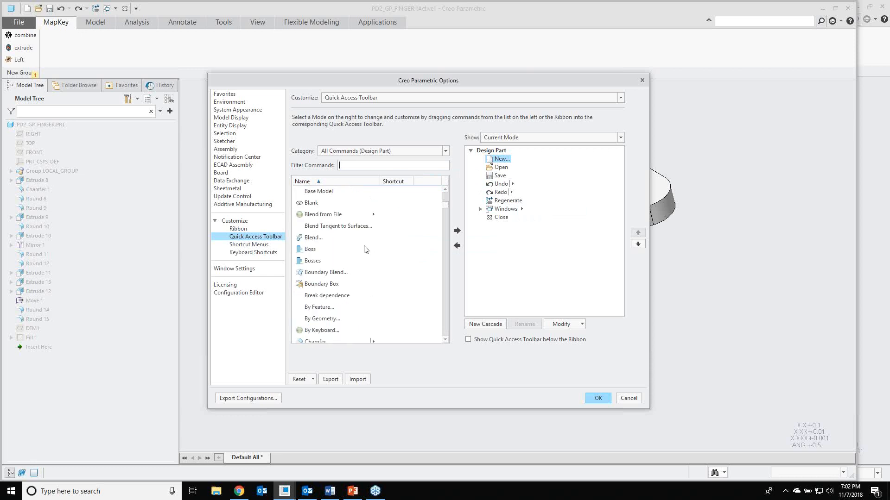
scroll(365, 250, "down", 3)
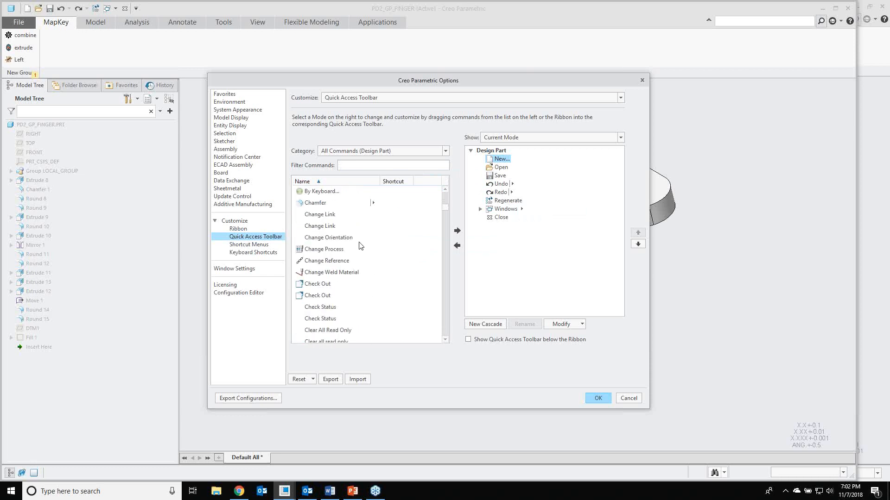
left_click(318, 250)
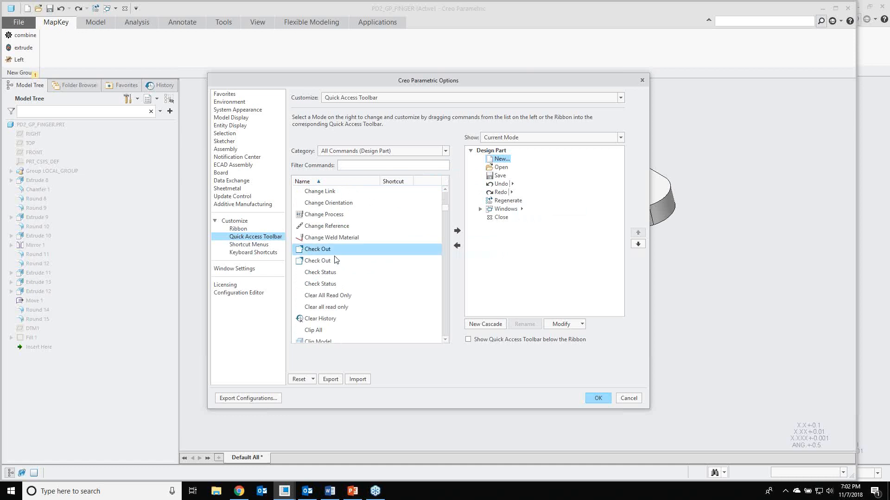
left_click(457, 231)
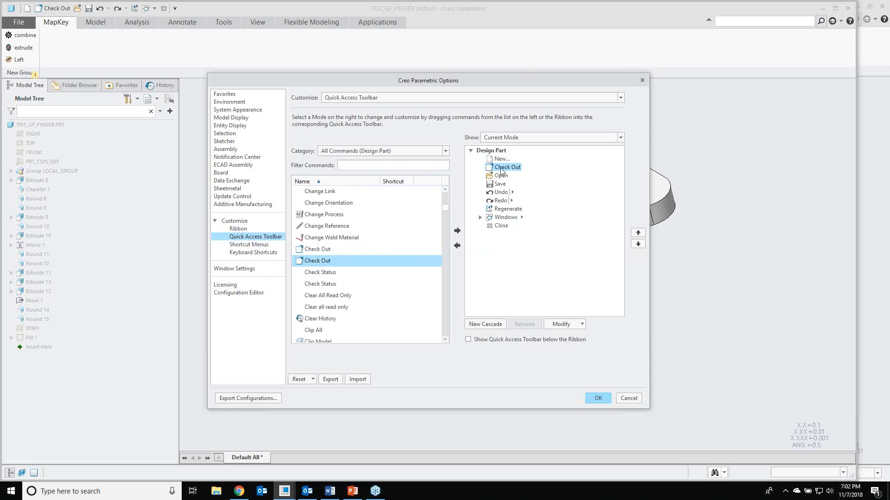
Reorder the Quick Access Toolbar so Check Out comes last, after Close, and apply the options
left_click(637, 244)
left_click(638, 245)
left_click(638, 245)
left_click(638, 244)
left_click(637, 244)
left_click(637, 245)
left_click(638, 244)
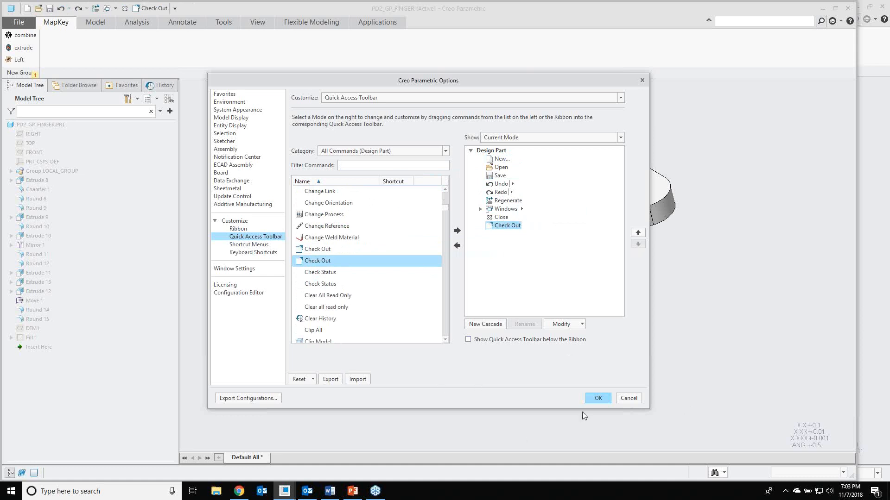
left_click(597, 399)
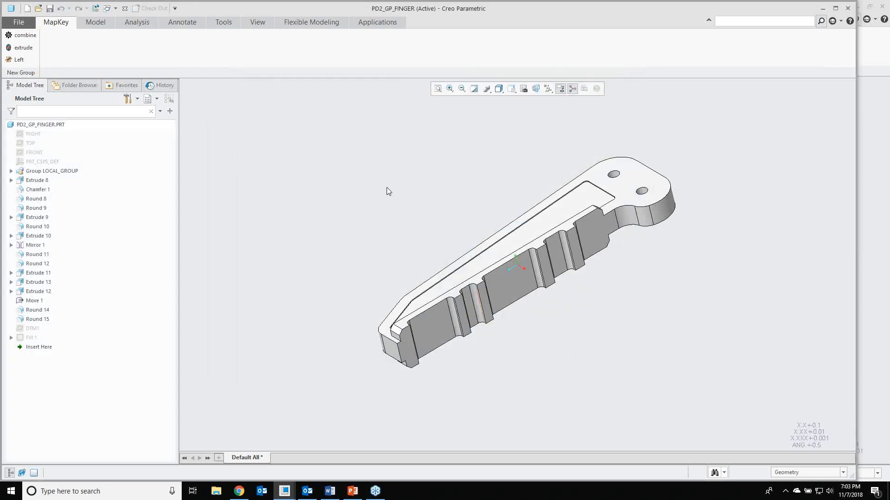
Select the part's large upper face, view its Select from Parents list, and start customizing the face's mini toolbar
left_click(98, 21)
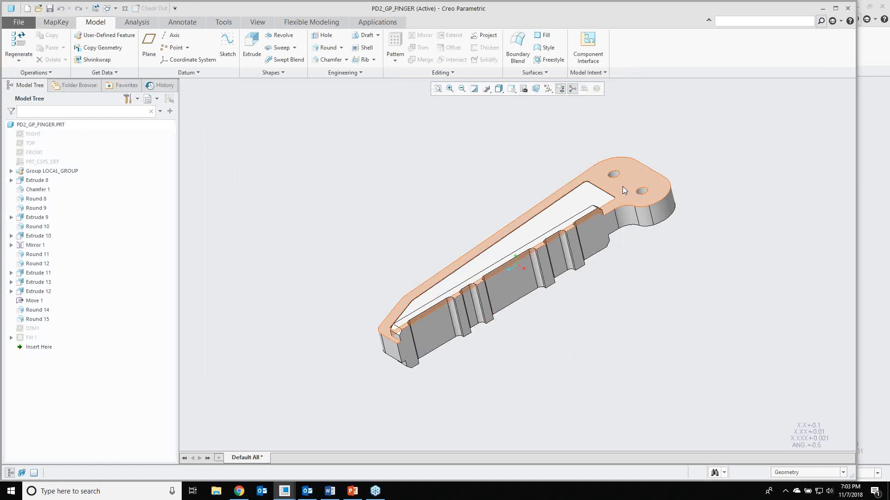
left_click(623, 189)
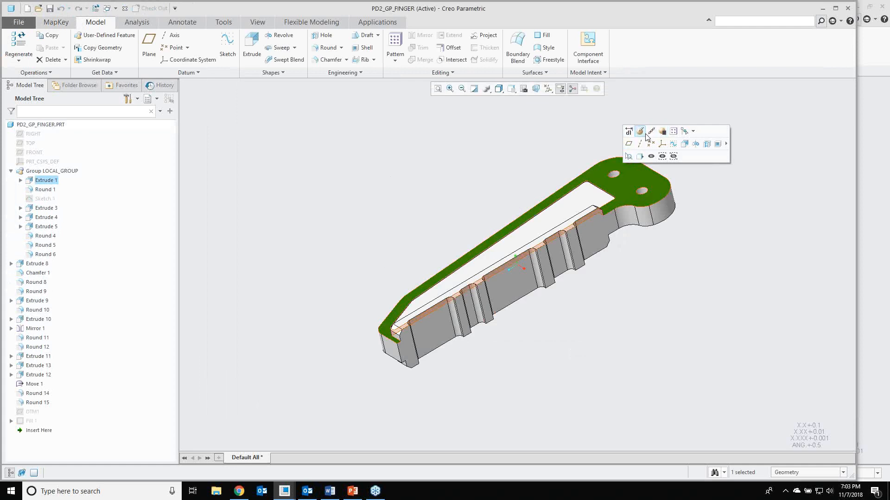
left_click(684, 131)
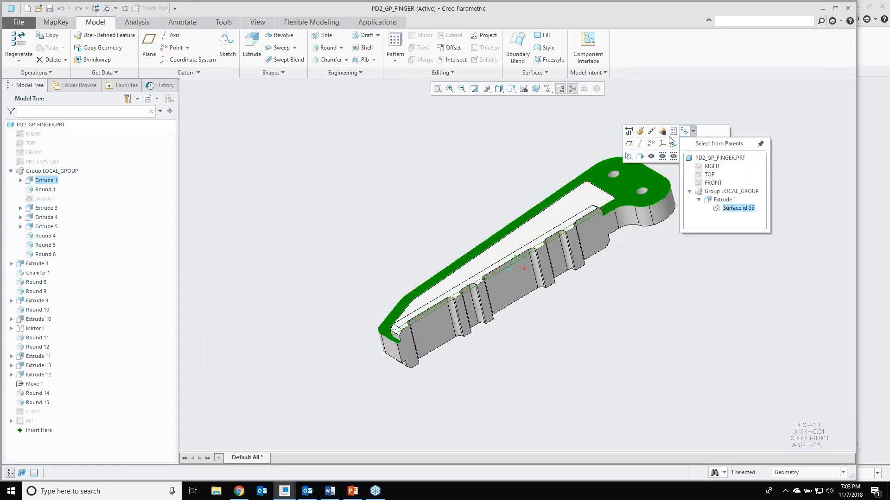
left_click(692, 128)
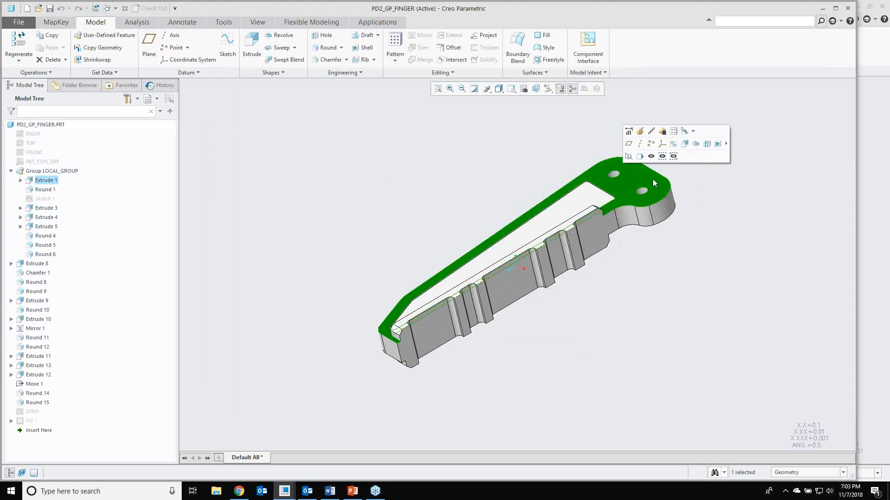
right_click(690, 160)
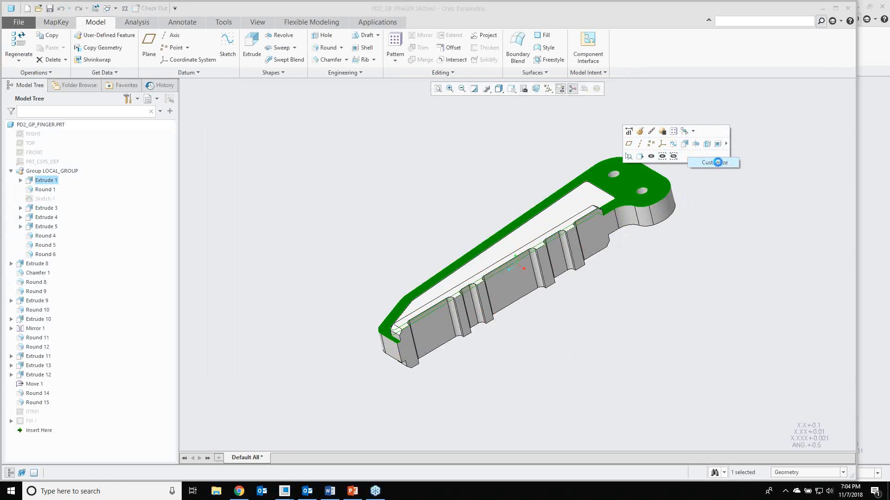
left_click(718, 162)
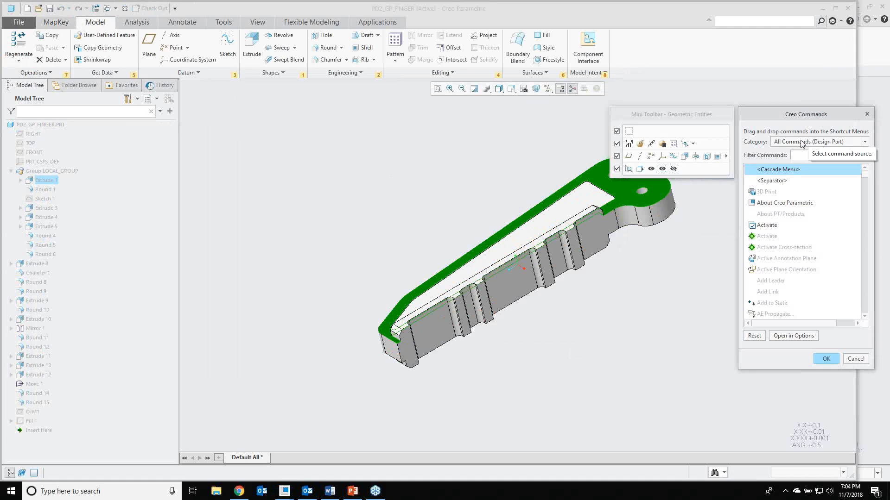
Add the Angle command to the end of the last row of the Geometric Entities mini toolbar
left_click(801, 144)
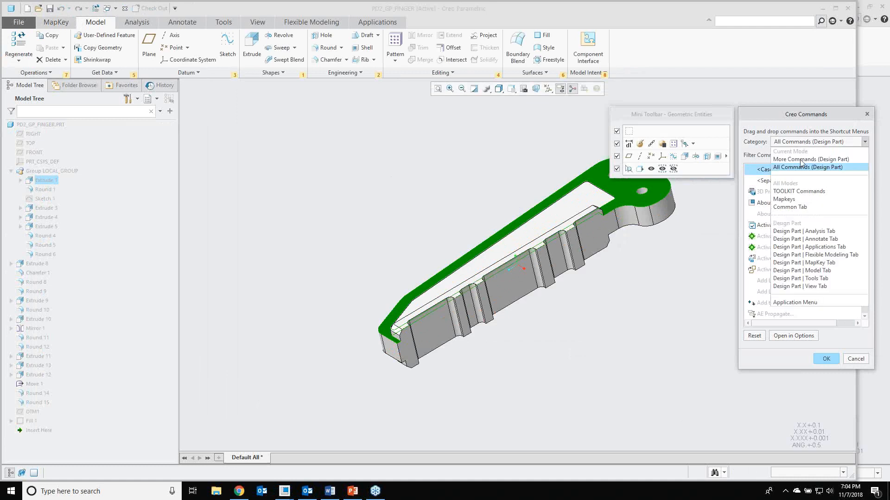
left_click(795, 229)
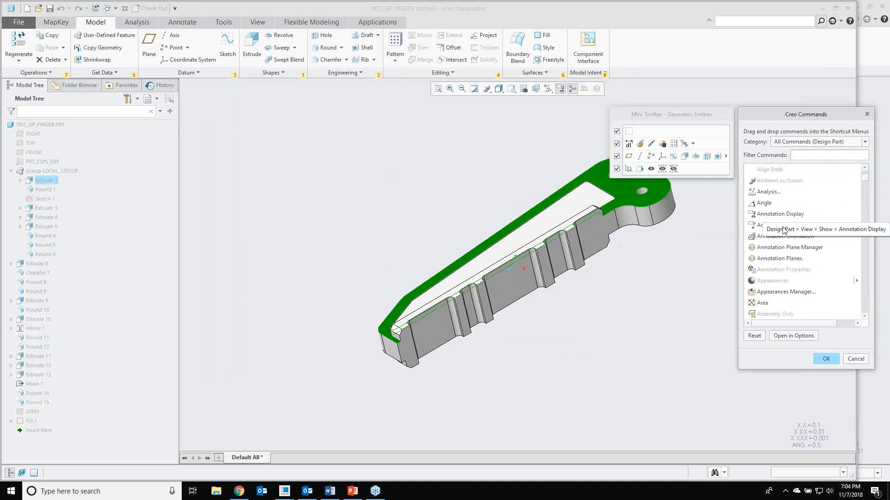
left_click_drag(763, 205, 688, 160)
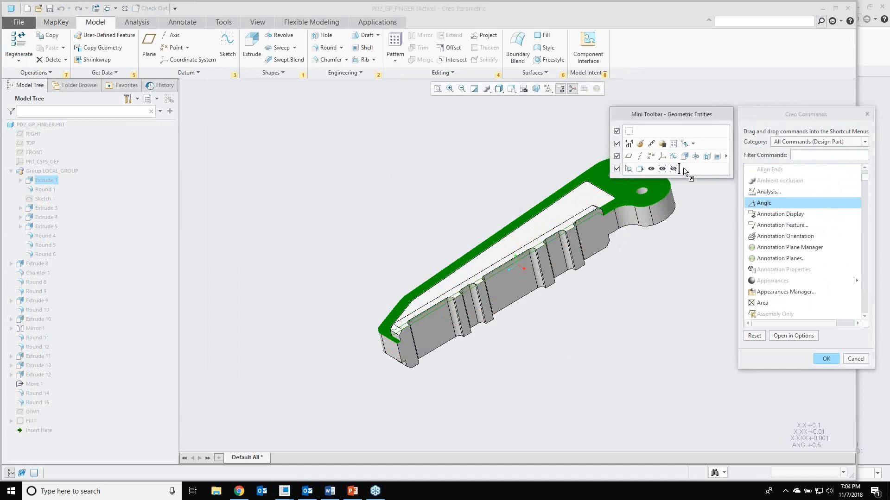
left_click_drag(683, 167, 683, 171)
Browse the remaining commands alphabetically as far as Draft and accept the mini toolbar customization
scroll(779, 250, "down", 1)
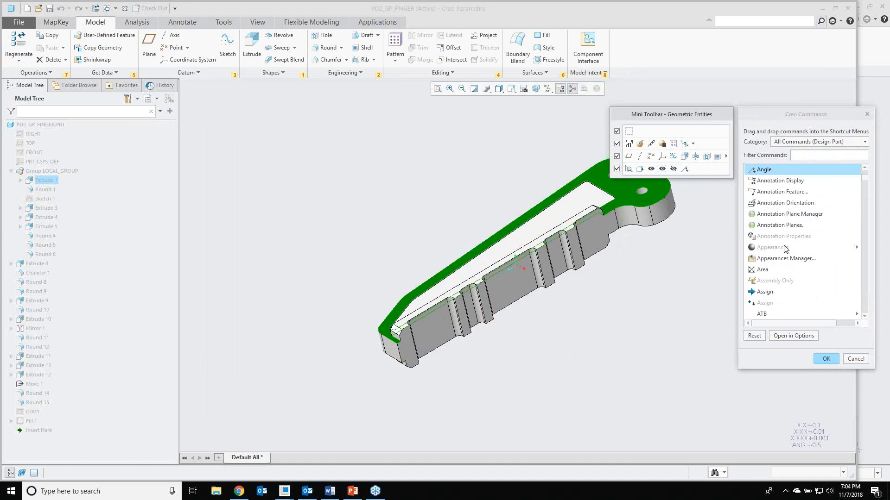
scroll(783, 243, "down", 15)
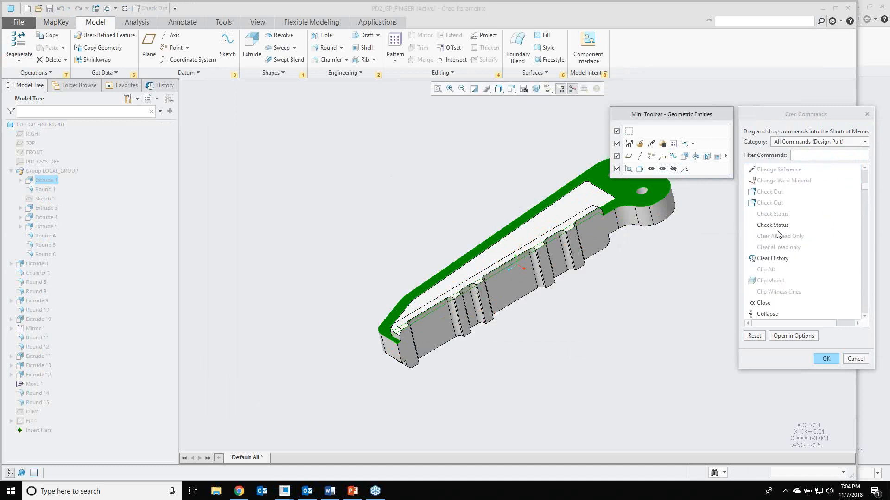
scroll(778, 234, "down", 3)
scroll(779, 235, "down", 10)
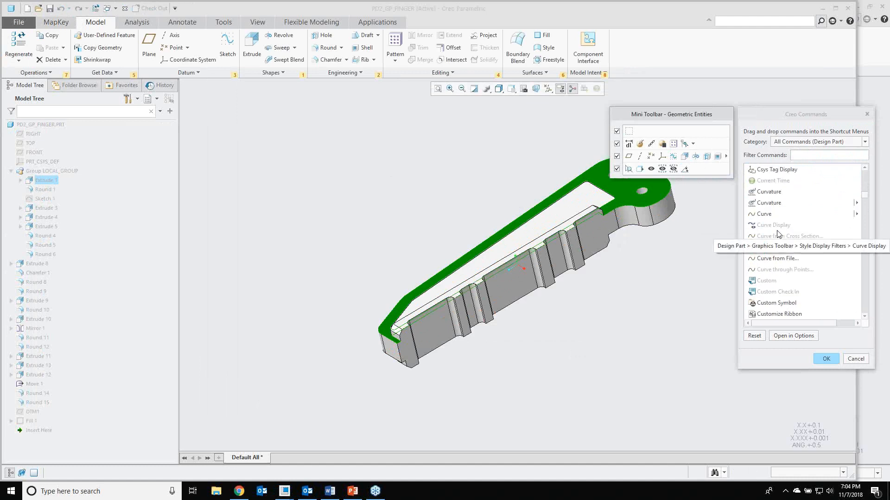
scroll(778, 235, "down", 1)
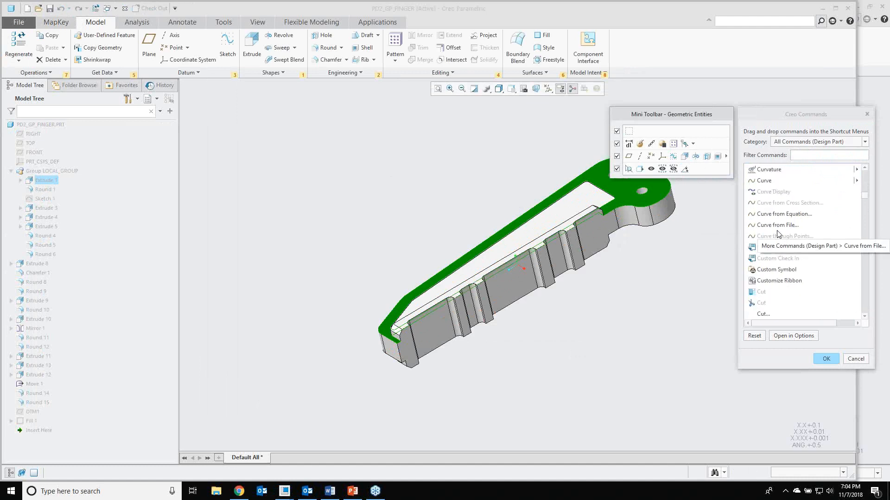
scroll(778, 235, "down", 7)
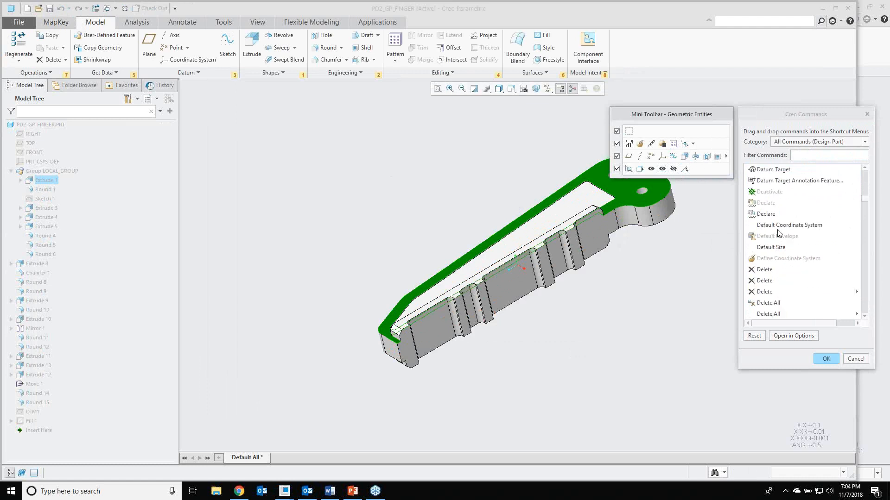
scroll(779, 235, "down", 6)
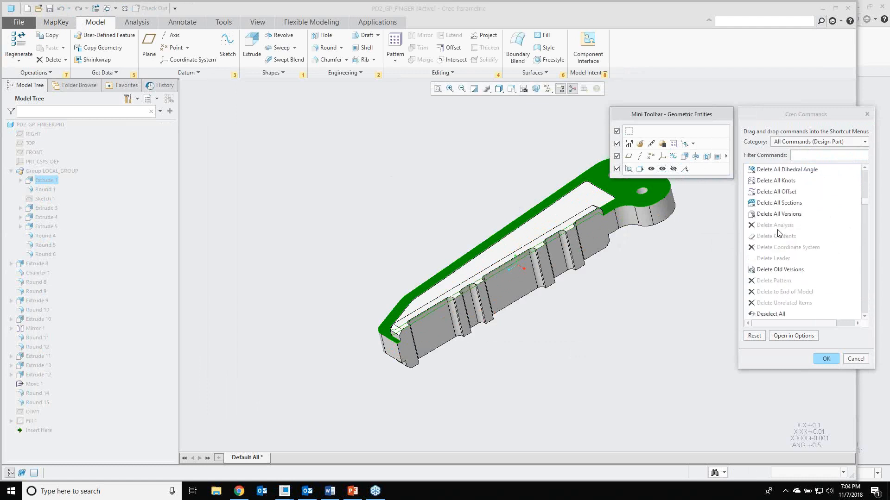
scroll(778, 233, "down", 6)
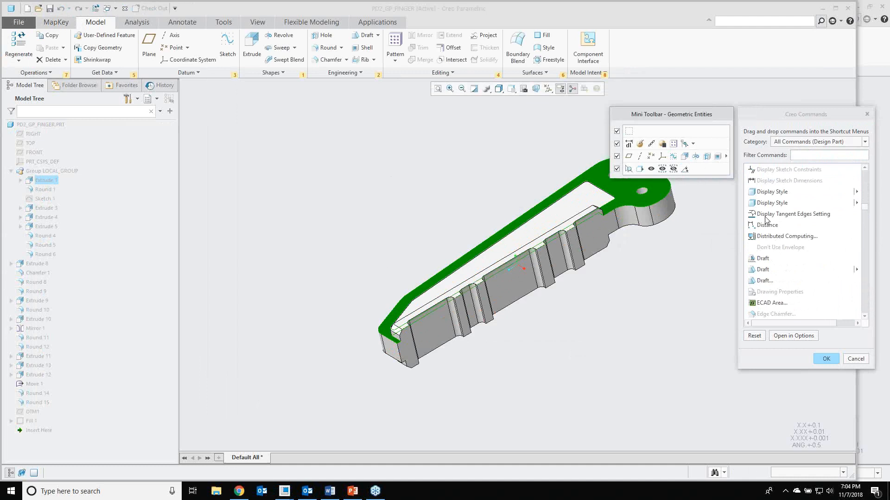
left_click(824, 359)
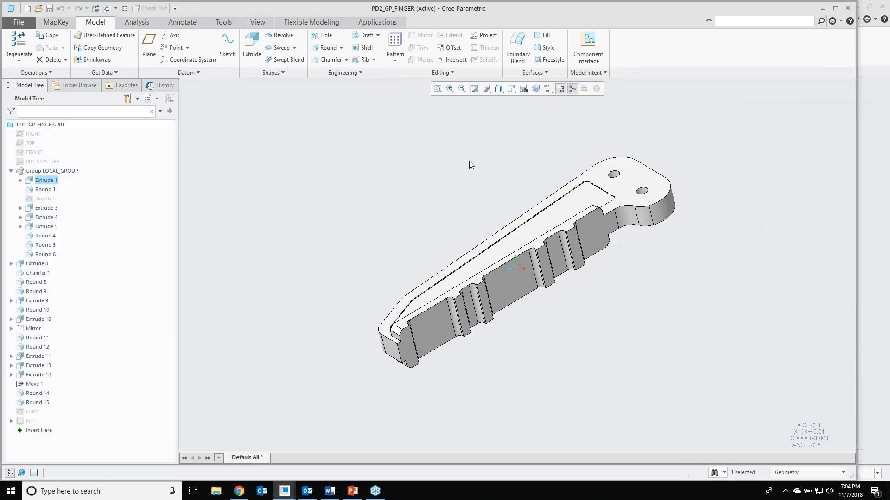
Clear the face selection, review the Ribbon customization settings in the program options, and close the options
left_click(469, 161)
middle_click_drag(524, 169, 470, 171, "shift")
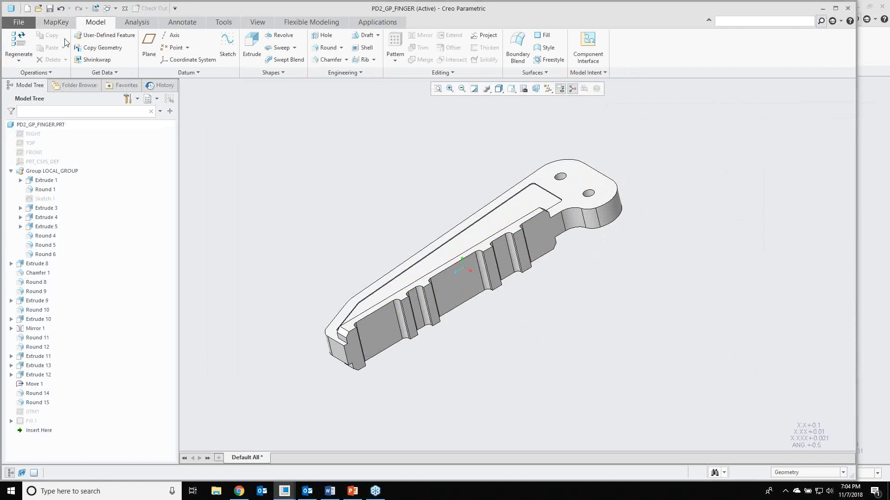
left_click(9, 24)
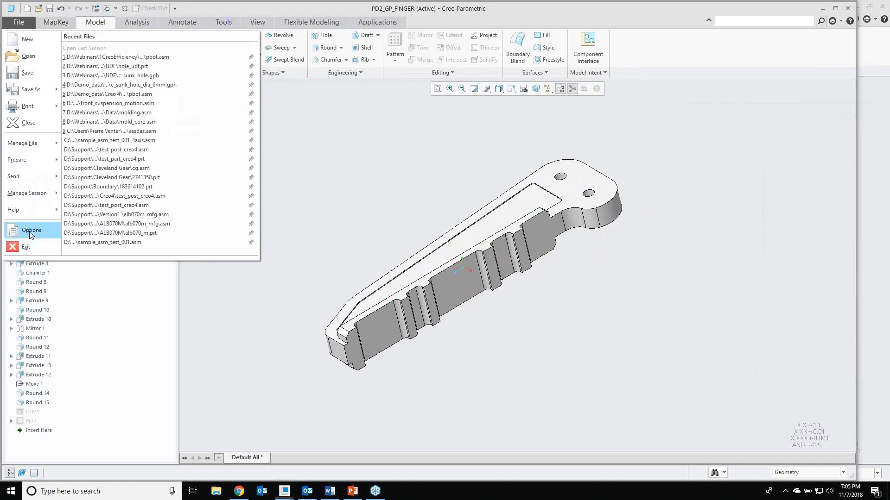
left_click(31, 232)
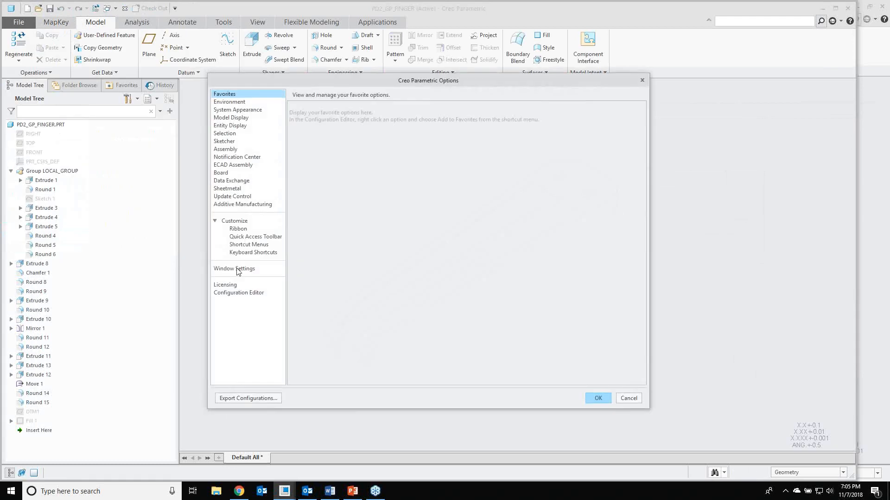
left_click(238, 229)
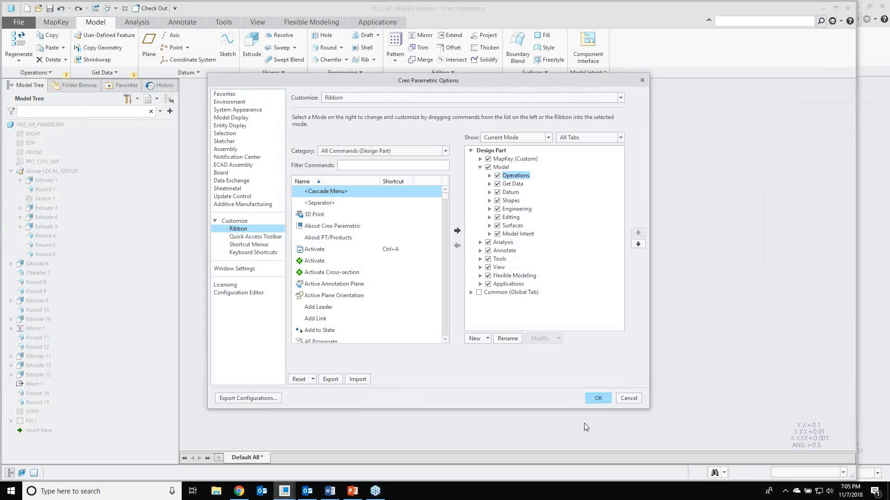
left_click(598, 400)
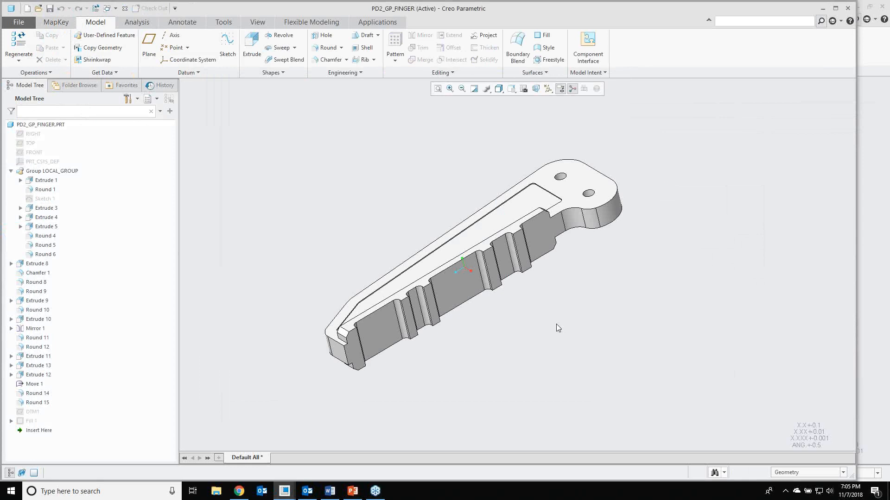
Collapse Group LOCAL_GROUP in the model tree and open hole_udf.prt from the UDF folder
left_click(11, 171)
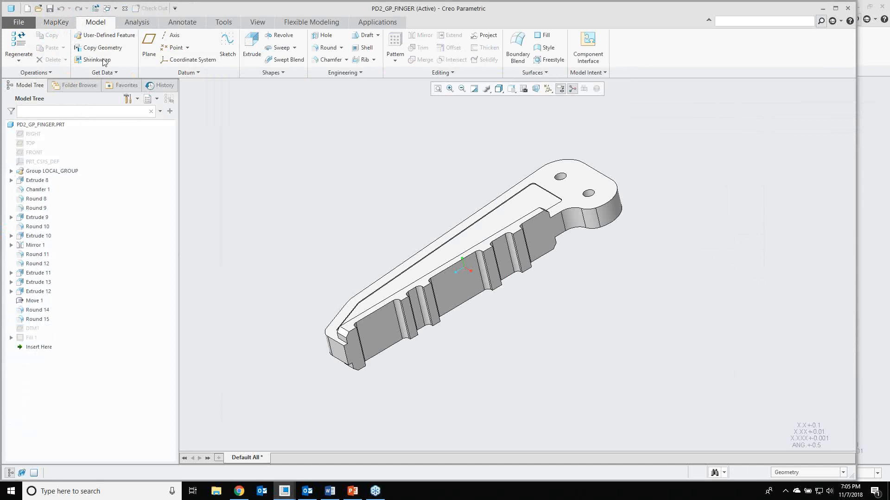
left_click(38, 8)
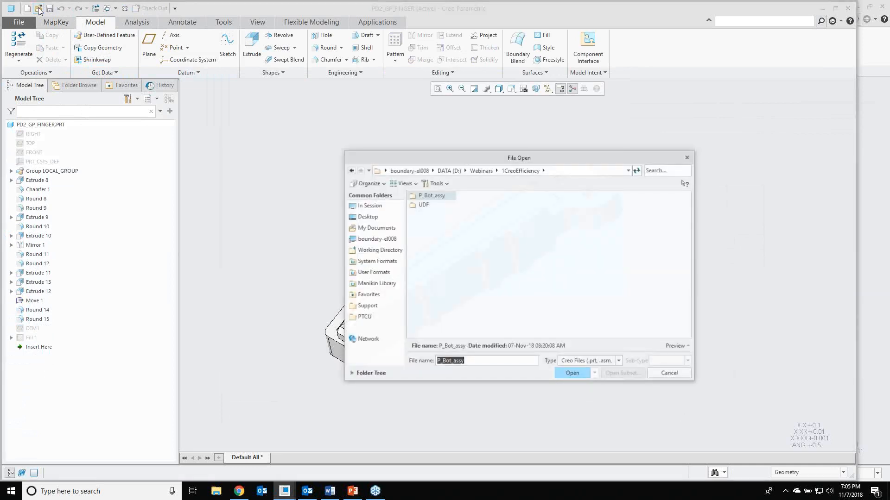
double_click(423, 204)
left_click(570, 373)
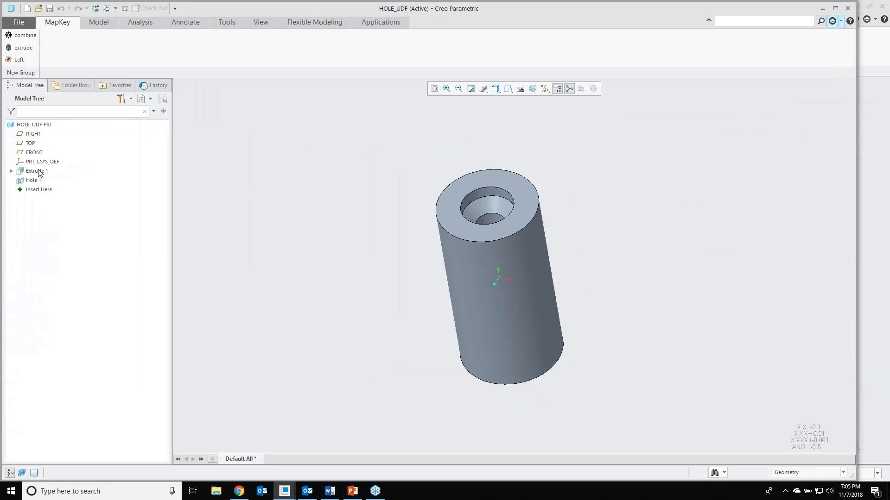
Examine the shape dimensions of Hole 1 in its feature definition, and cancel out of the definition
left_click(37, 171)
left_click(34, 180)
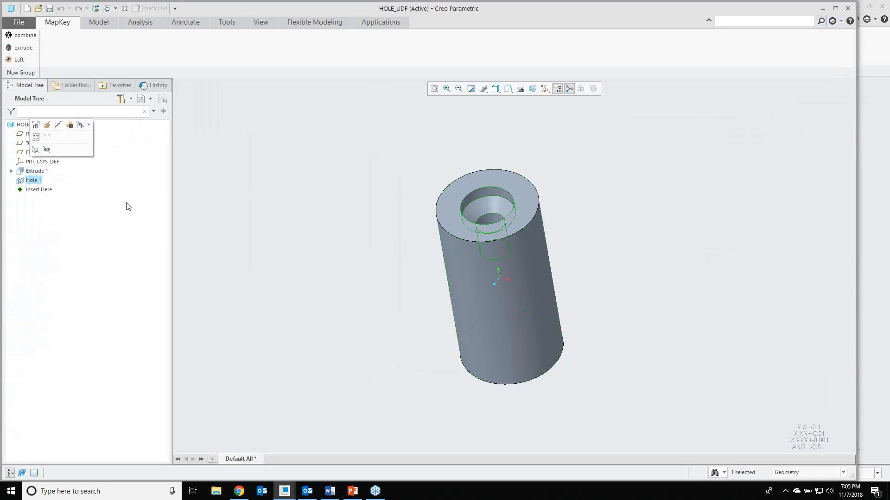
middle_click_drag(313, 212, 361, 227)
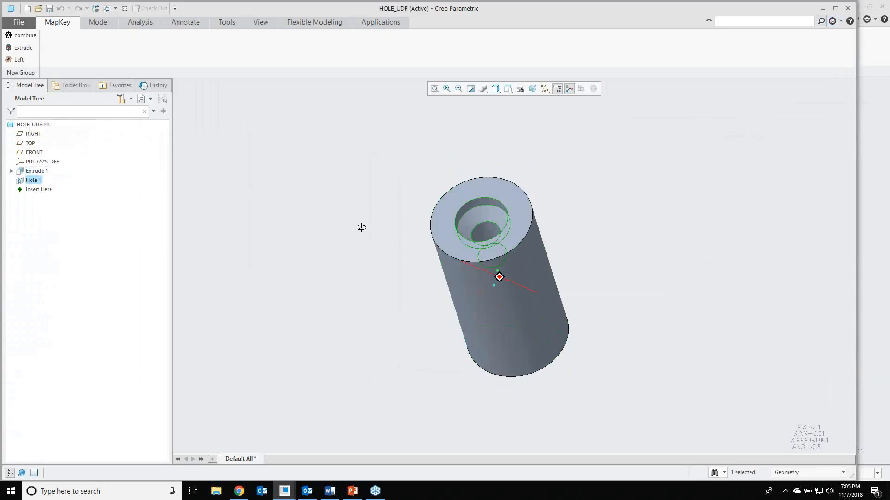
left_click(98, 23)
right_click(32, 180)
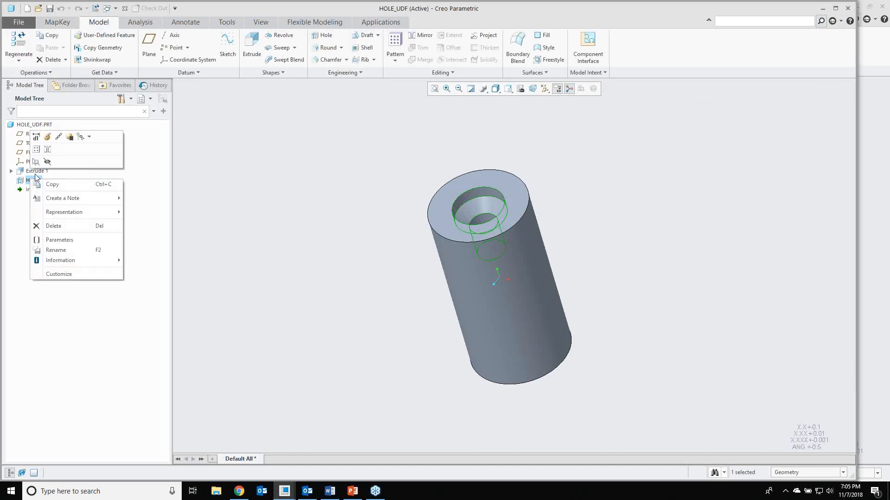
left_click(46, 137)
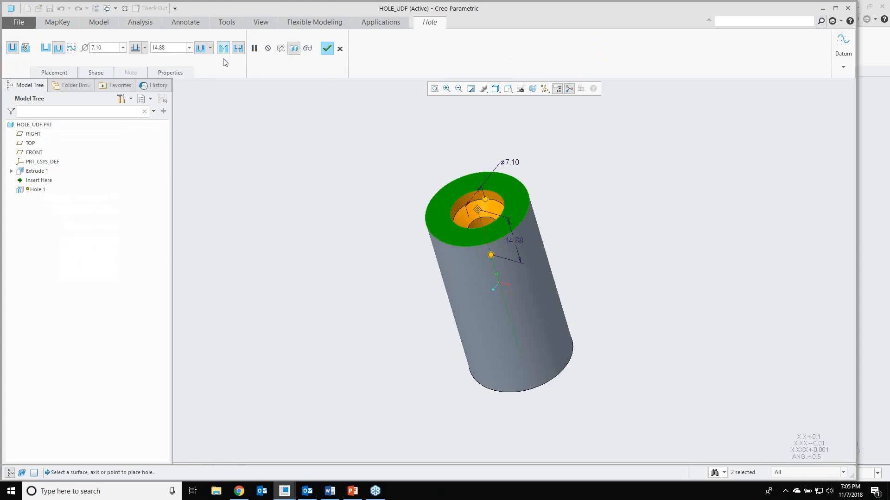
left_click(95, 73)
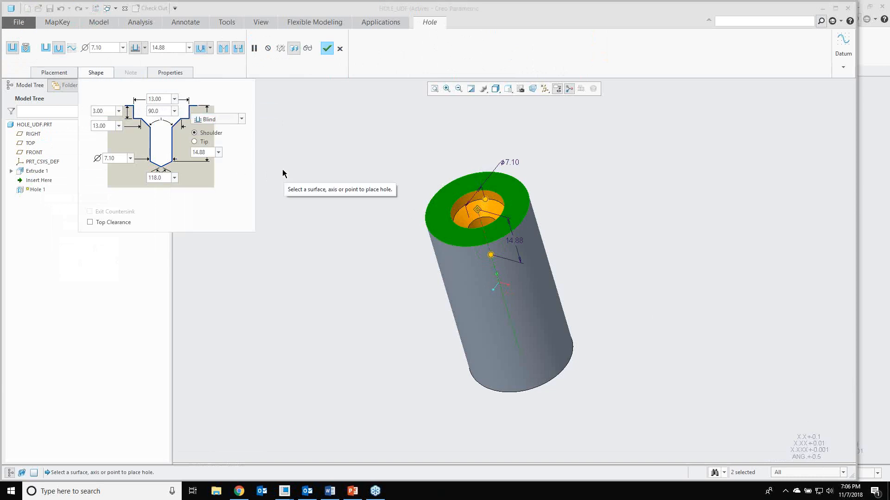
left_click(339, 48)
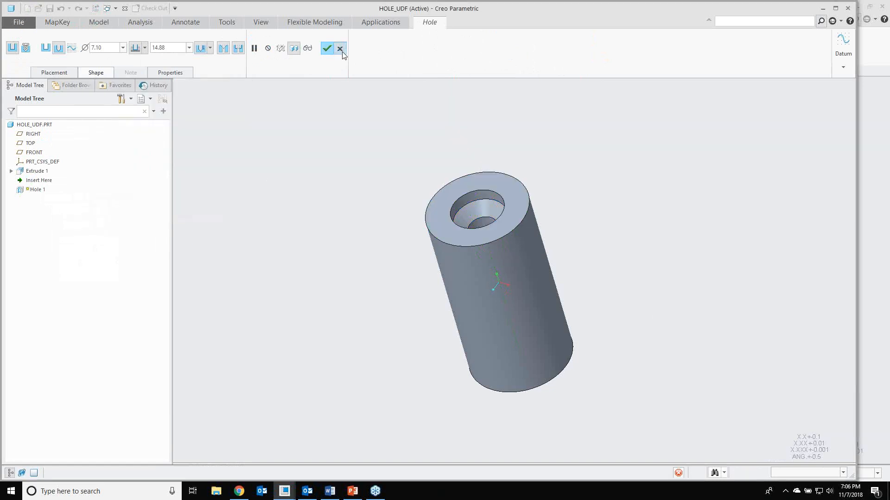
left_click(349, 151)
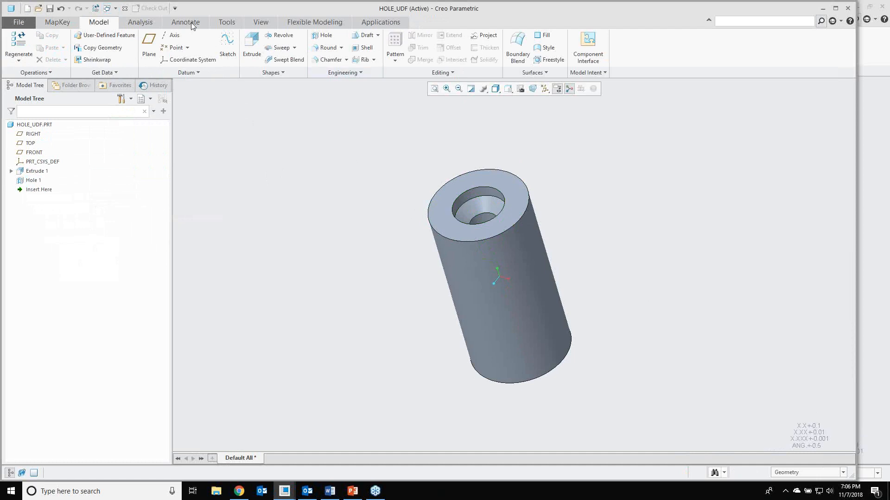
Create a subordinate user-defined feature called "name" in the UDF library
left_click(190, 22)
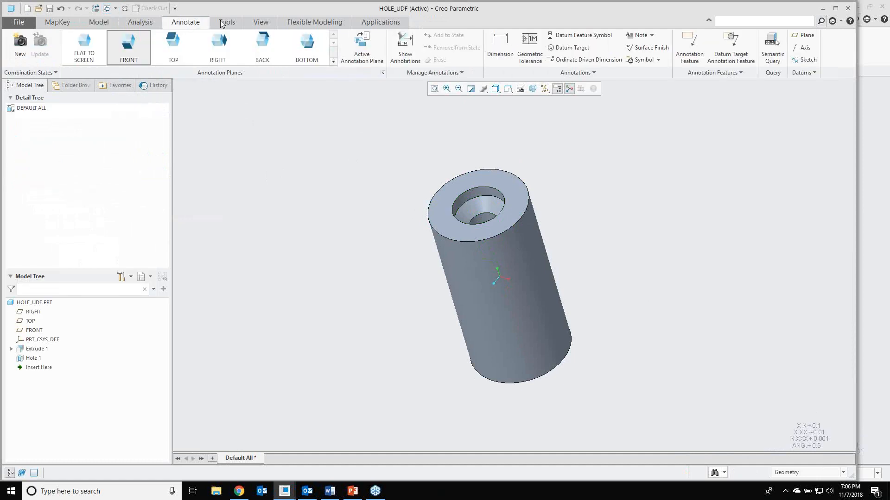
left_click(221, 22)
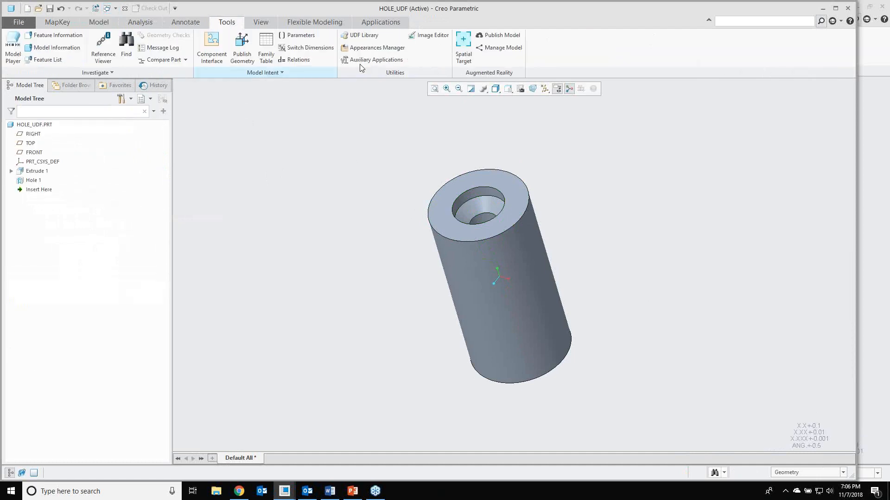
left_click(361, 36)
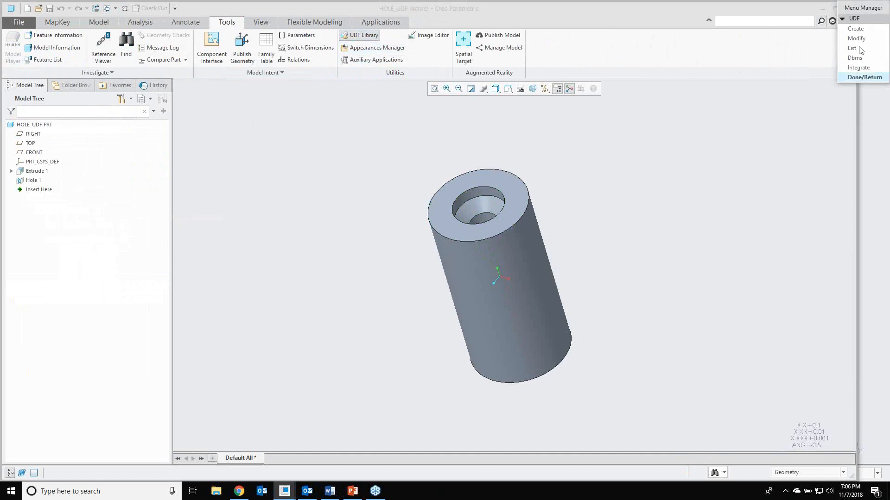
left_click(855, 29)
type("name")
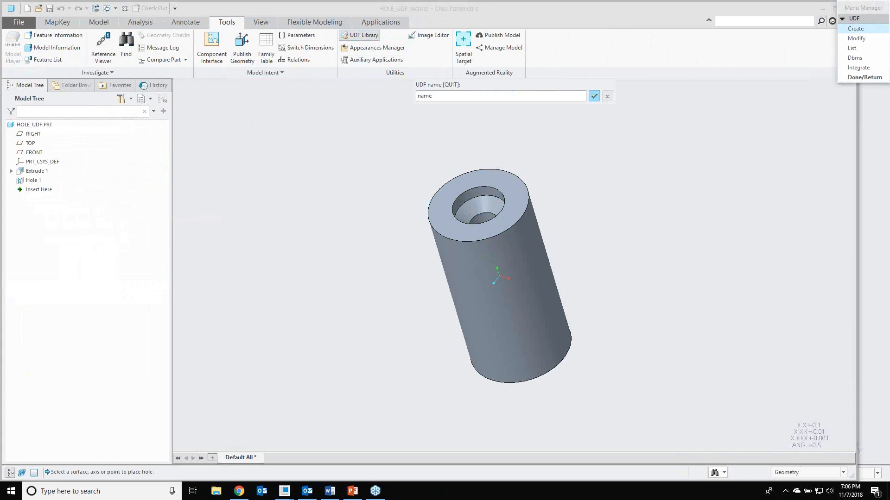
key("Return")
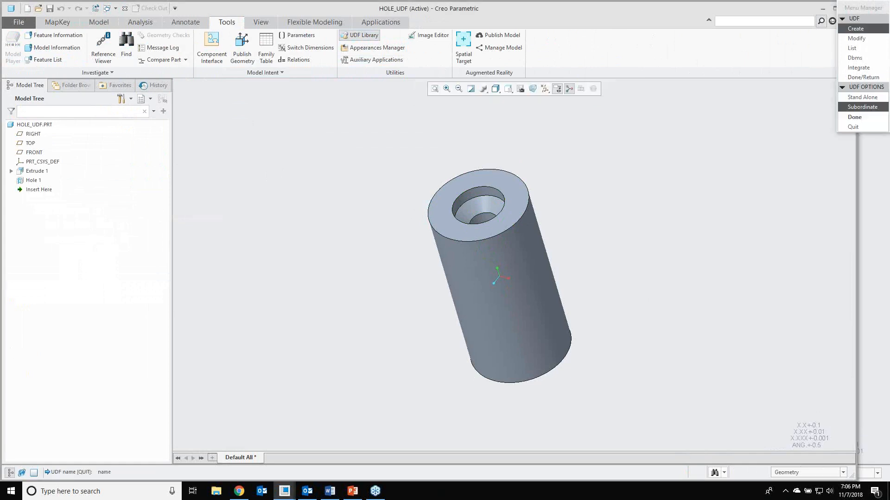
left_click(855, 117)
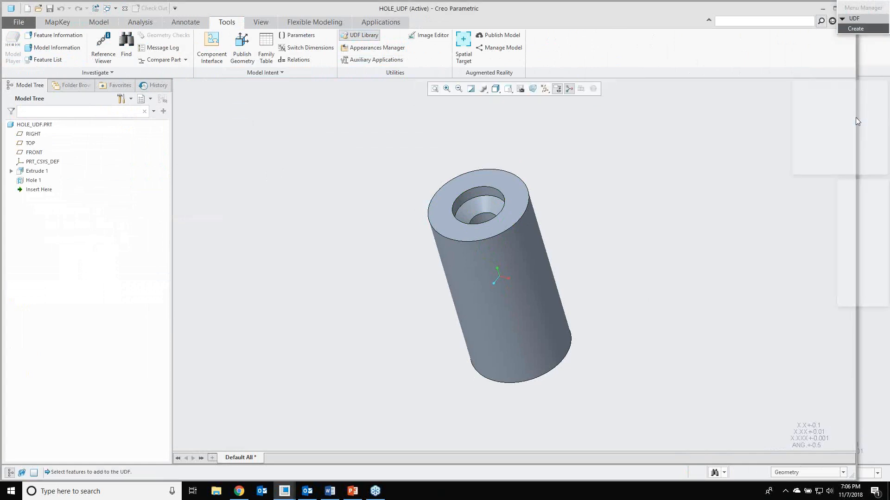
Add Hole 1 as the feature contained in the UDF and finish the feature selection
left_click(33, 180)
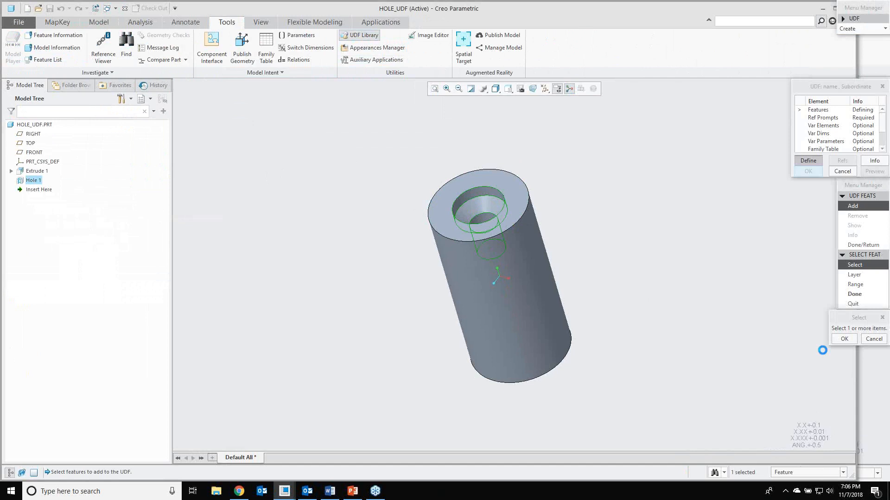
left_click(843, 339)
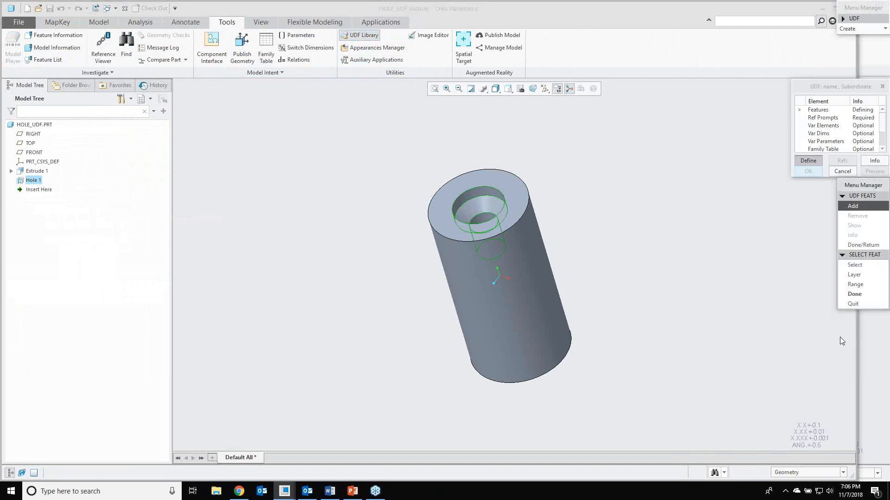
left_click(855, 294)
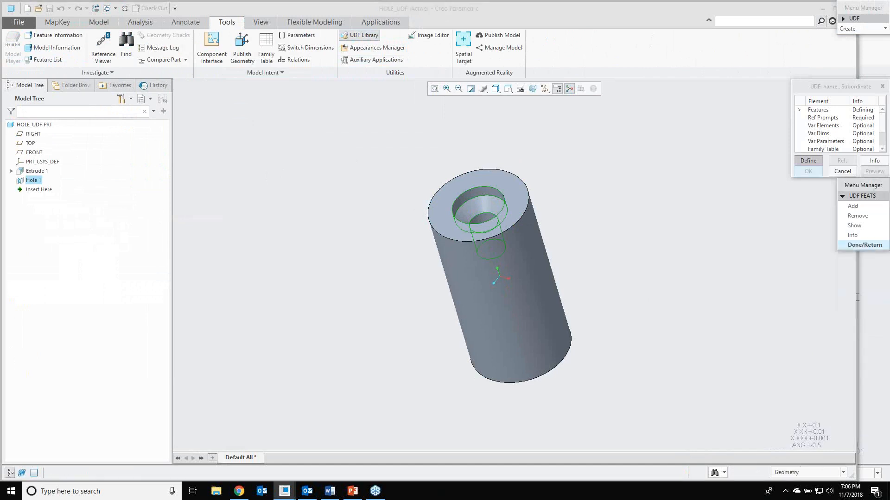
middle_click(857, 297)
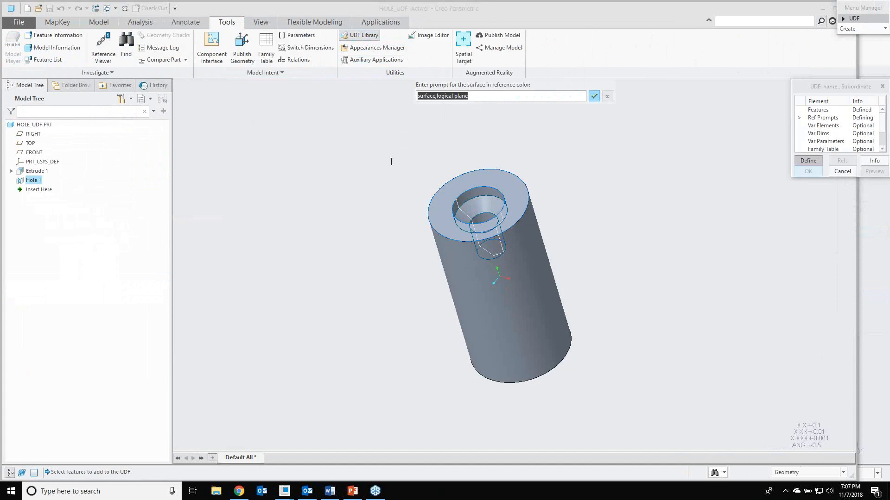
Accept the default prompts "surface,logical plane" and "axis,logical axis" for the references, and finish storing the UDF
left_click(595, 96)
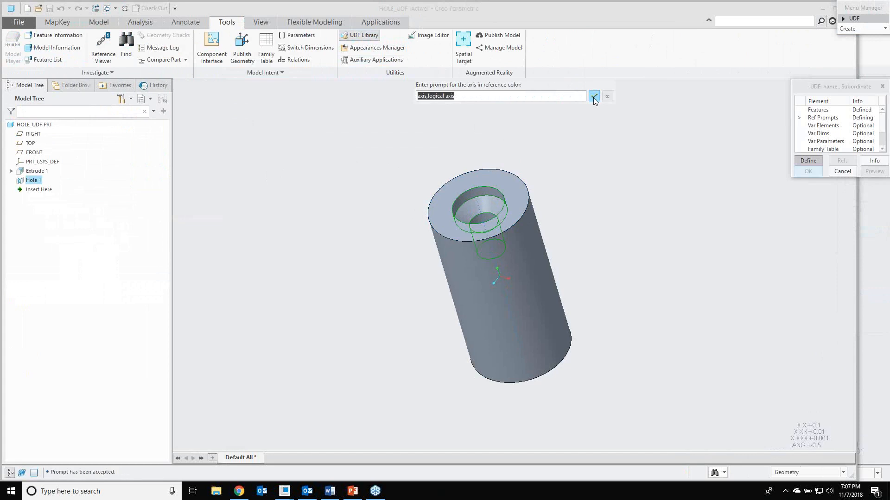
left_click(594, 97)
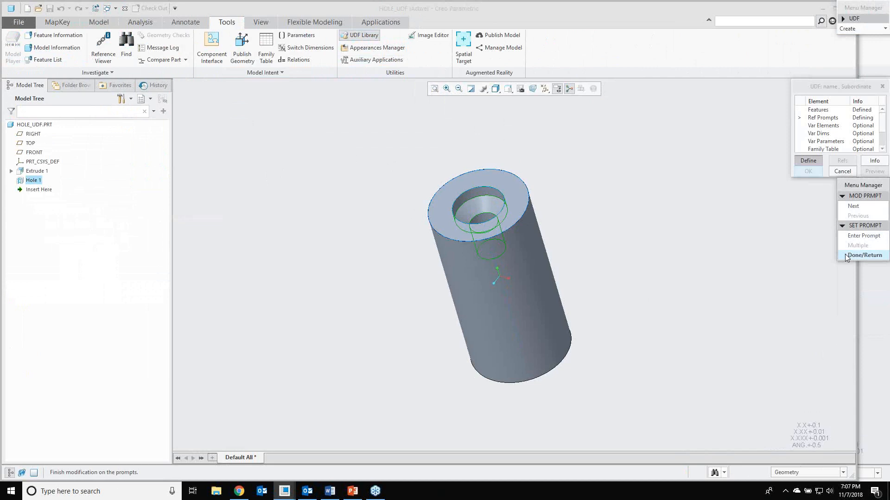
left_click(855, 258)
left_click(807, 171)
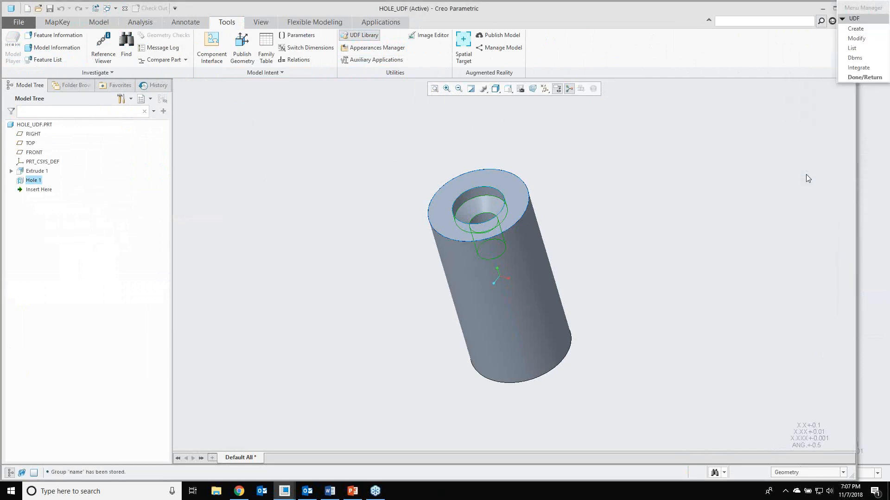
left_click(863, 77)
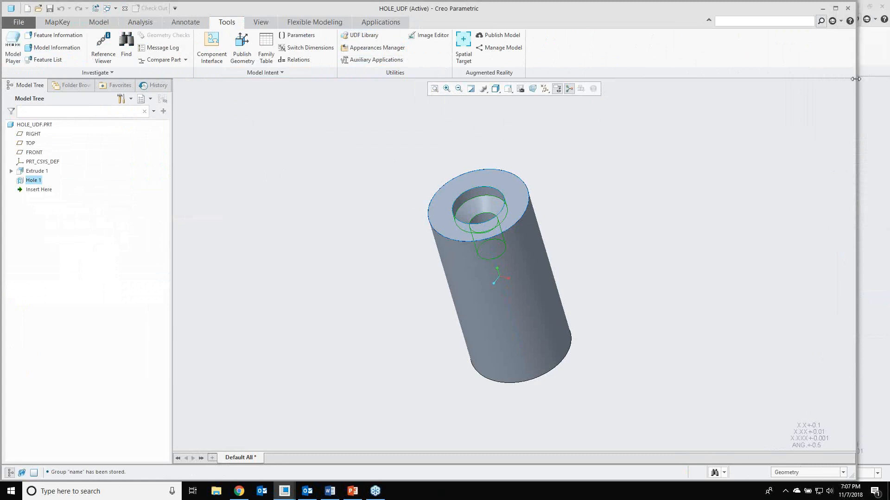
left_click(33, 180)
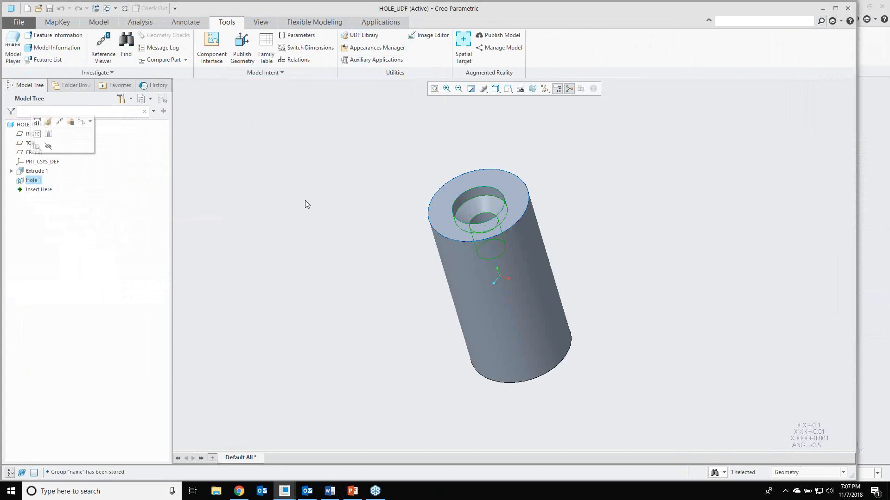
left_click(33, 173)
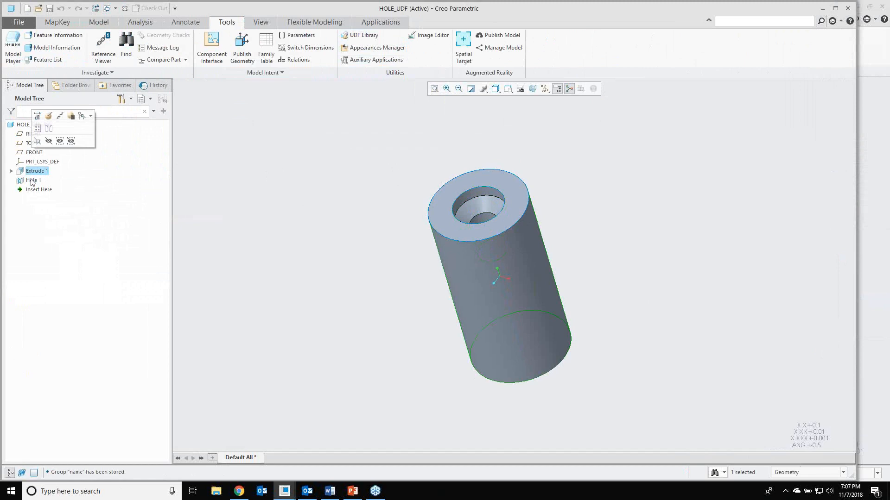
left_click(33, 180, "ctrl")
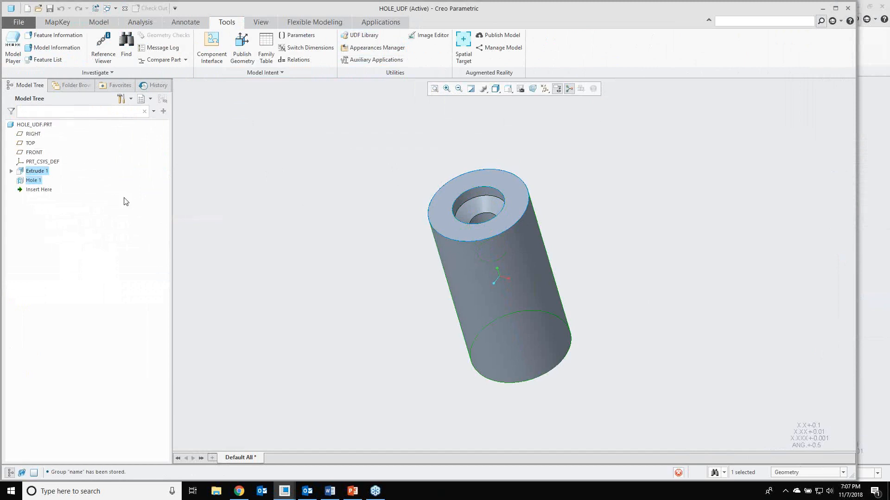
mouse_move(38, 174)
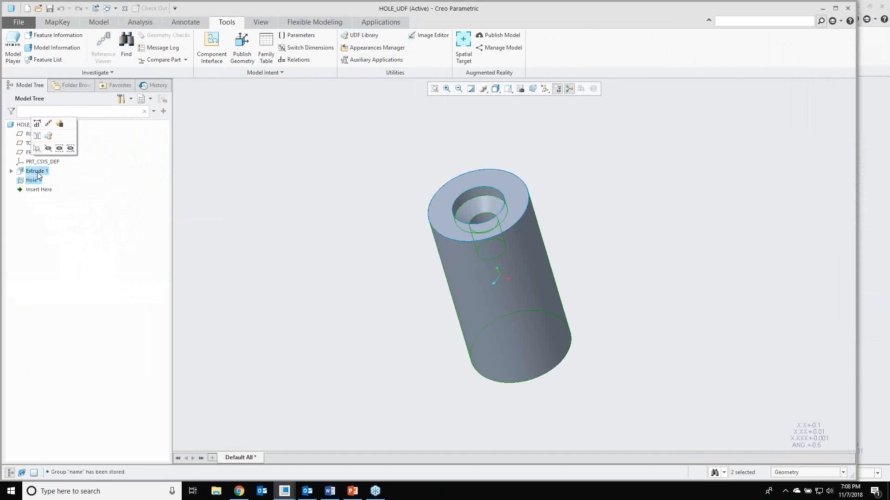
left_click(285, 273)
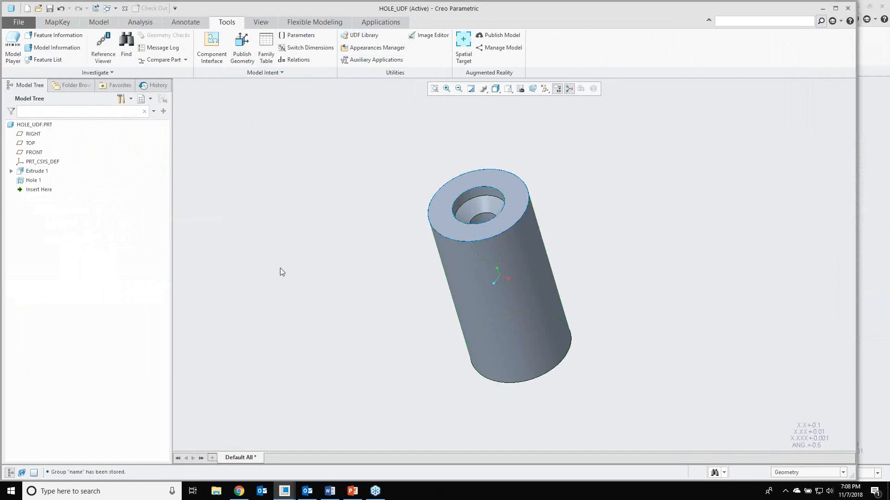
Create a new solid part called Plate from the mmns_part_solid template instead of the default template
left_click(27, 8)
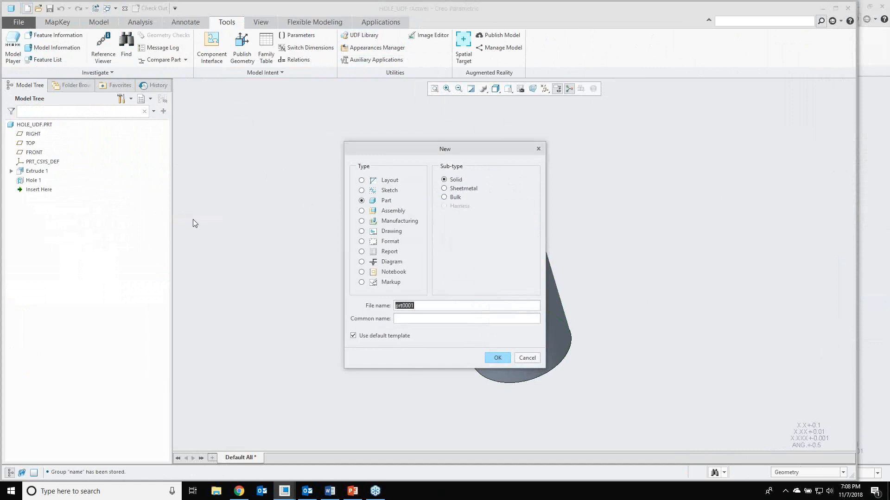
type("Plate")
left_click(354, 336)
left_click(490, 357)
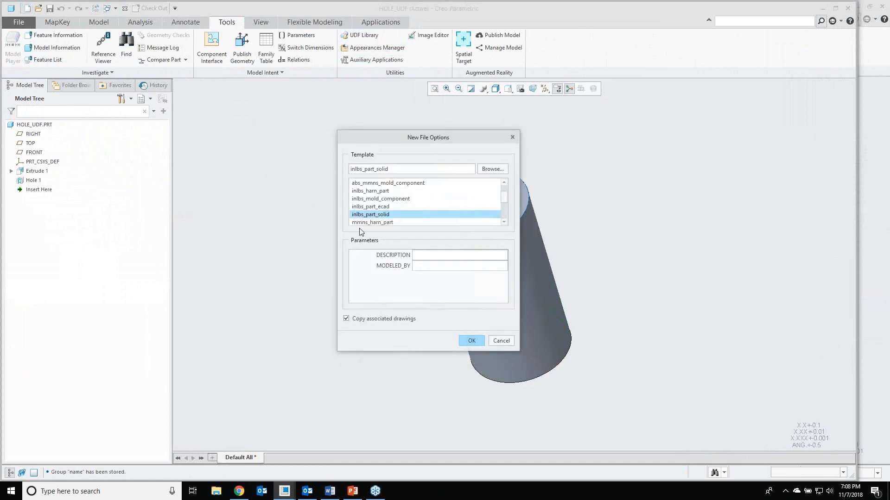
left_click(373, 222)
scroll(374, 216, "down", 1)
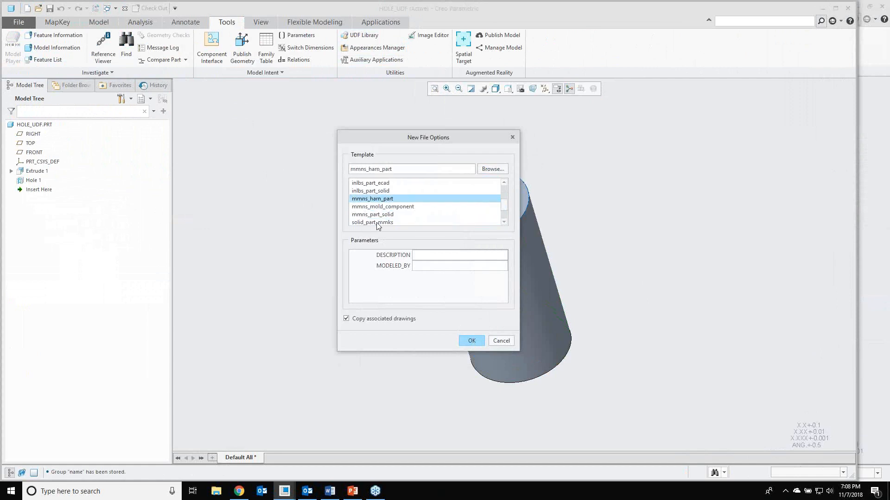
left_click(374, 215)
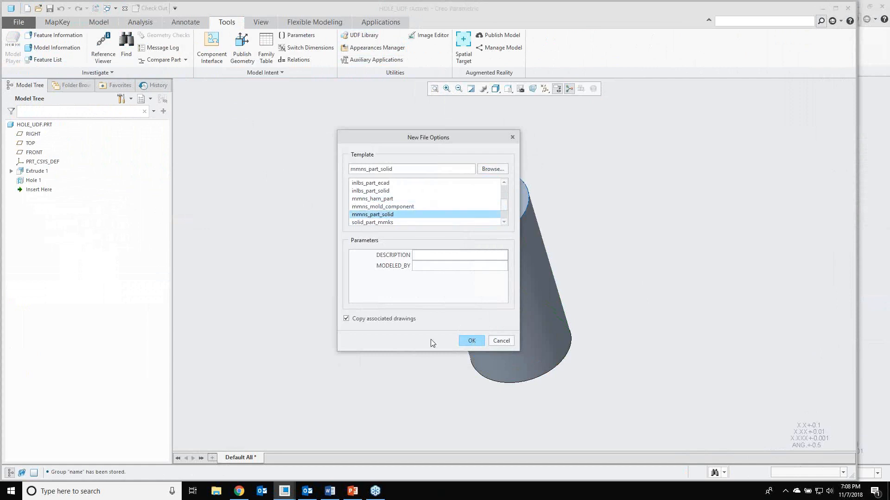
left_click(466, 343)
Start an extrusion on the TOP plane and sketch a center rectangle about 437 by 209 mm at the origin
left_click(98, 23)
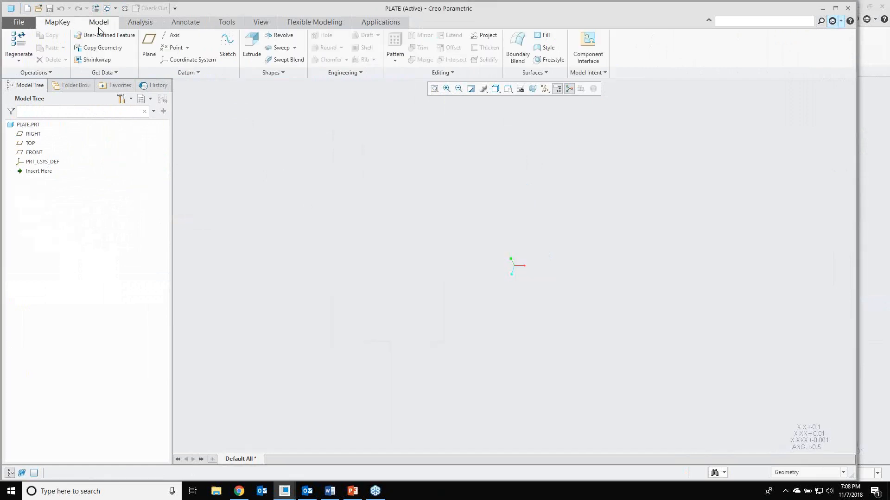
left_click(242, 65)
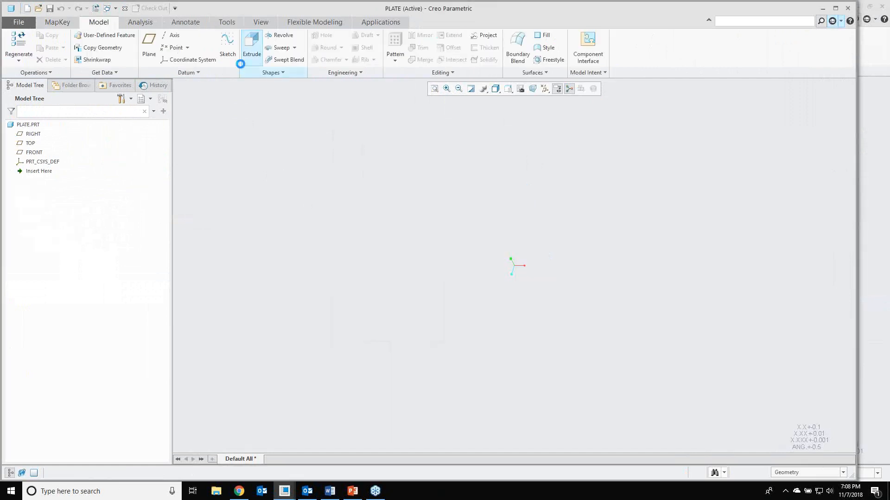
left_click(31, 143)
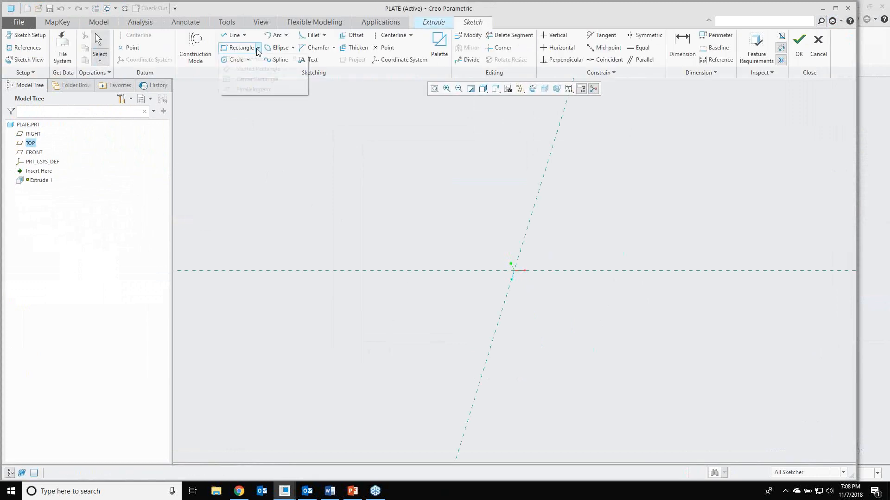
left_click(258, 48)
left_click(266, 80)
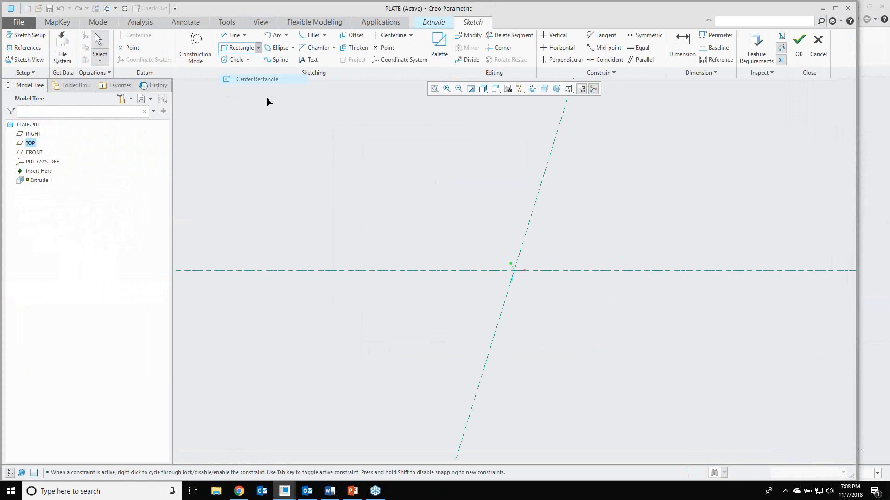
left_click(513, 270)
left_click(612, 235)
middle_click(611, 233)
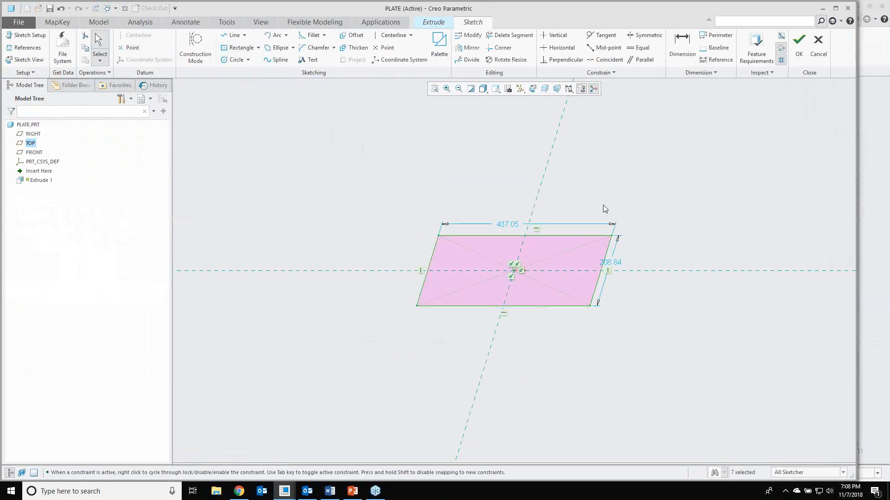
Set the rectangle's horizontal dimension to 50 mm and its other dimension to 100 mm, and finish the sketch
double_click(506, 224)
type("50")
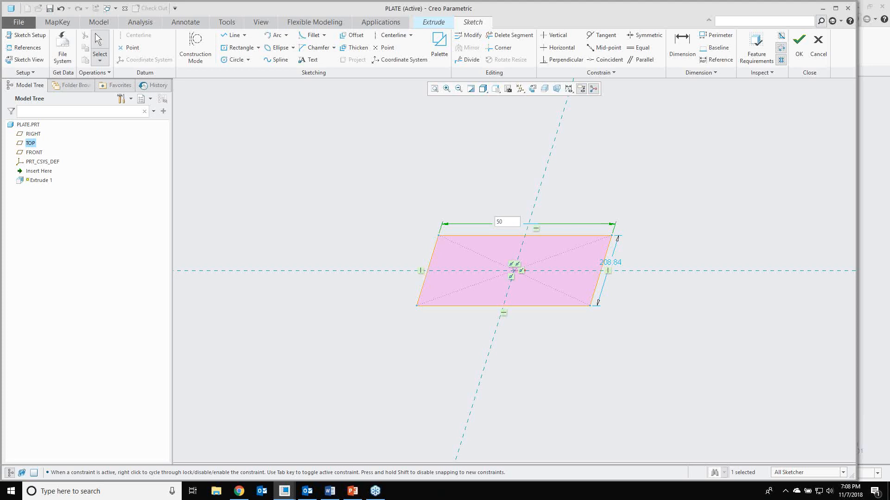
key("Return")
double_click(538, 262)
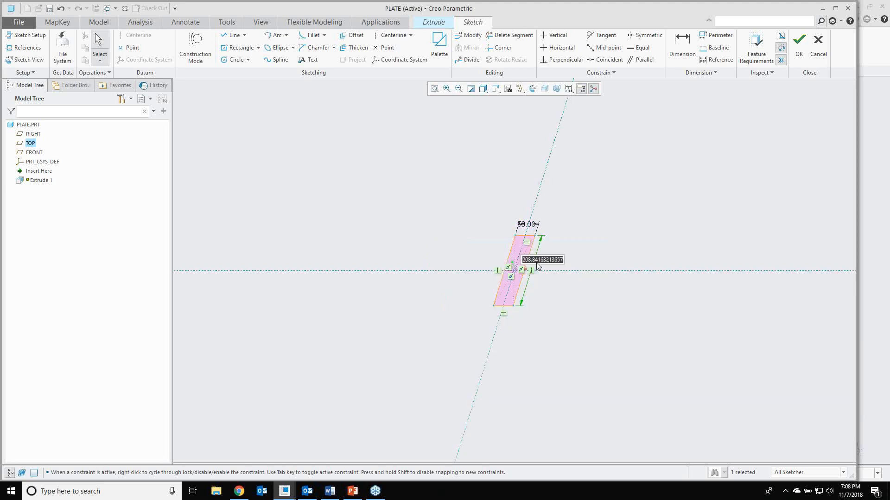
key("BackSpace")
type("100")
key("Return")
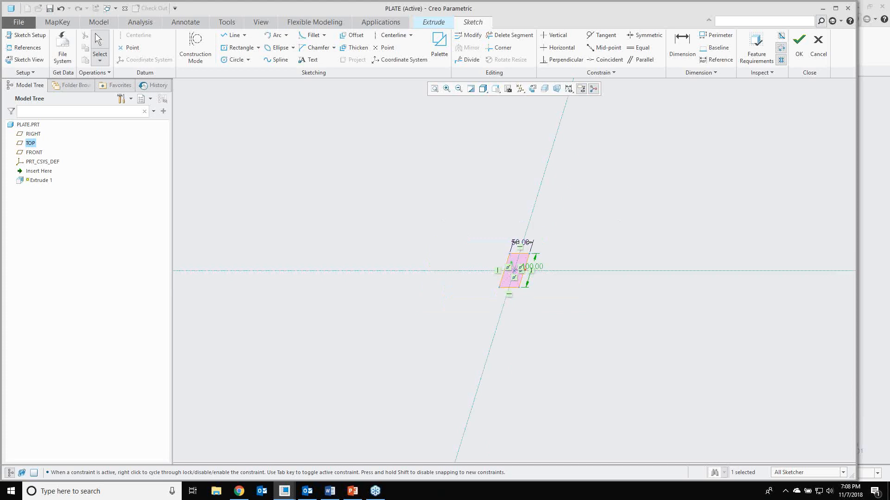
left_click(795, 52)
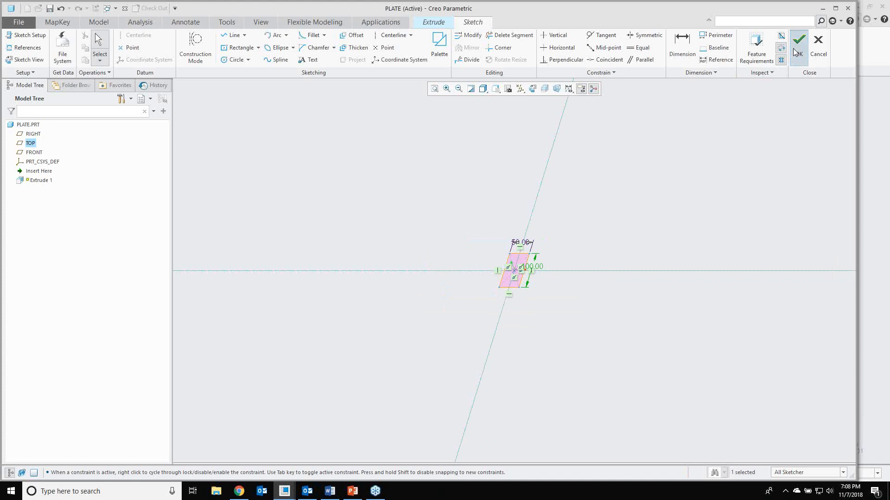
Extrude the rectangle to a depth of 10 mm and show the plate in the default orientation
type("1")
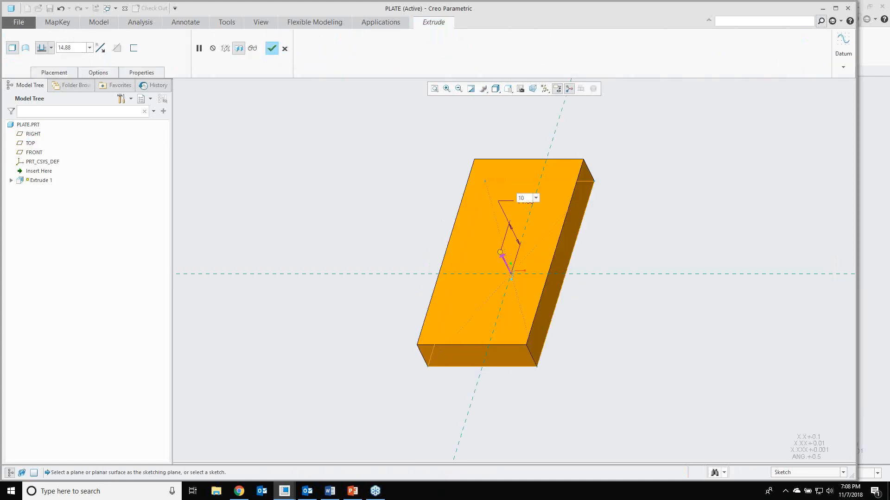
type("0")
key("Return")
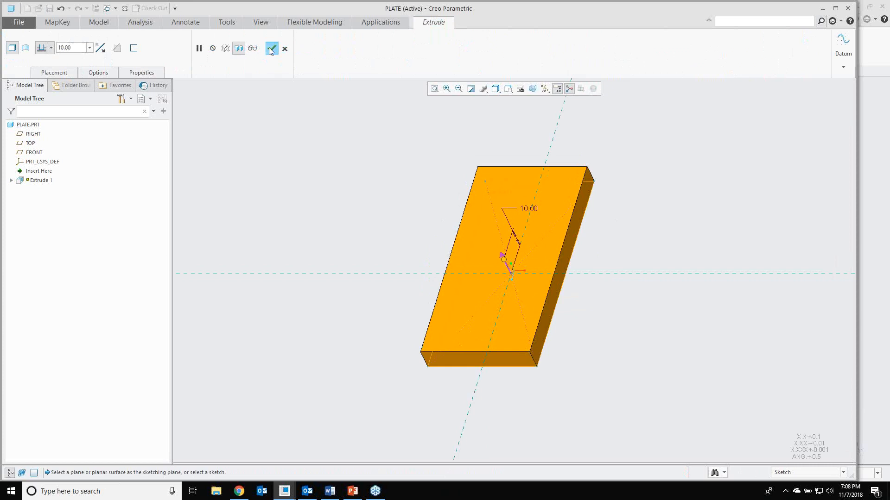
left_click(271, 49)
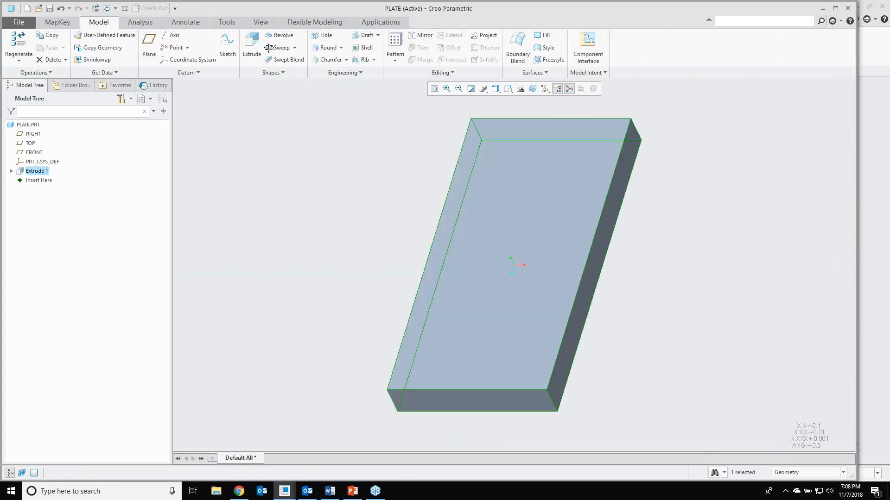
key("ctrl+d")
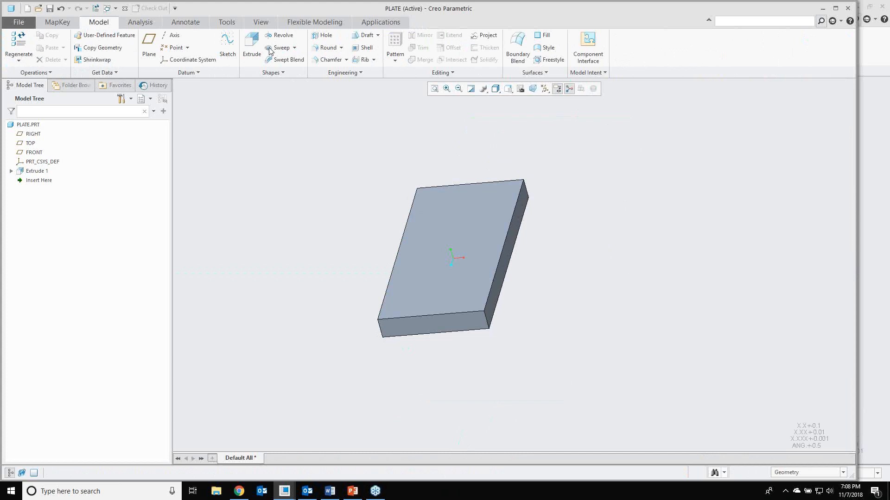
Start a datum axis normal to the plate's large upper face, with two adjacent edges at one corner as offset references
left_click(171, 36)
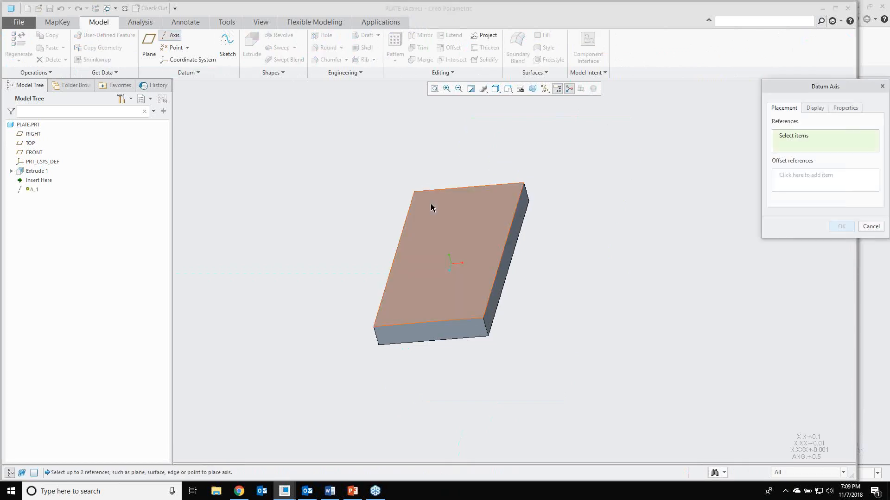
left_click(430, 204)
left_click_drag(439, 185, 436, 189)
scroll(410, 197, "down", 1)
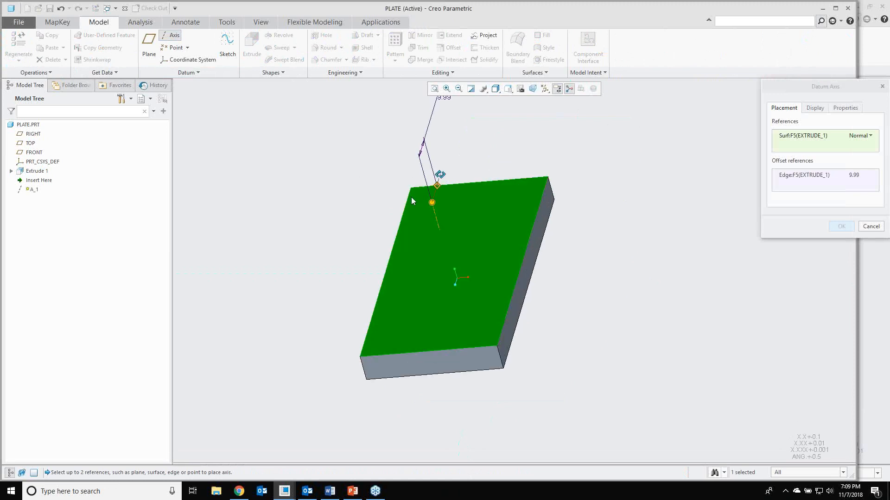
left_click(410, 197)
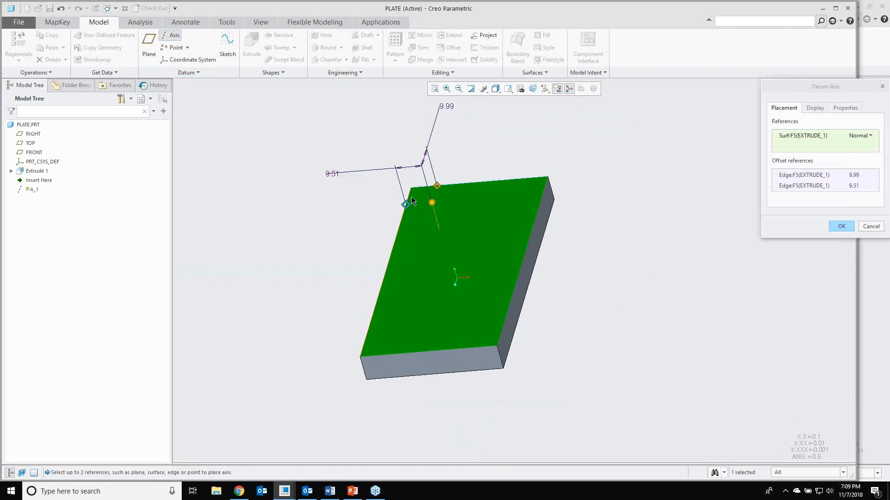
Set both edge offsets of the datum axis to 15 mm and create the axis
double_click(446, 108)
type("15")
key("Return")
double_click(330, 179)
type("1")
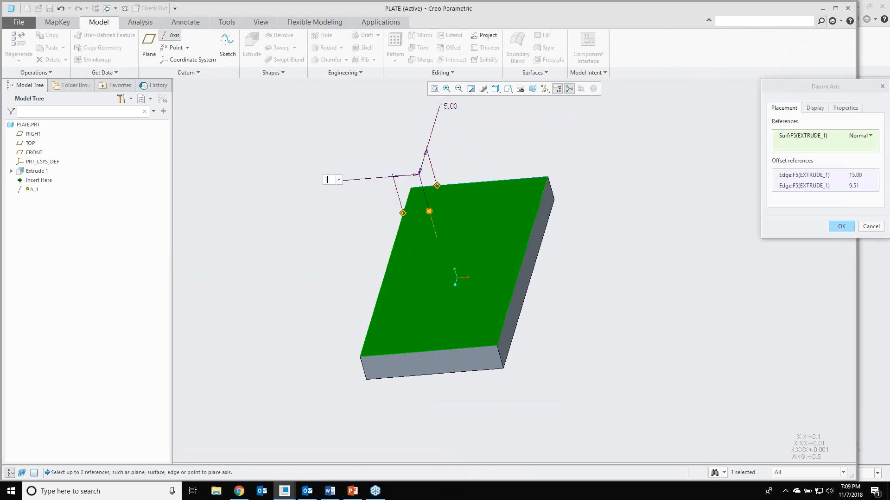
key("Return")
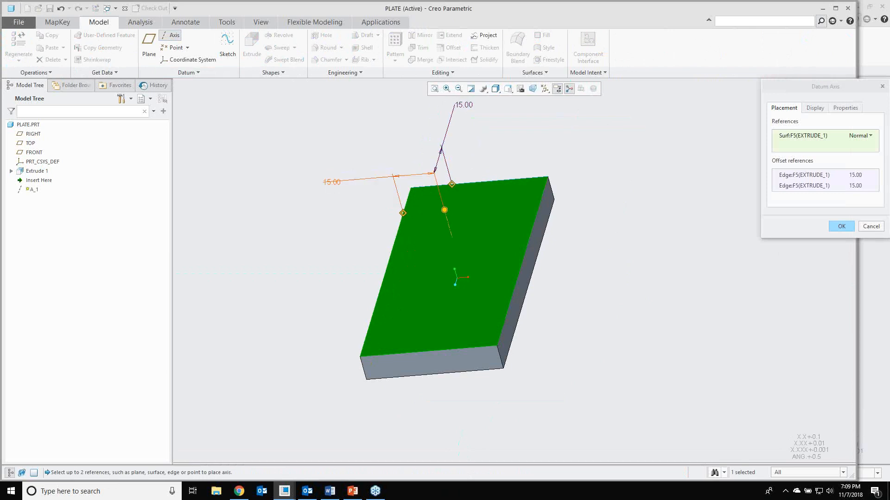
middle_click(677, 247)
Turn on the display of datum axes in the plate model
left_click(545, 89)
left_click(558, 113)
middle_click_drag(596, 198, 460, 182)
left_click(460, 182)
scroll(456, 191, "down", 2)
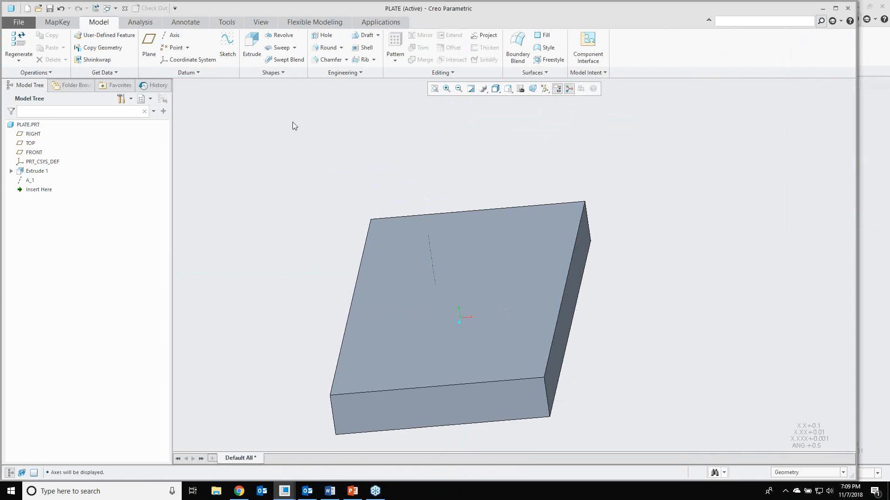
Insert the user-defined feature c_sunk_hole.gph from the working directory's UDF folder, using advanced reference configuration
left_click(97, 39)
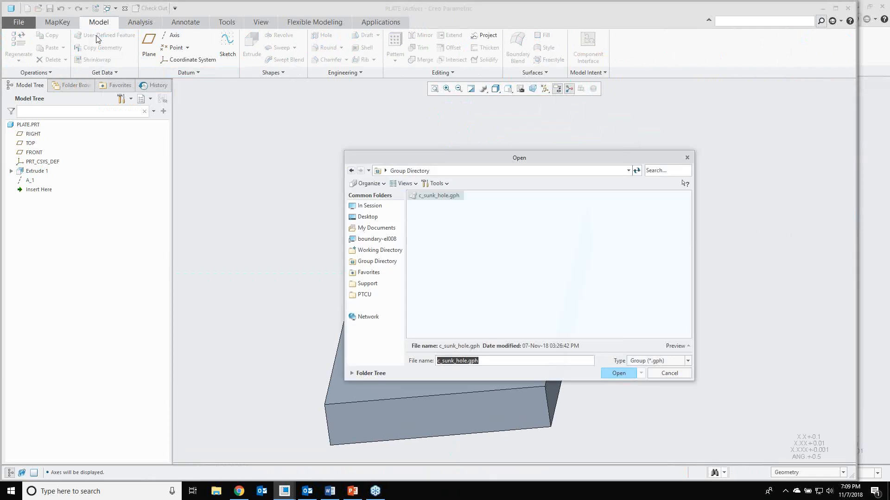
left_click(378, 251)
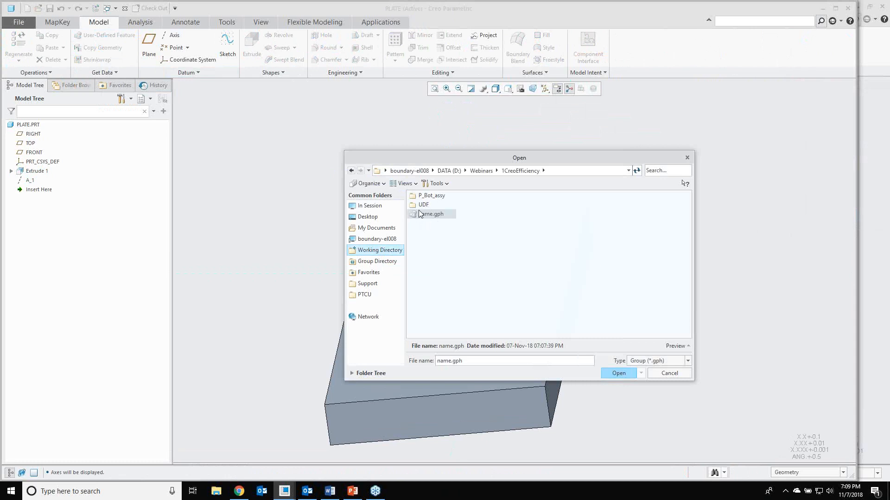
double_click(423, 205)
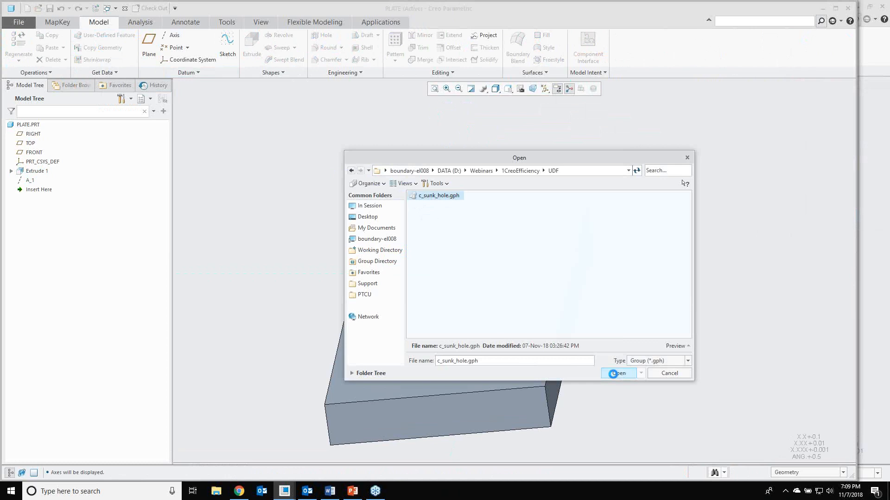
left_click(613, 373)
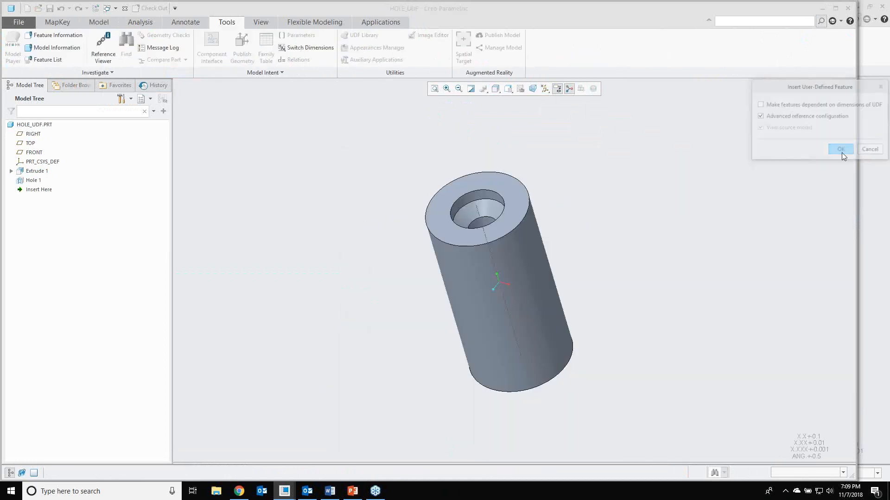
left_click(870, 329)
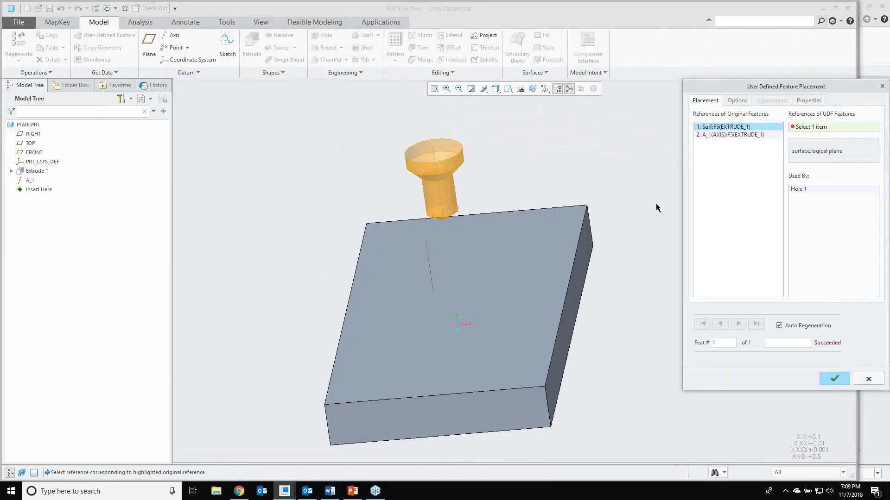
Place the countersunk hole using the plate's large upper face and axis A_1 as references, and accept the placement
left_click(714, 124)
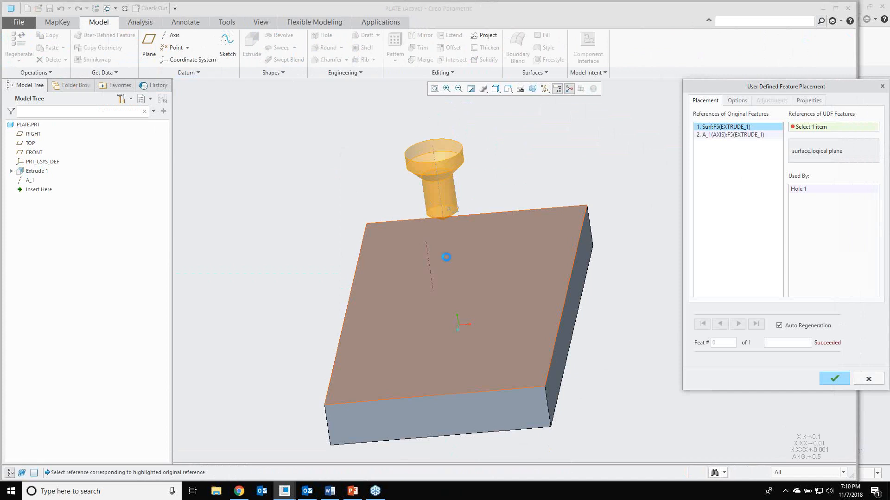
left_click(446, 257)
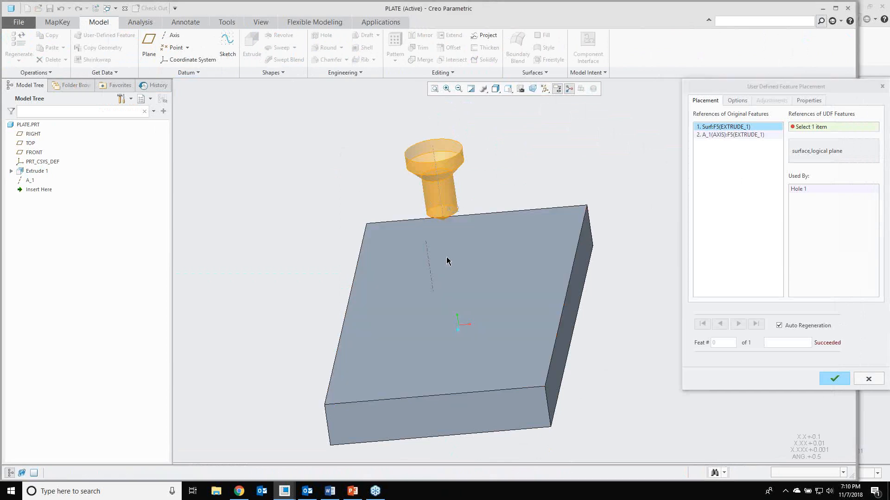
left_click(447, 261)
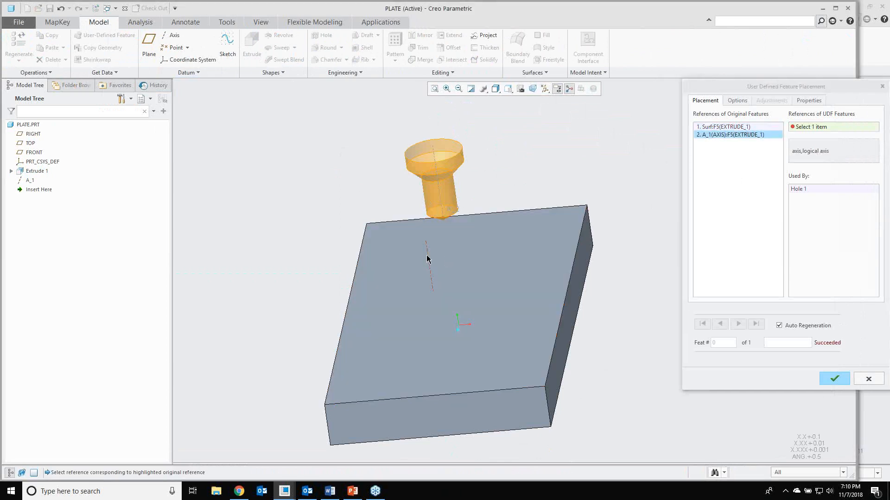
left_click(426, 255)
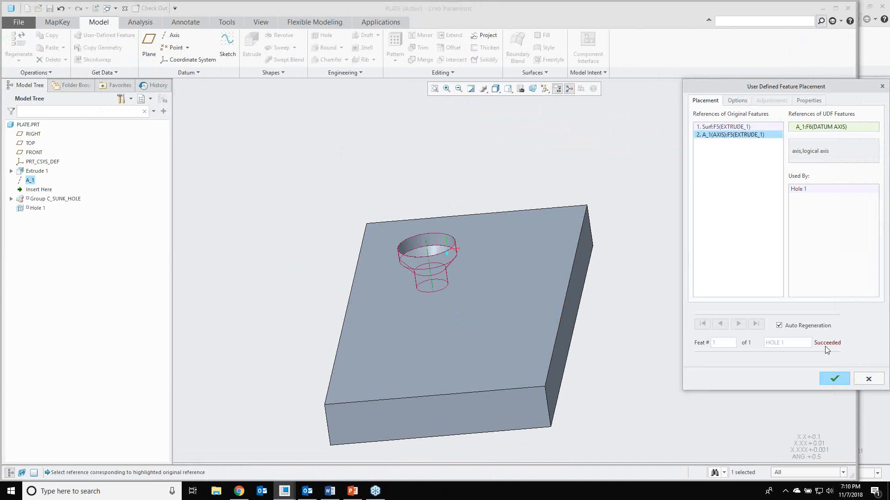
left_click(833, 378)
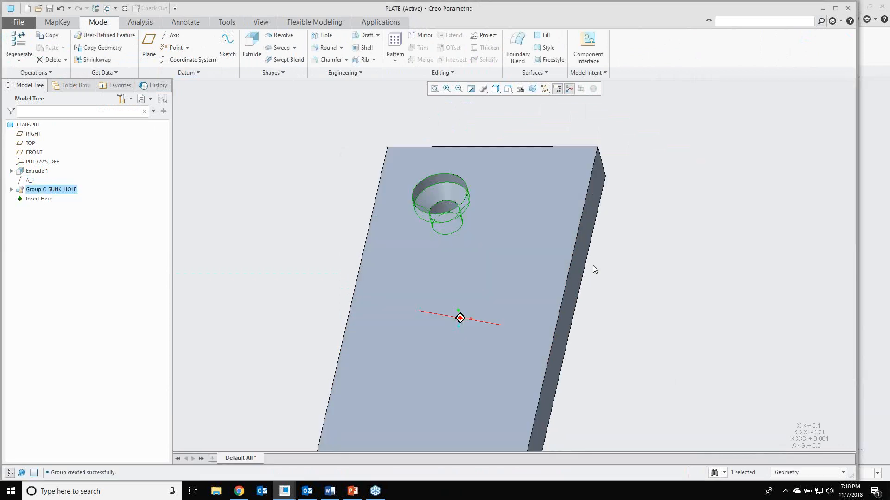
scroll(441, 183, "down", 2)
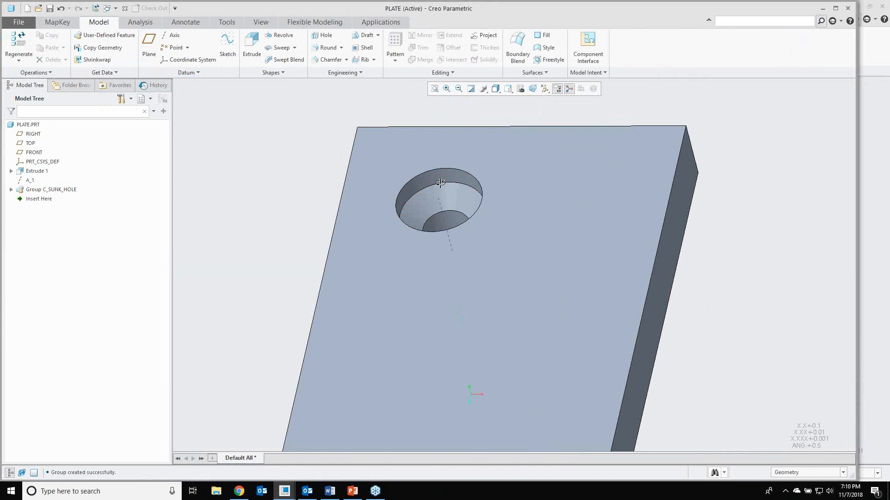
middle_click_drag(440, 183, 435, 166)
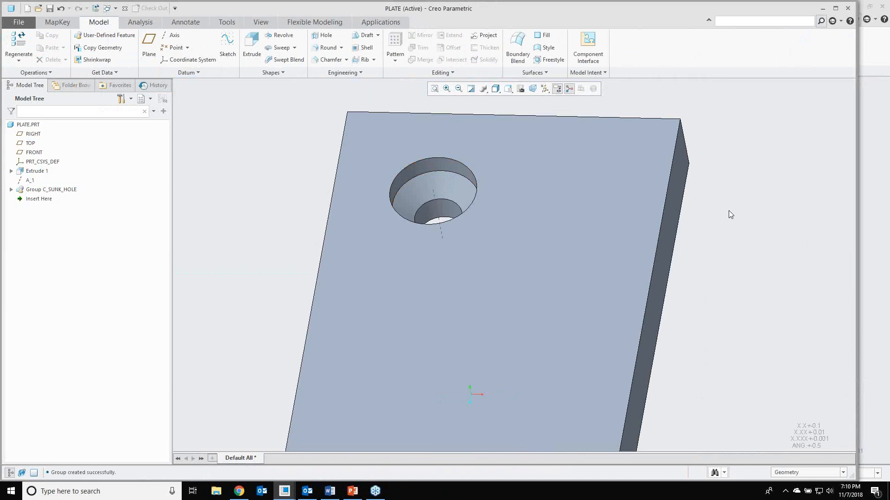
Switch to the PBOT.ASM window and collapse PD2_ARM_ASSY.ASM in the model tree
left_click(407, 138)
left_click(276, 148)
left_click(115, 9)
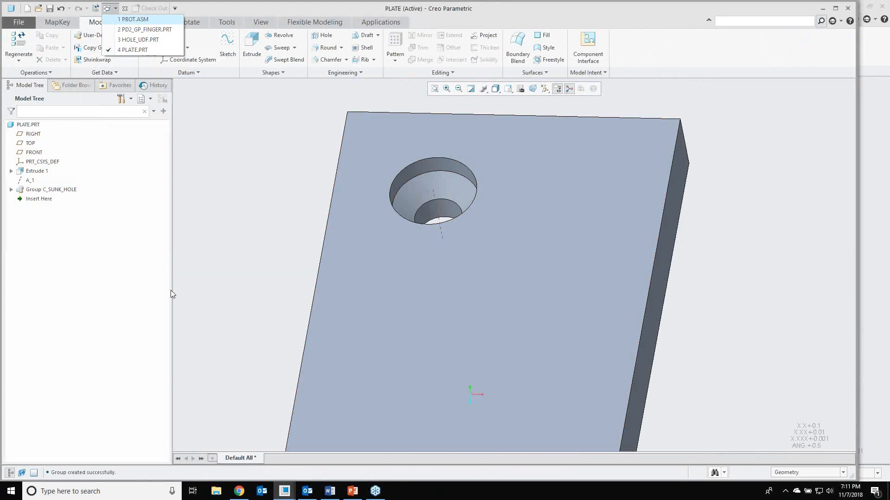
left_click(133, 19)
left_click(10, 234)
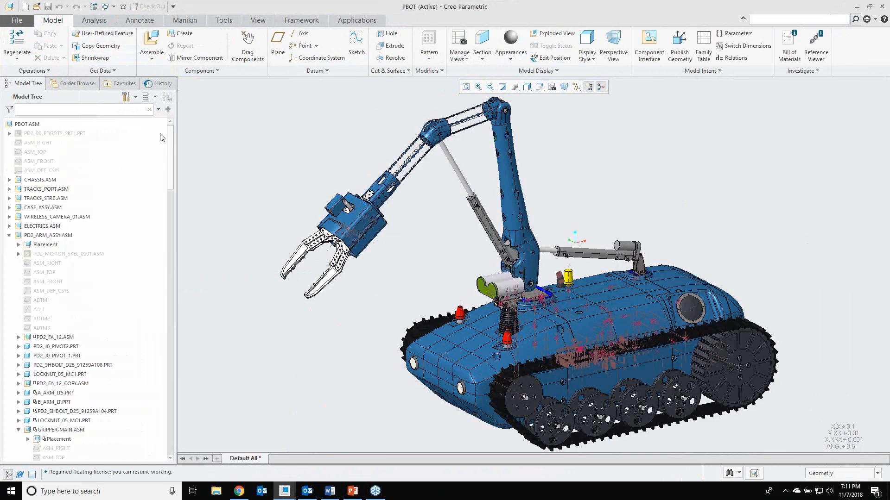
left_click(11, 235)
Search the model tree for "sk" and look through the predefined queries, including the additional ones, before clearing the search
left_click(29, 106)
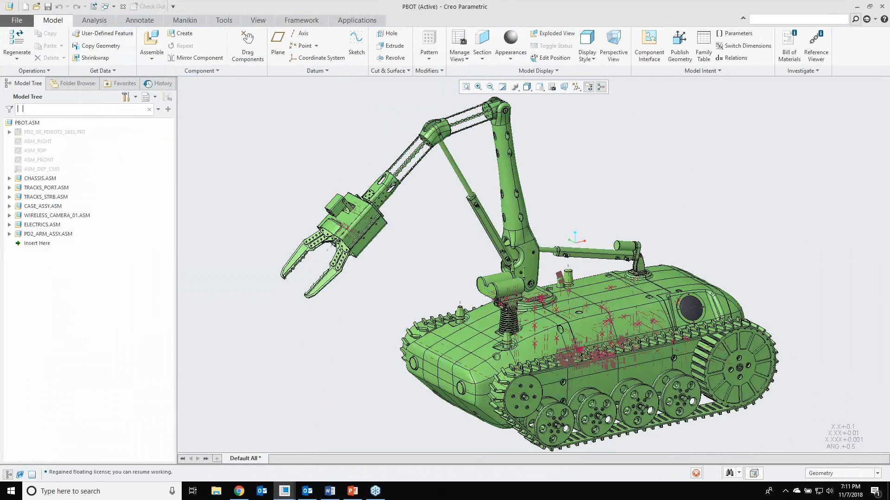
type("sk")
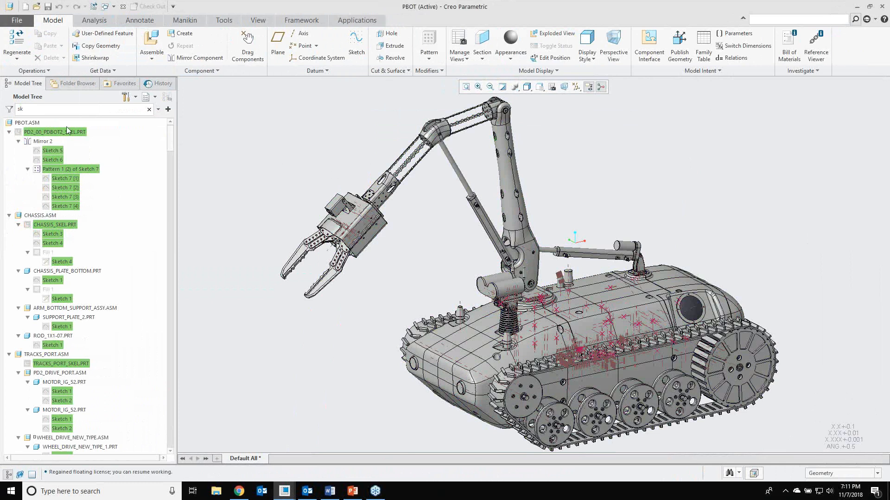
left_click(159, 110)
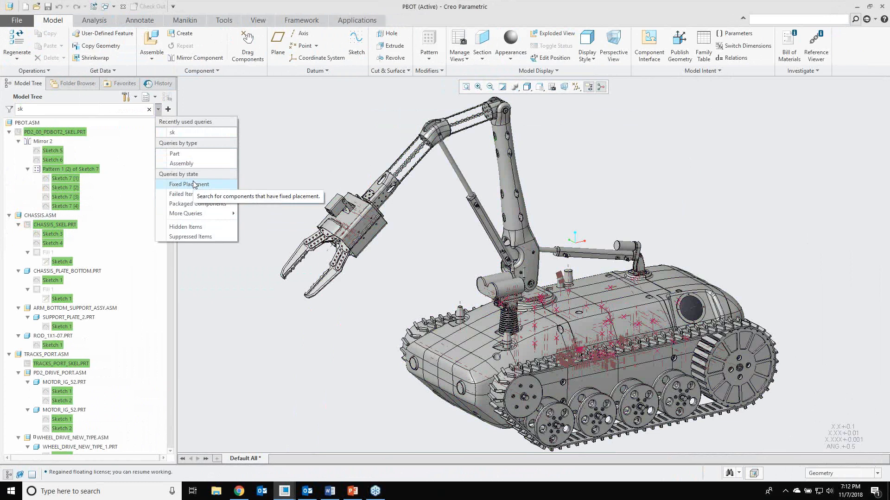
left_click(183, 215)
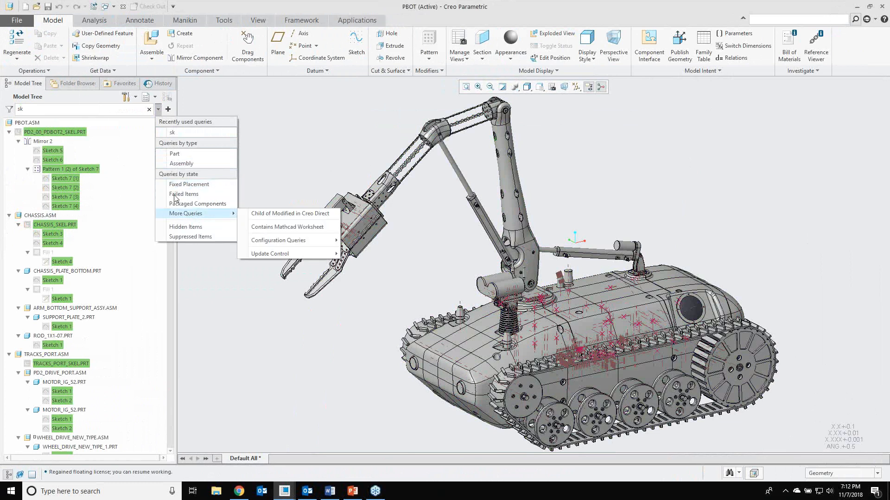
left_click(149, 109)
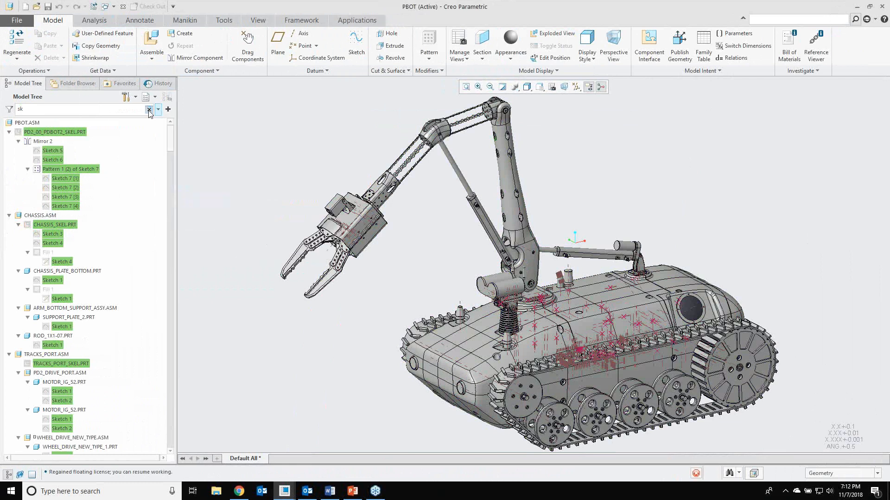
left_click(148, 110)
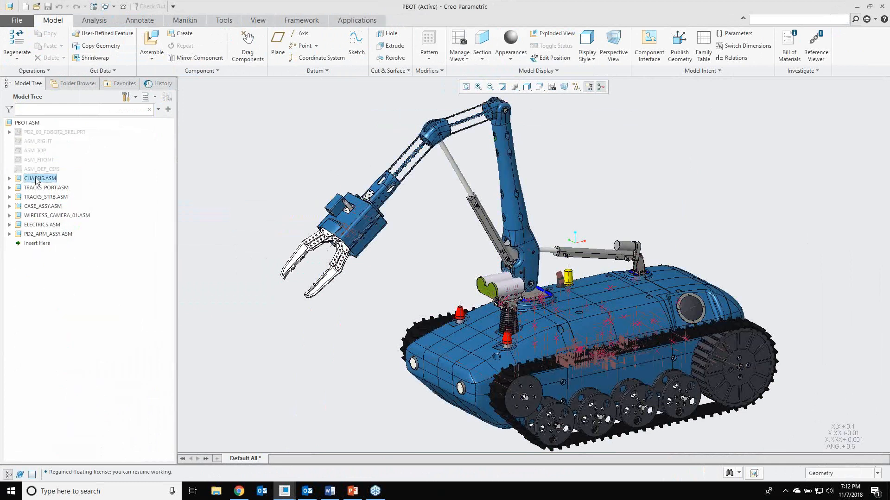
Open CHASSIS.ASM from the PBOT assembly in its own window and widen its model tree
left_click(37, 179)
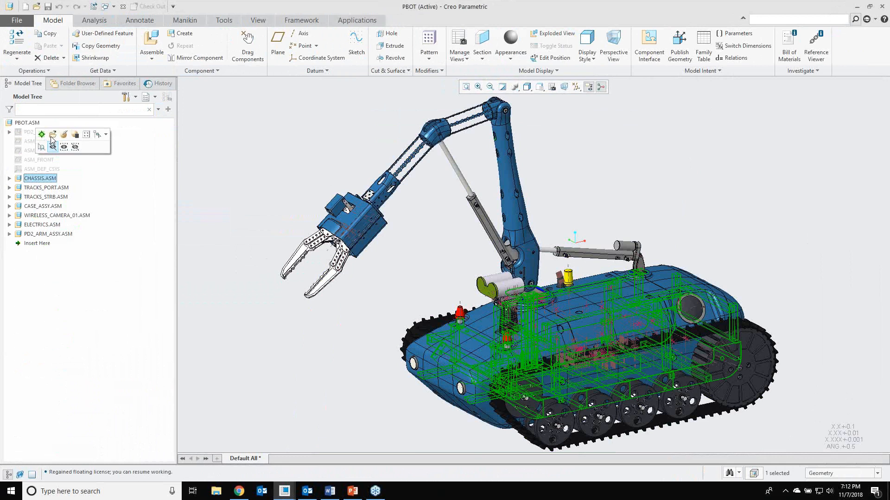
left_click(52, 137)
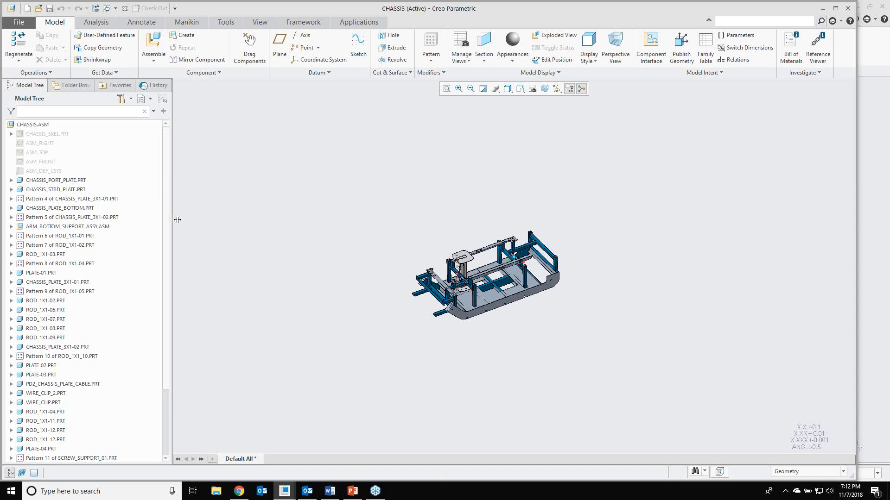
left_click_drag(178, 219, 194, 222)
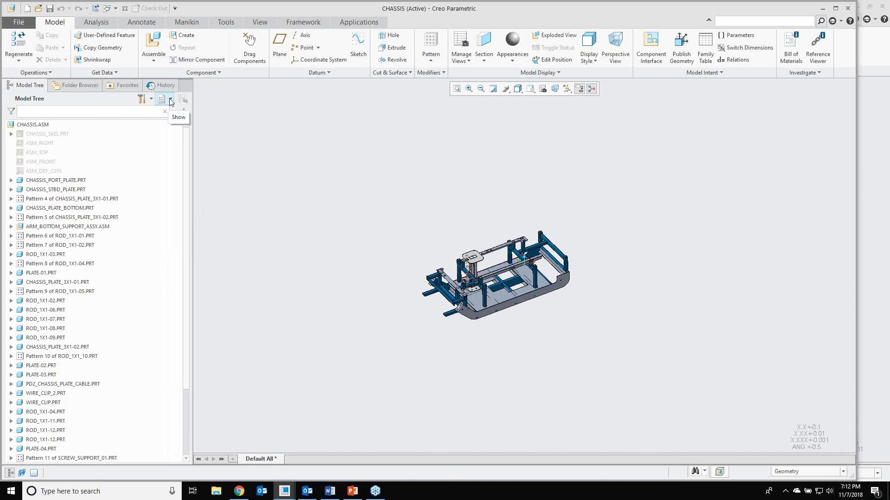
Add the model parameters PTC_MATERIAL_NAME and MODELED_BY as model tree columns, and widen the tree and its name column
left_click(152, 99)
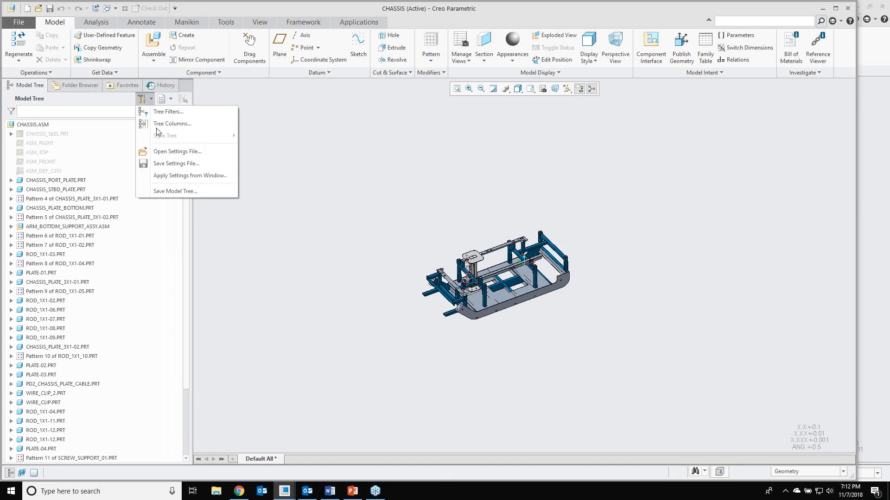
left_click(169, 124)
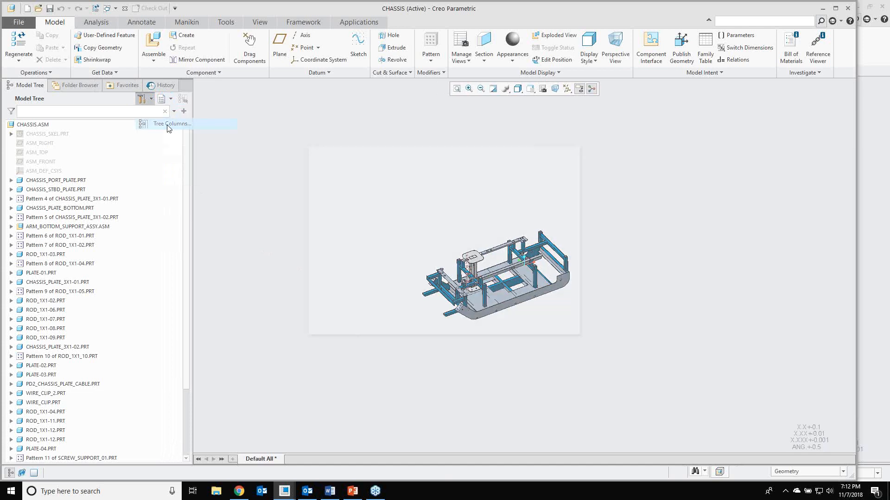
left_click(397, 185)
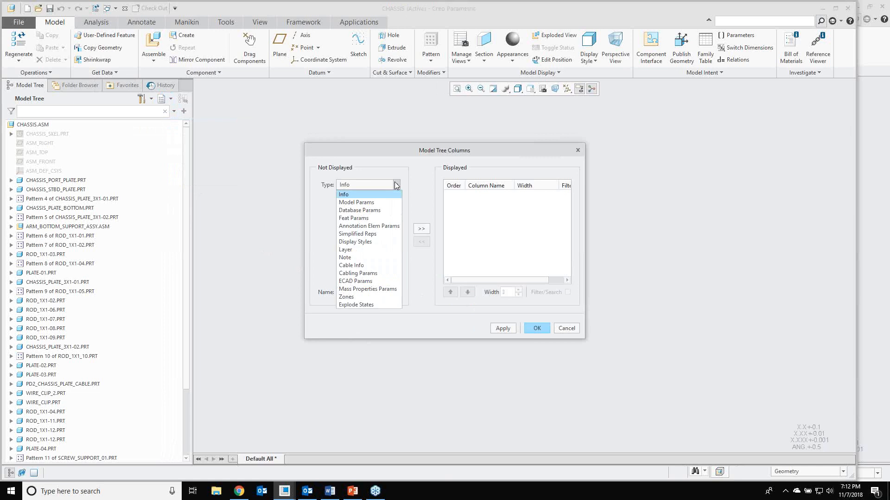
left_click(356, 202)
left_click(354, 213)
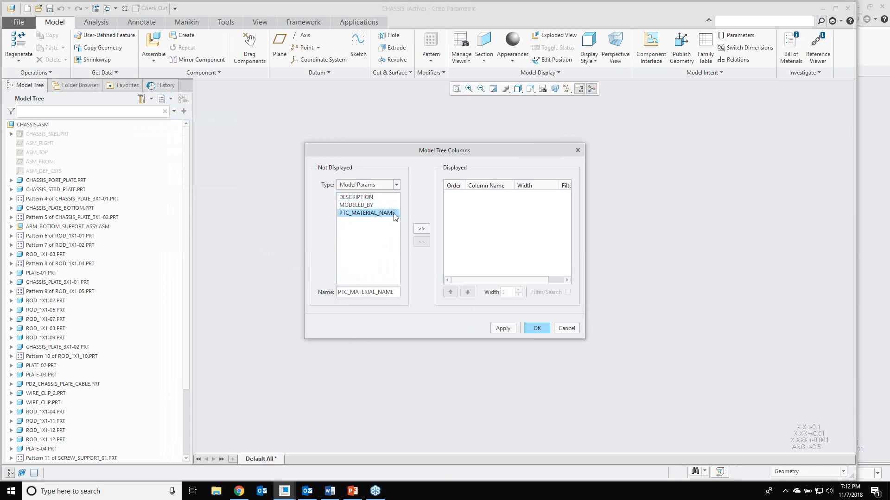
left_click(422, 229)
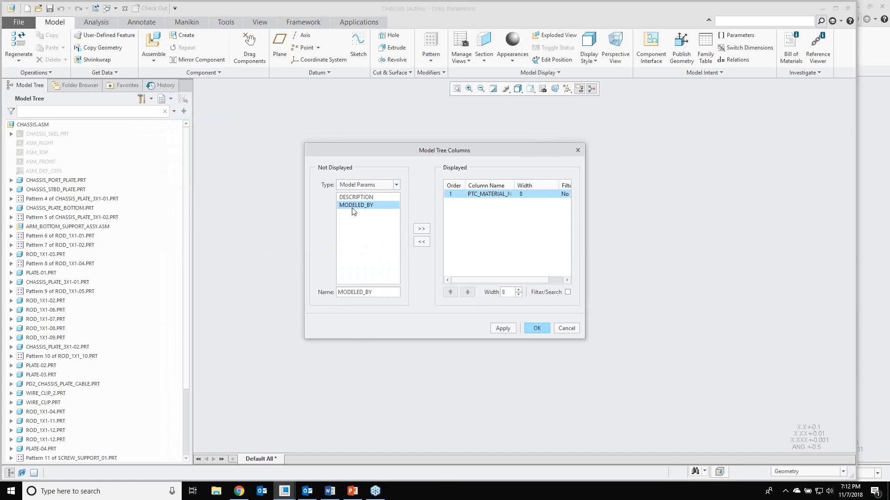
left_click(422, 232)
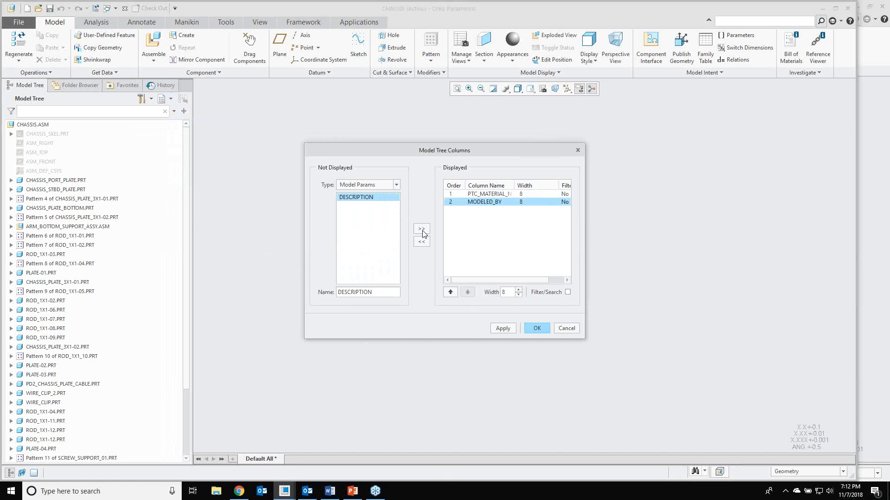
left_click(502, 328)
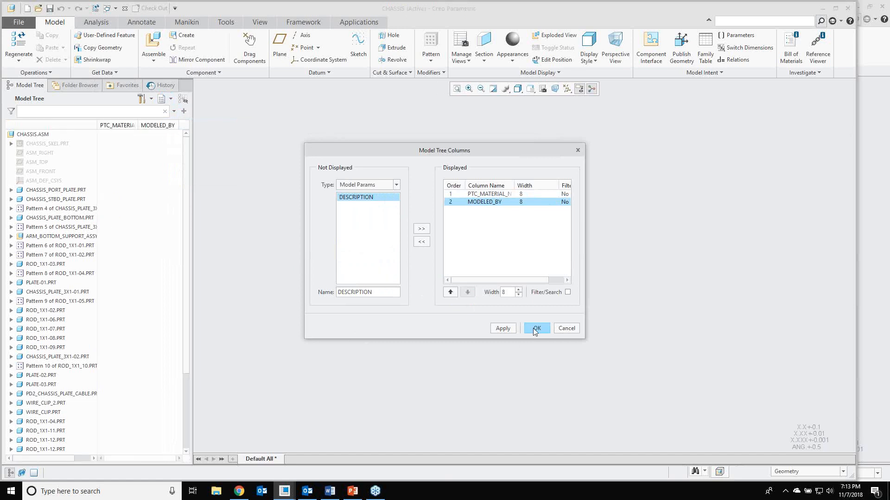
left_click(534, 331)
left_click_drag(193, 218, 207, 218)
left_click_drag(98, 126, 115, 127)
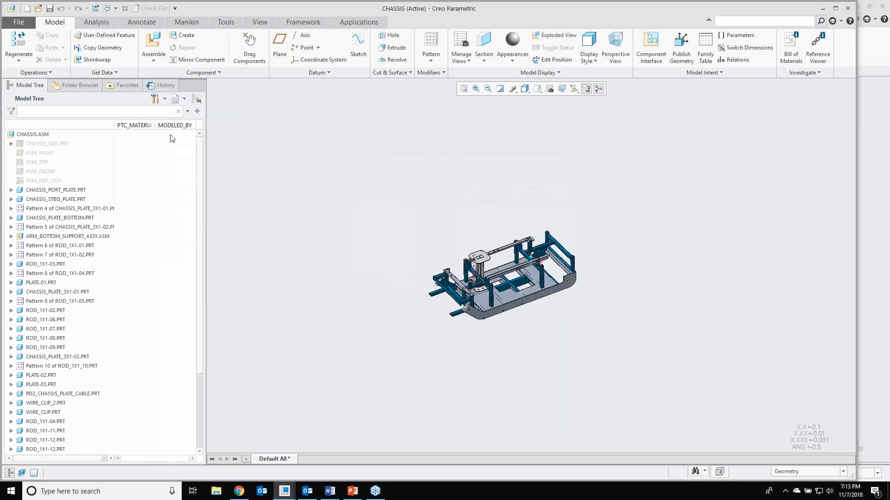
Try to edit the PTC_MATERIAL_NAME value of CHASSIS_STBD_PLATE.PRT directly in the model tree
left_click(173, 200)
left_click(130, 202)
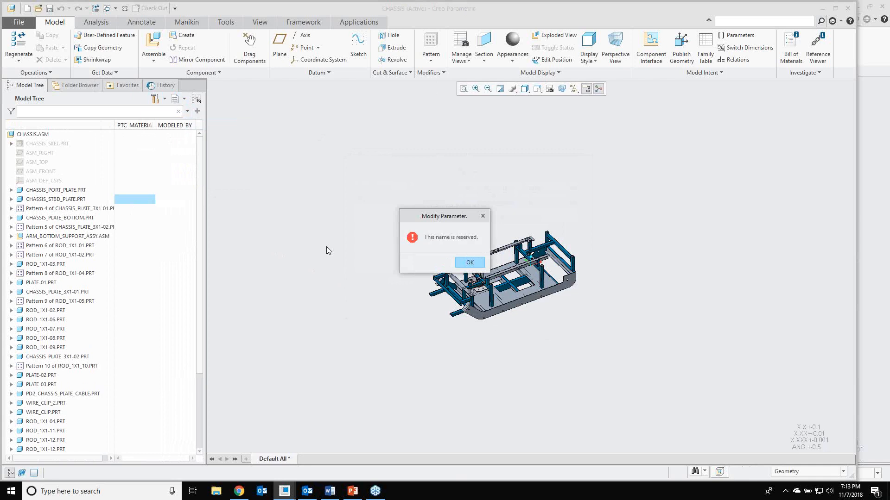
key("Return")
scroll(133, 260, "down", 3)
scroll(133, 260, "up", 3)
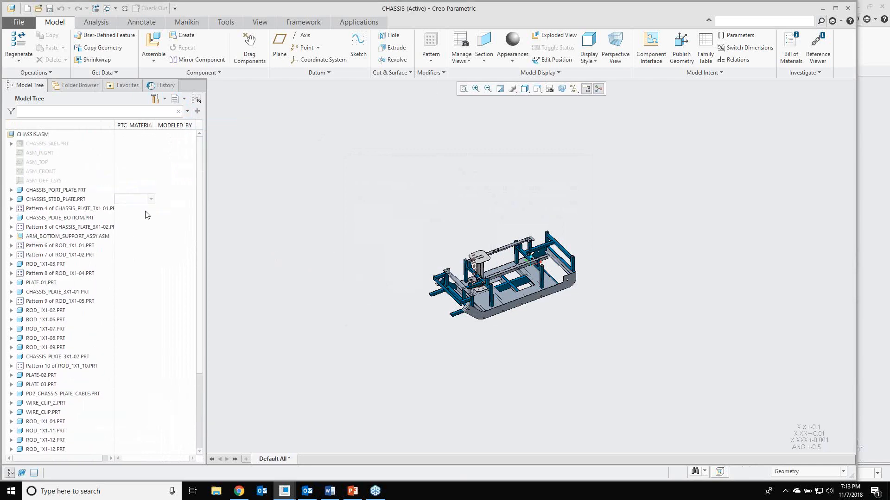
Set MODELED_BY to PV for CHASSIS_PORT_PLATE.PRT and to AB for CHASSIS_STBD_PLATE.PRT in the model tree
left_click(172, 190)
key("Return")
type("AB")
key("Return")
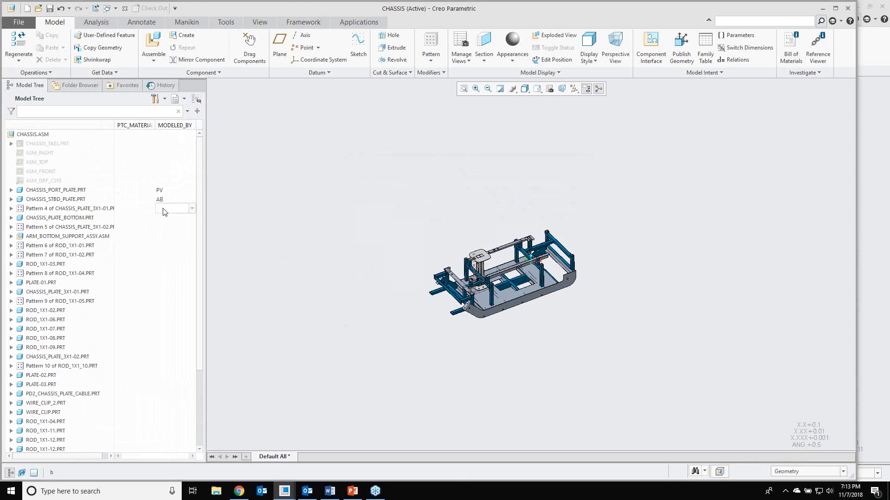
Expand Pattern 4 and set MODELED_BY to pp for its first CHASSIS_PLATE_3X1-01.PRT
left_click(12, 209)
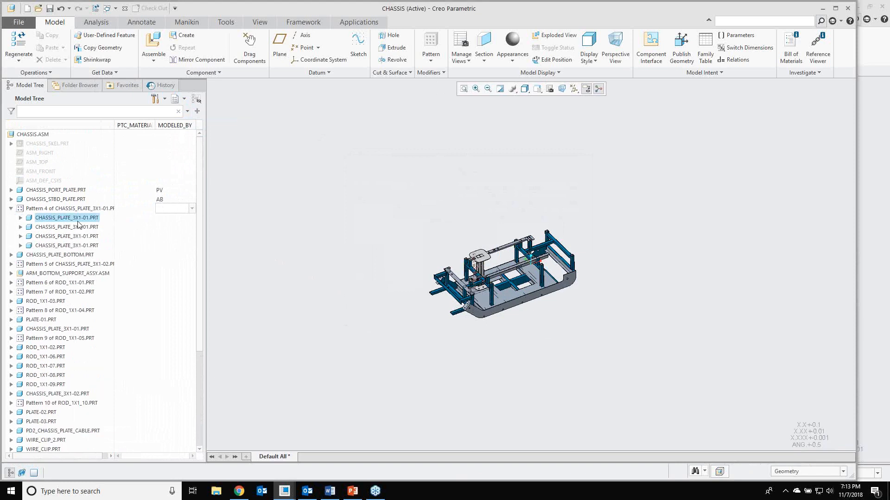
left_click(78, 221)
left_click(158, 217)
type("p")
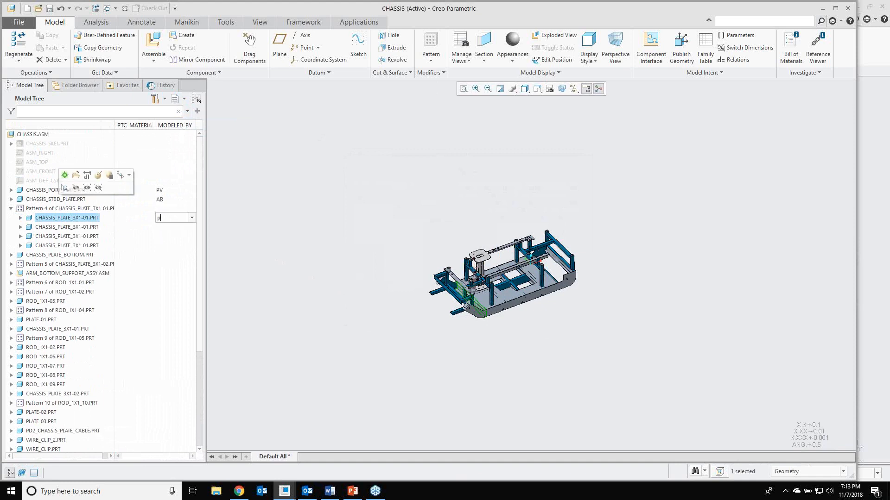
type("p")
key("Return")
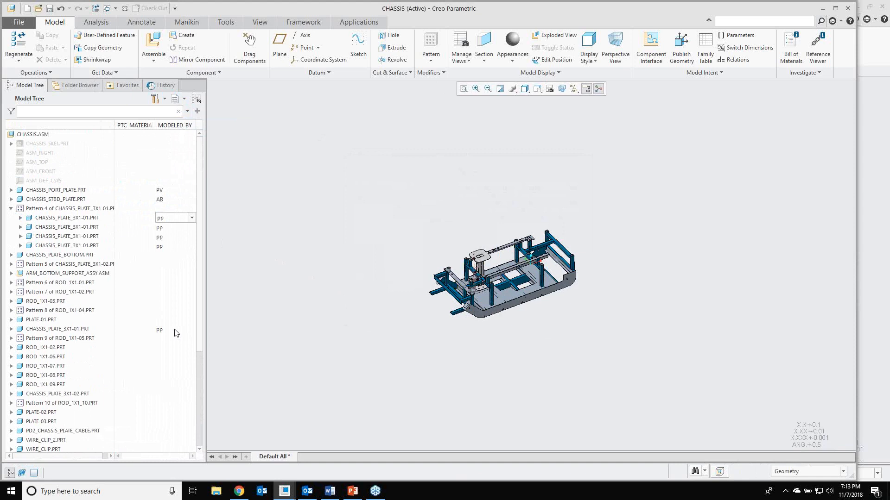
Widen the model tree and add the Feat # and Feat ID info columns to it
left_click(50, 191)
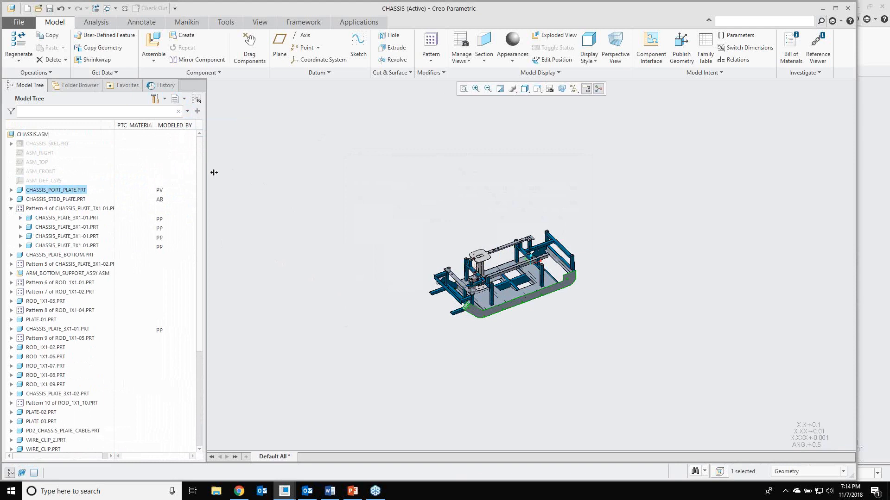
left_click_drag(214, 172, 241, 175)
left_click(190, 99)
left_click(209, 125)
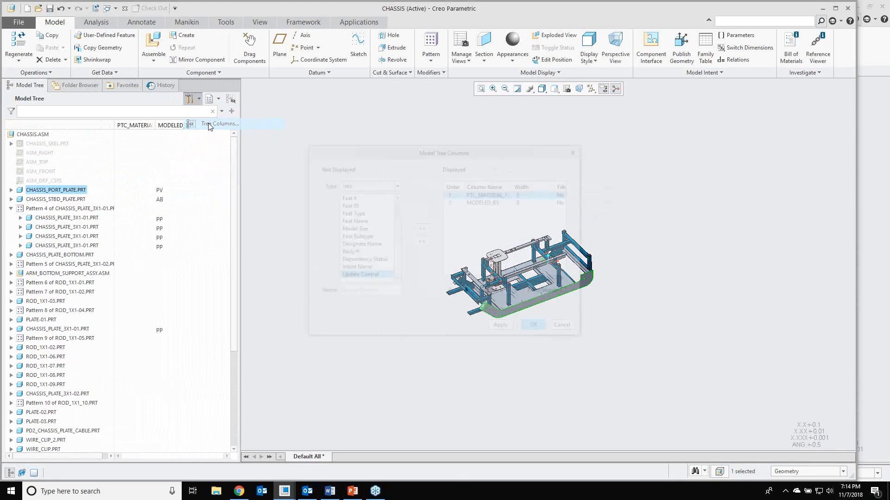
left_click(350, 198)
left_click(421, 230)
left_click(421, 229)
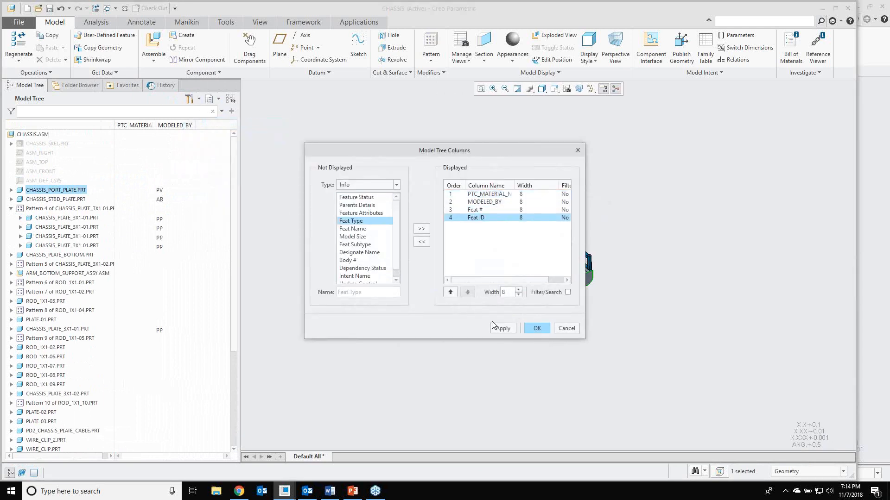
left_click(497, 328)
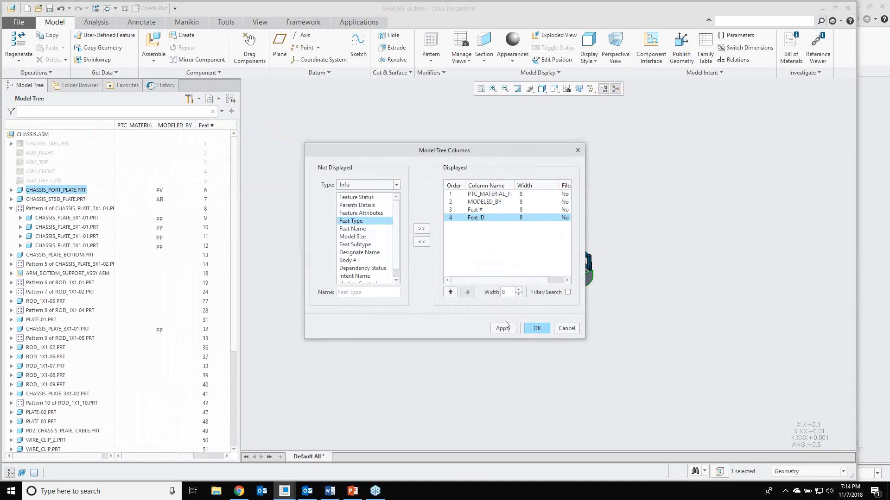
left_click(536, 328)
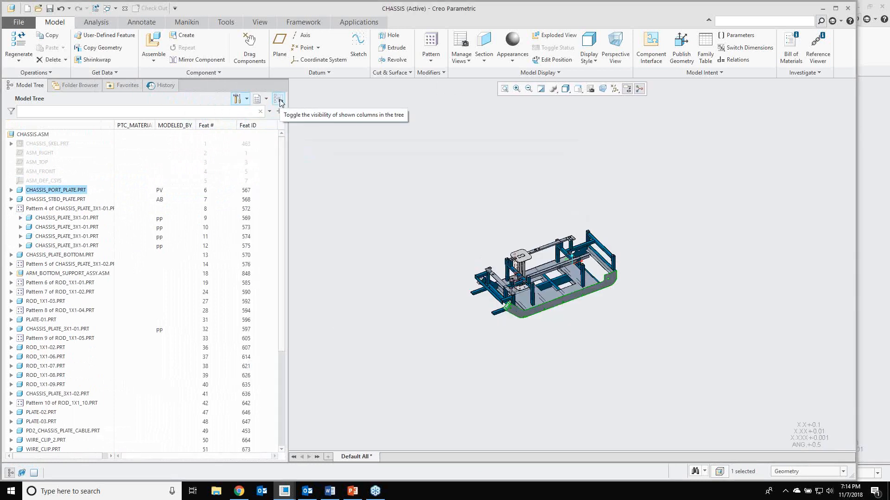
Hide the added model tree columns and narrow the tree, and restore the columns with the tree widened
left_click(278, 100)
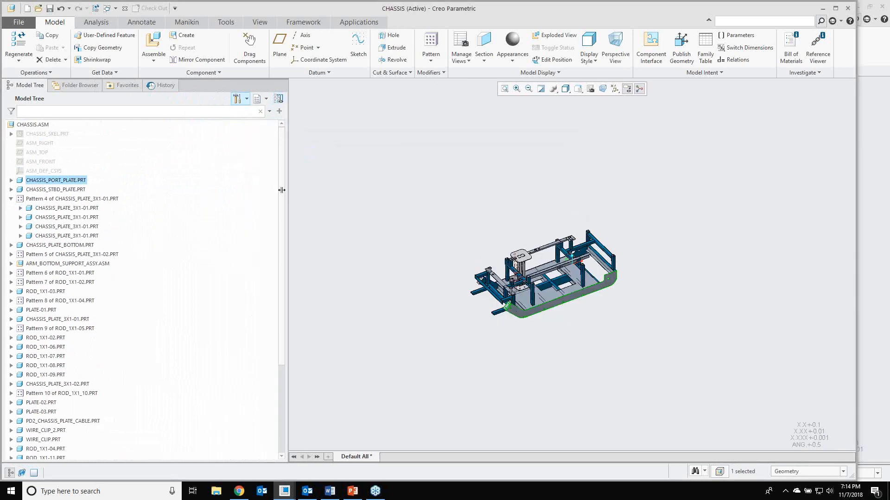
left_click_drag(281, 190, 131, 193)
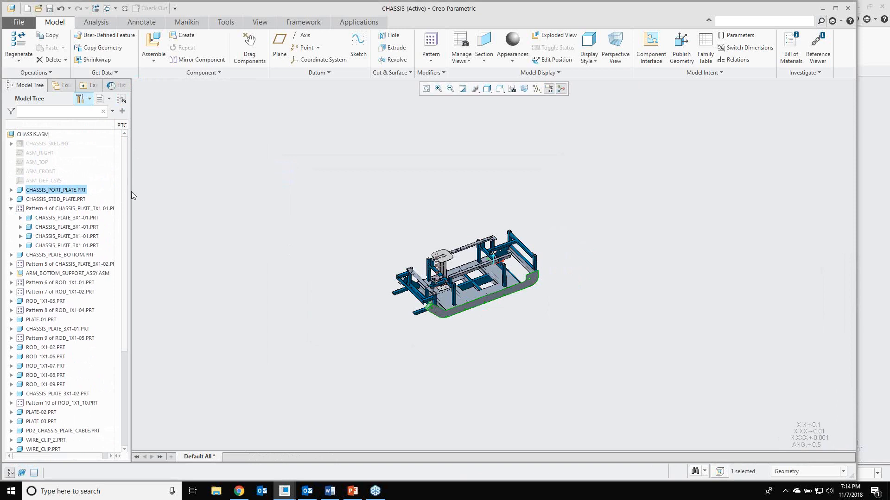
left_click(120, 100)
left_click_drag(142, 203, 262, 190)
left_click(219, 99)
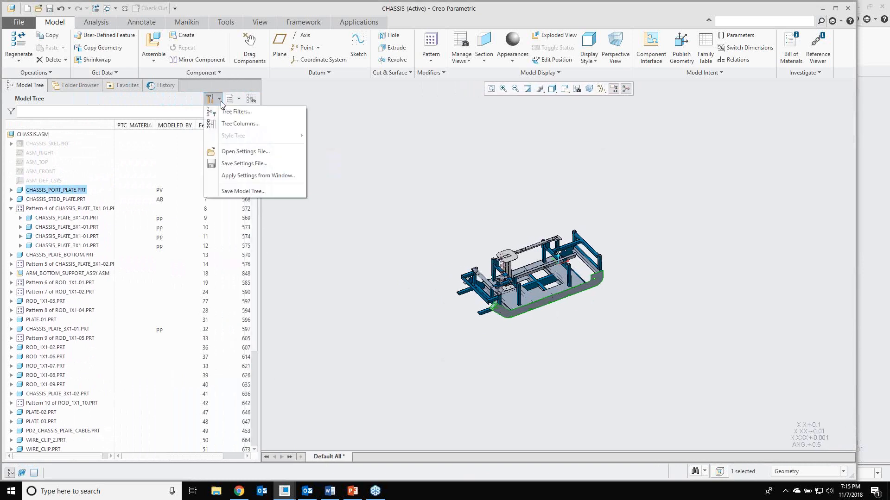
left_click(232, 126)
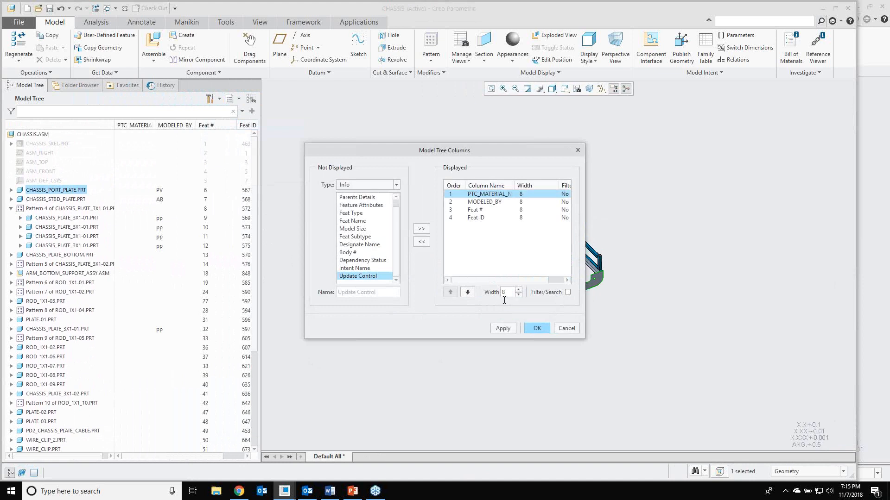
left_click(518, 295)
left_click(567, 328)
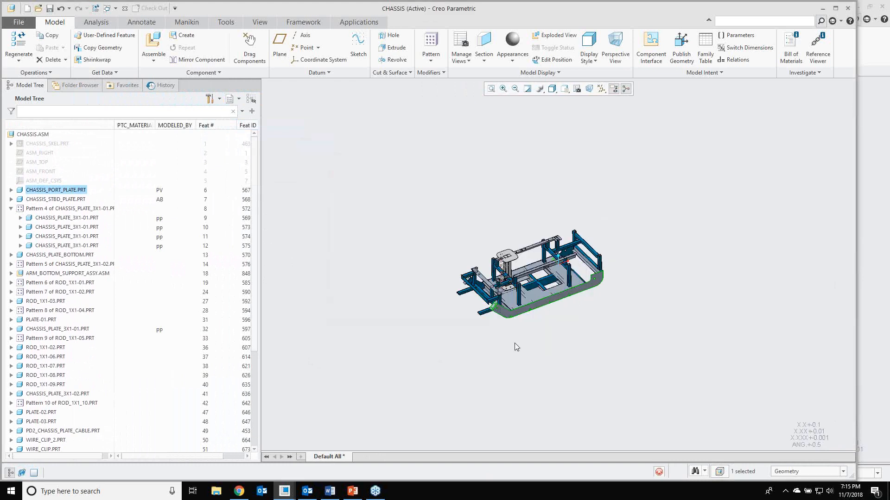
Narrow the model tree with its extra columns hidden and switch to the PBOT.ASM window
left_click_drag(262, 208, 158, 208)
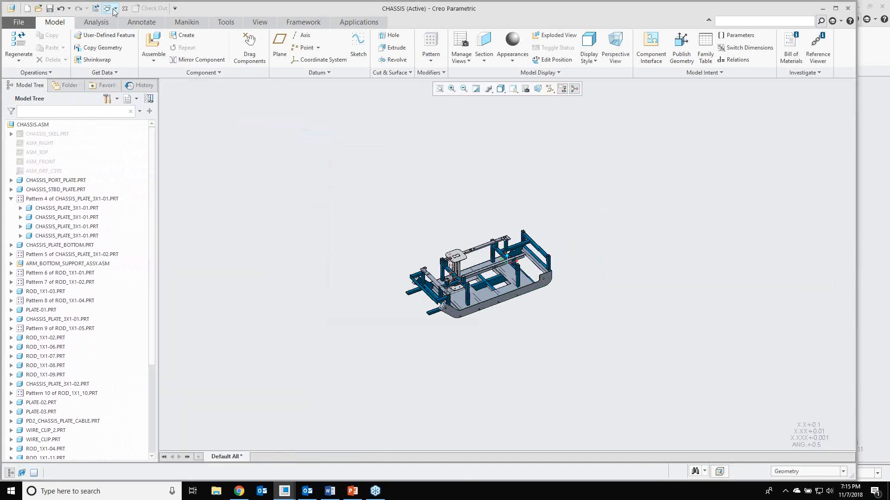
left_click(115, 9)
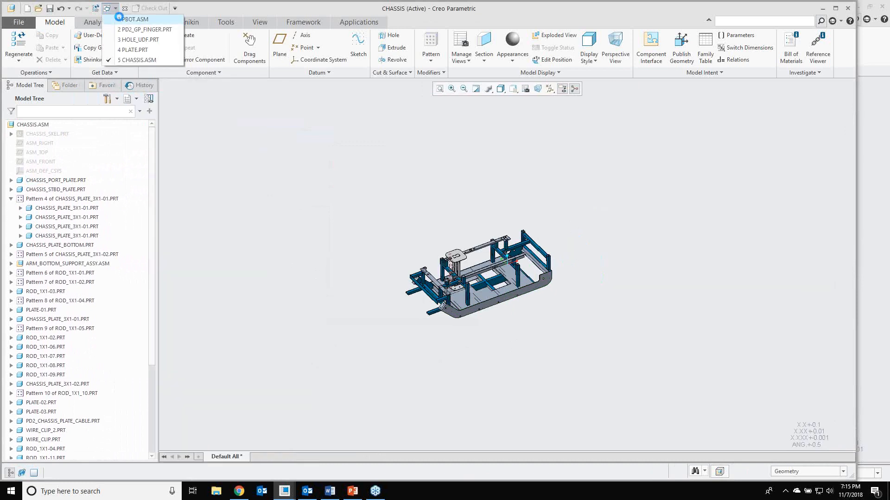
left_click(120, 19)
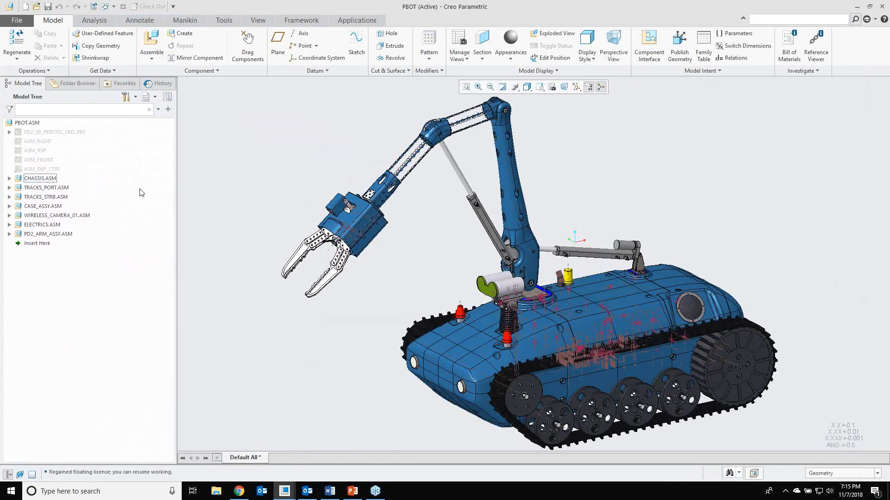
Select the PD2_00_PDBOT2_SKEL.PRT and CHASSIS_SKEL.PRT skeletons together in the model tree and collapse CHASSIS.ASM again
left_click(61, 133)
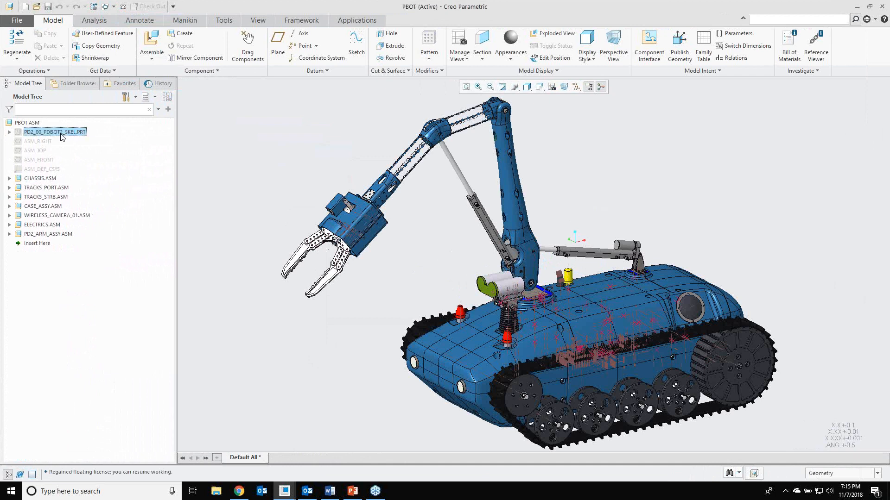
left_click(61, 134)
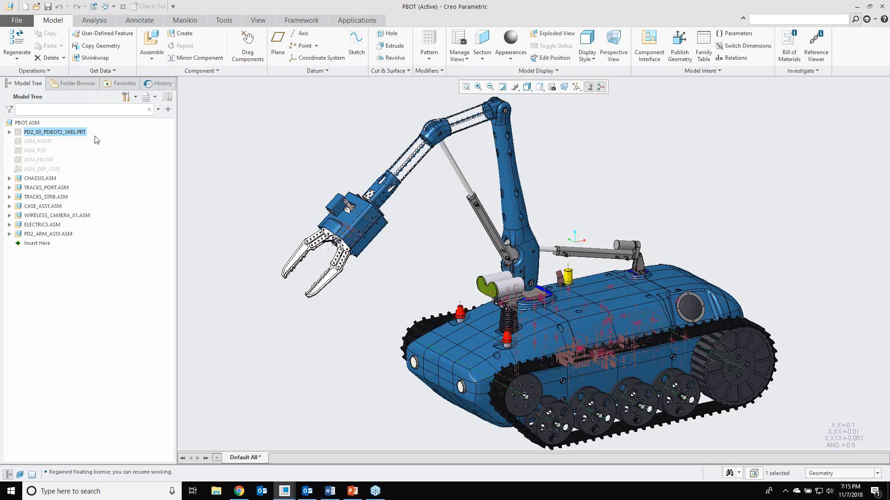
left_click(50, 133)
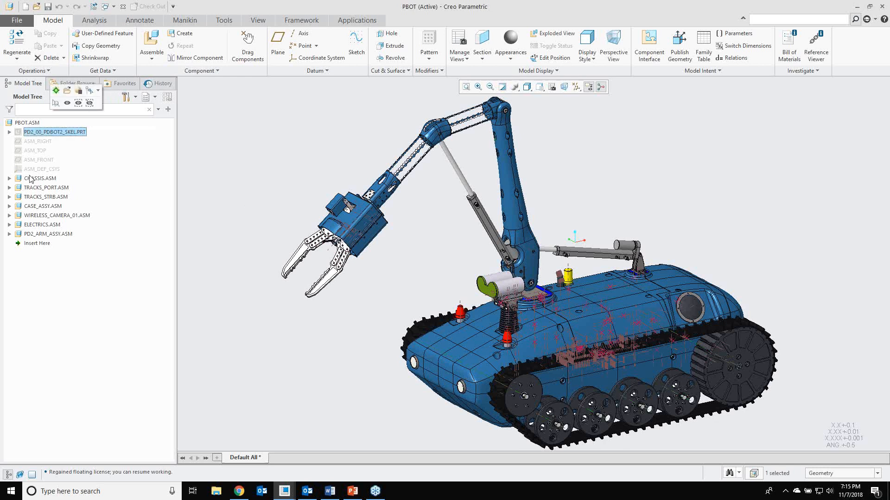
left_click(10, 178)
left_click(47, 197, "ctrl")
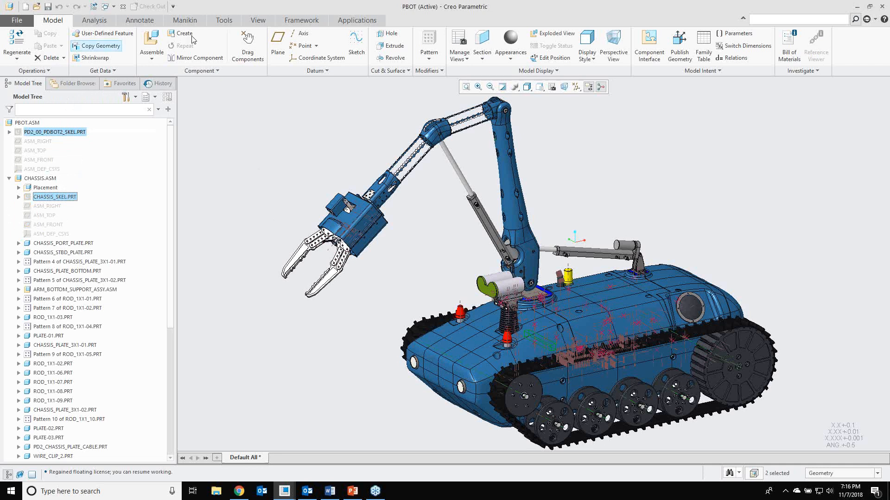
left_click(258, 20)
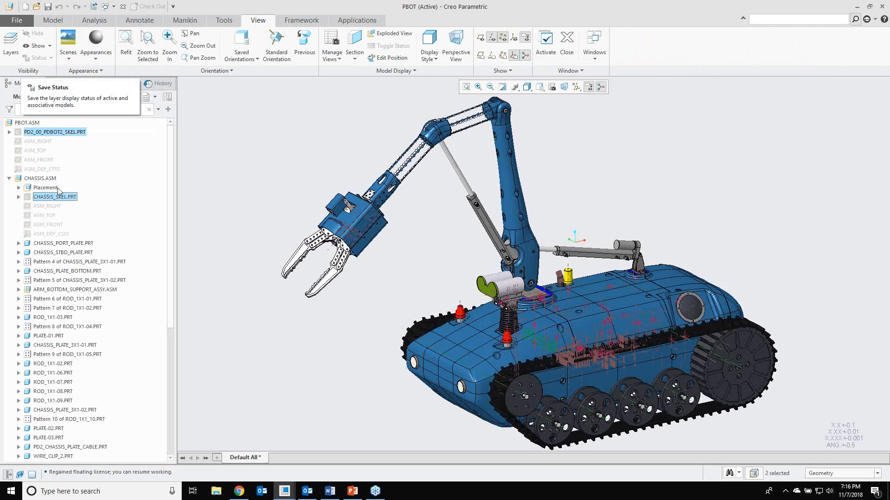
left_click(9, 178)
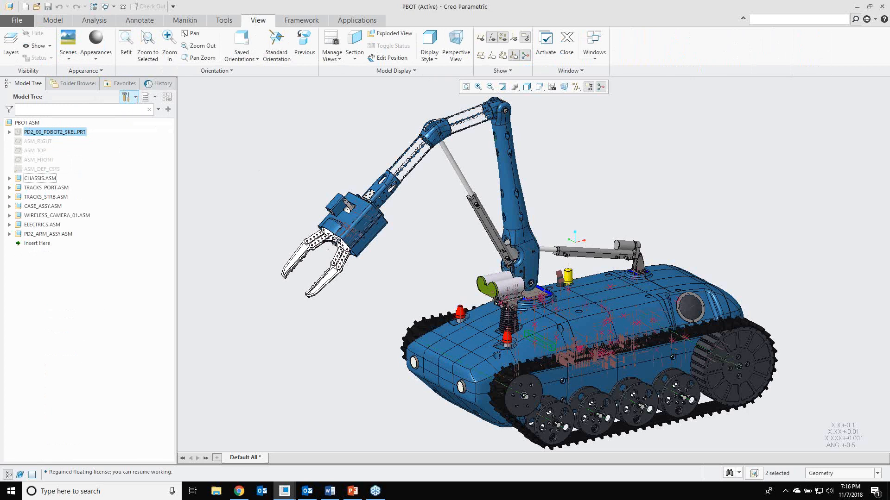
Display the layer tree of PBOT.ASM, look over its layers, and clear the current selection
left_click(154, 98)
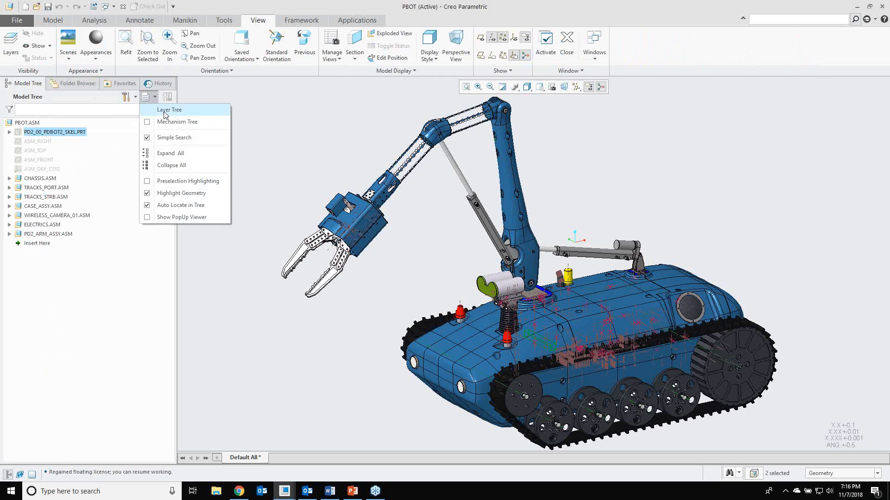
left_click(165, 111)
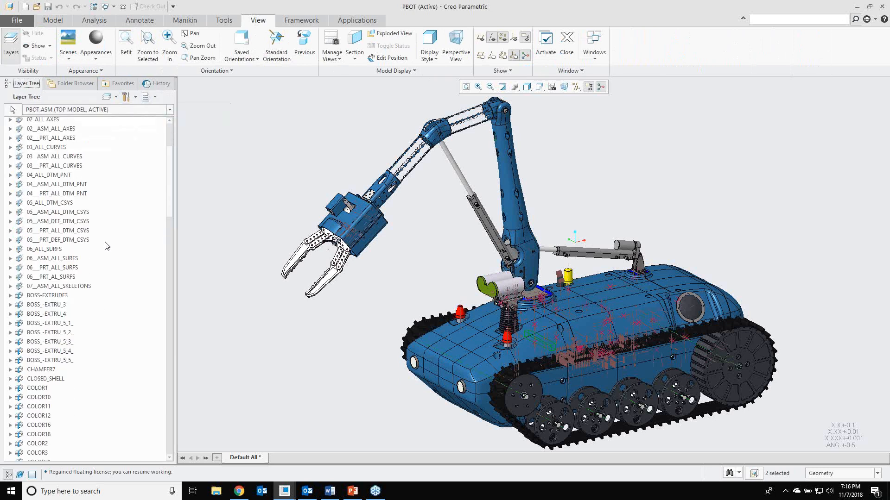
scroll(107, 246, "down", 20)
scroll(107, 247, "up", 20)
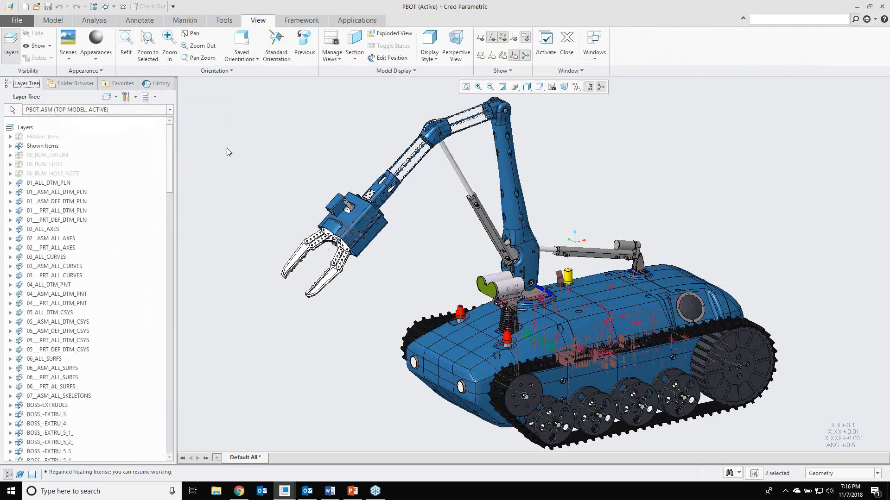
left_click(647, 172)
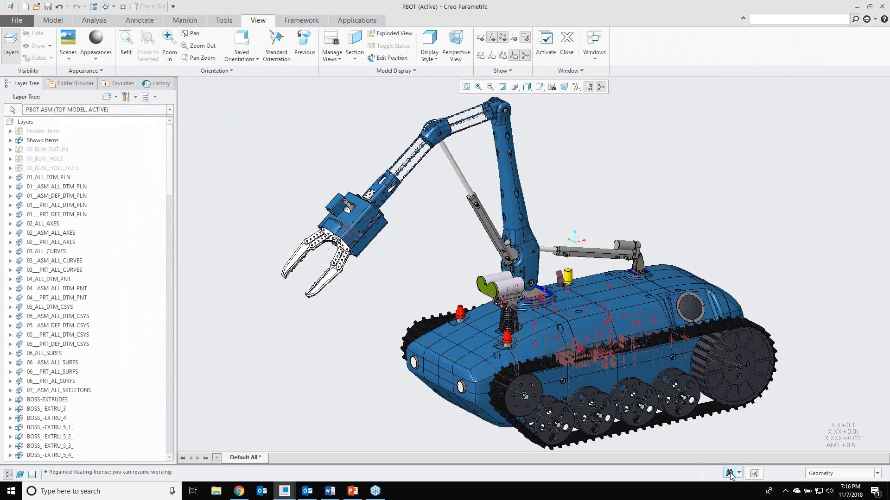
Search PBOT.ASM including submodels for parts whose type is equal to Skeleton
left_click(729, 473)
left_click(735, 102)
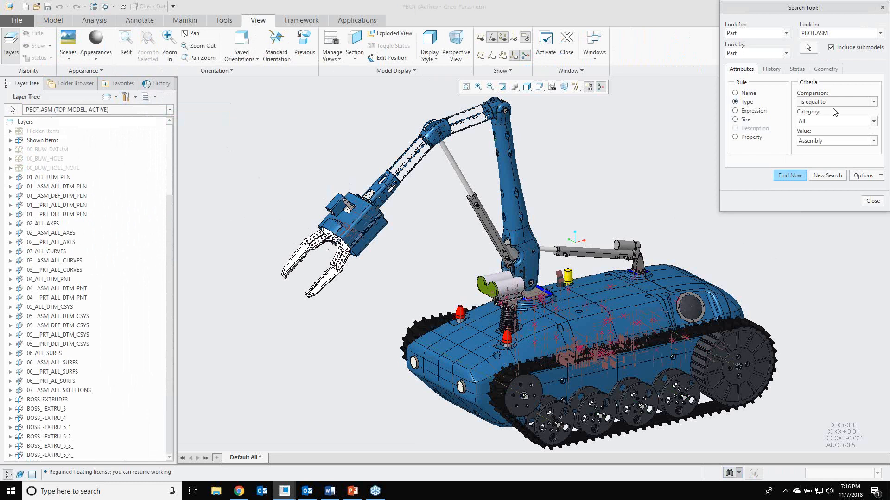
double_click(829, 140)
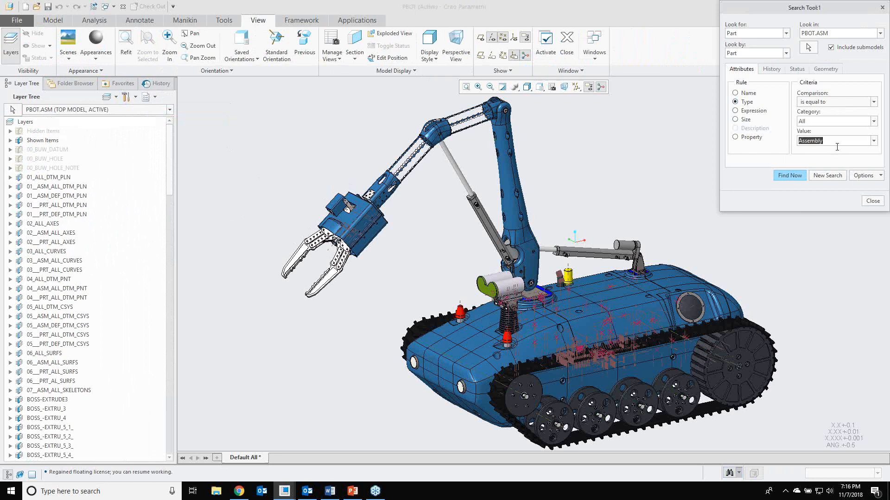
left_click(864, 145)
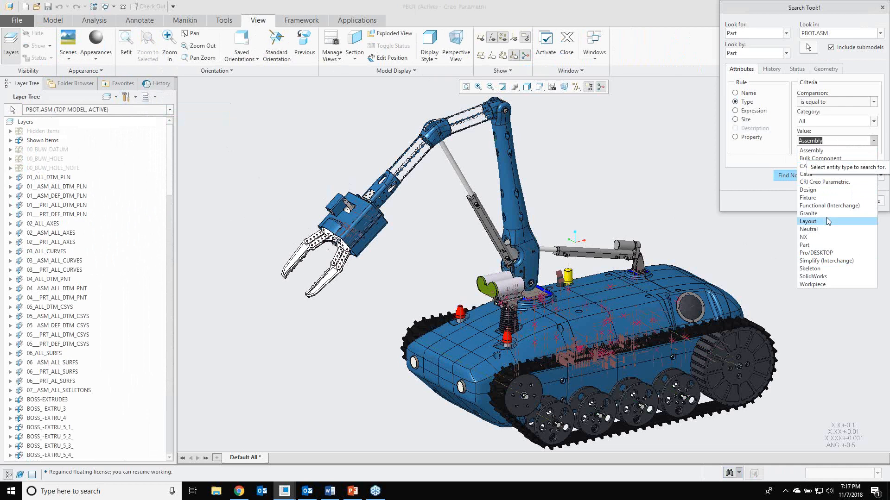
left_click(811, 269)
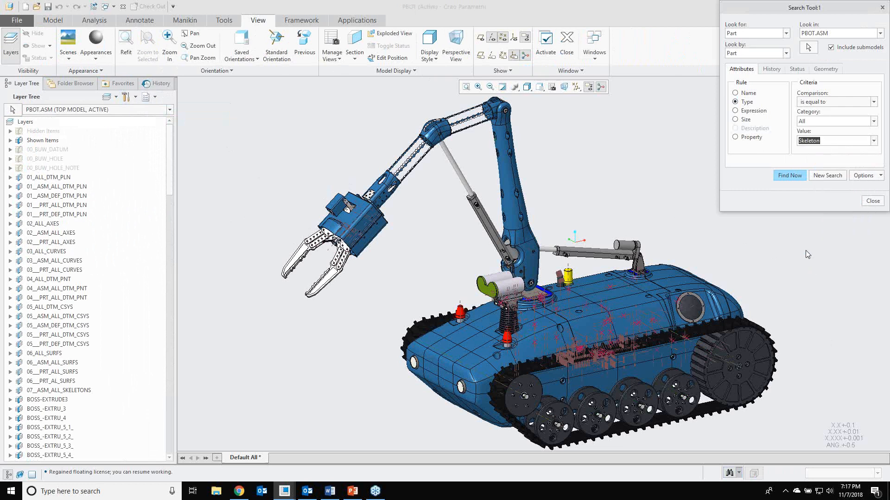
left_click(789, 176)
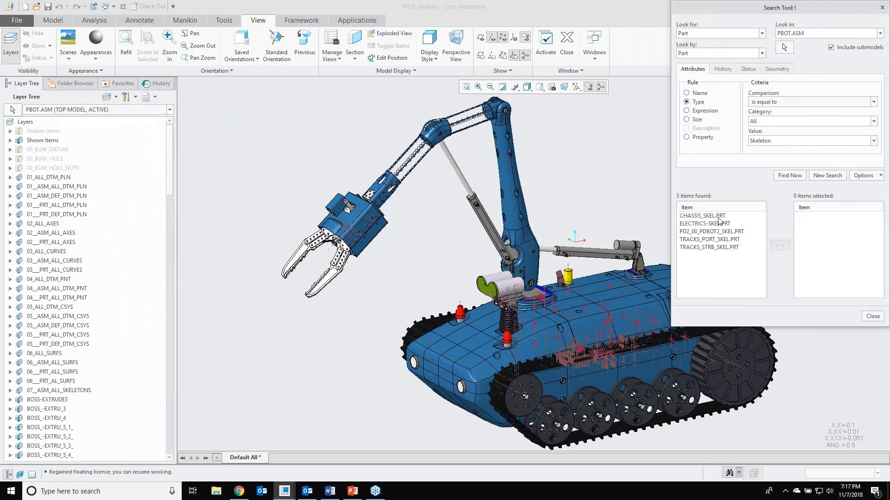
Add all found skeleton parts to the search selection and save the query as layer Skel with Propagate layer enabled
left_click(694, 216)
left_click(695, 247, "shift")
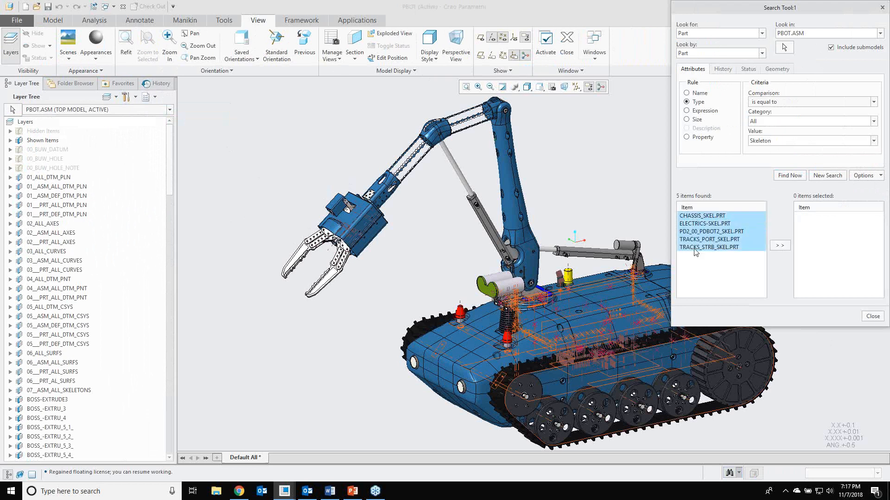
left_click(780, 246)
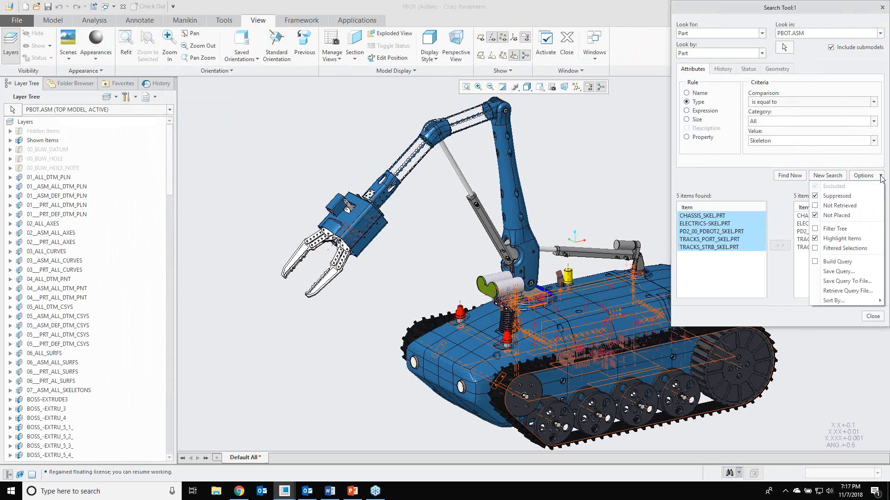
left_click(839, 272)
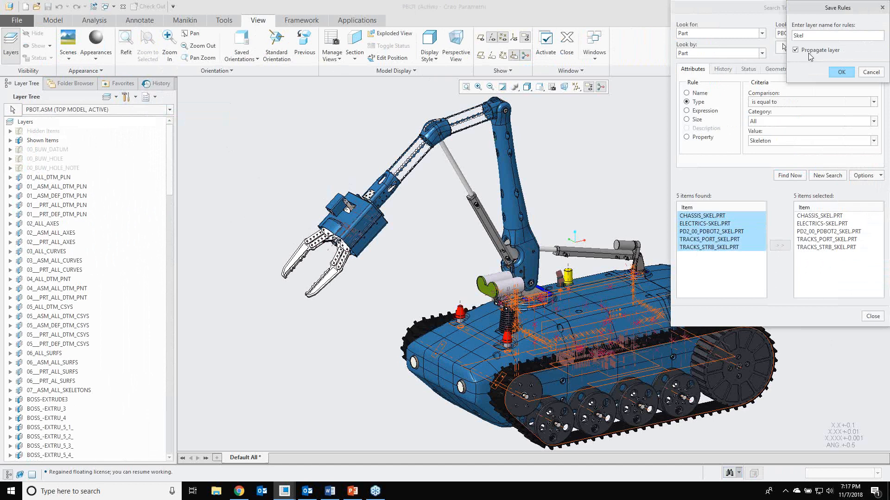
left_click(840, 73)
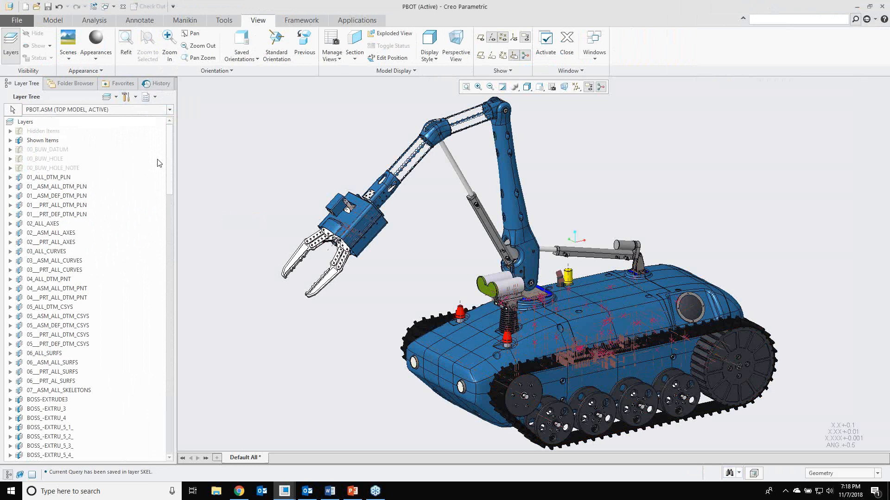
Look through the layer tree for the new skeleton layer and enlarge the message area to read earlier messages
left_click_drag(169, 150, 169, 324)
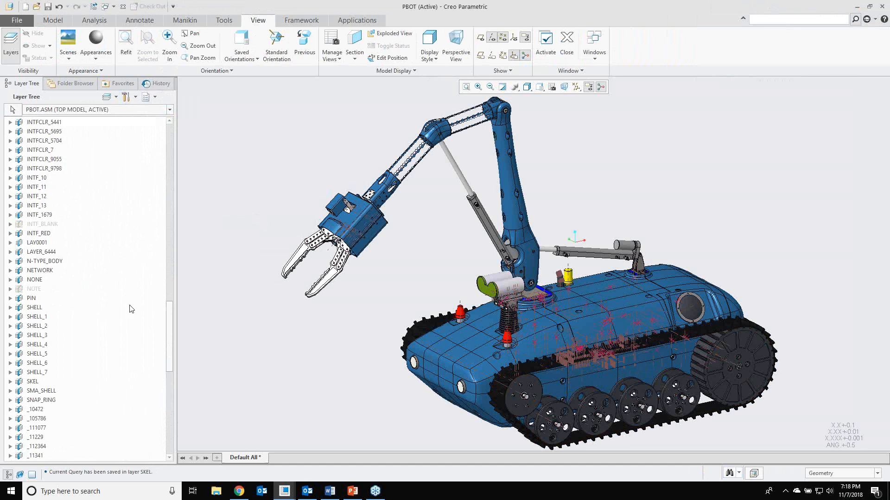
scroll(132, 309, "up", 7)
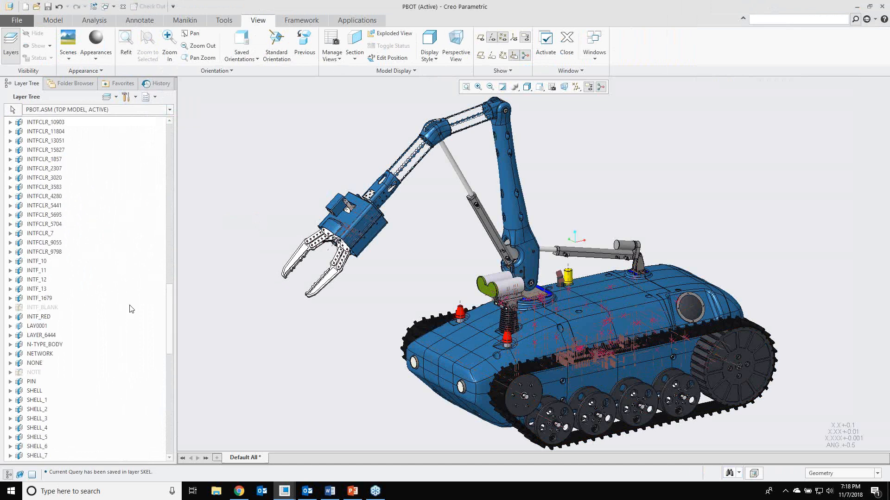
scroll(132, 309, "up", 7)
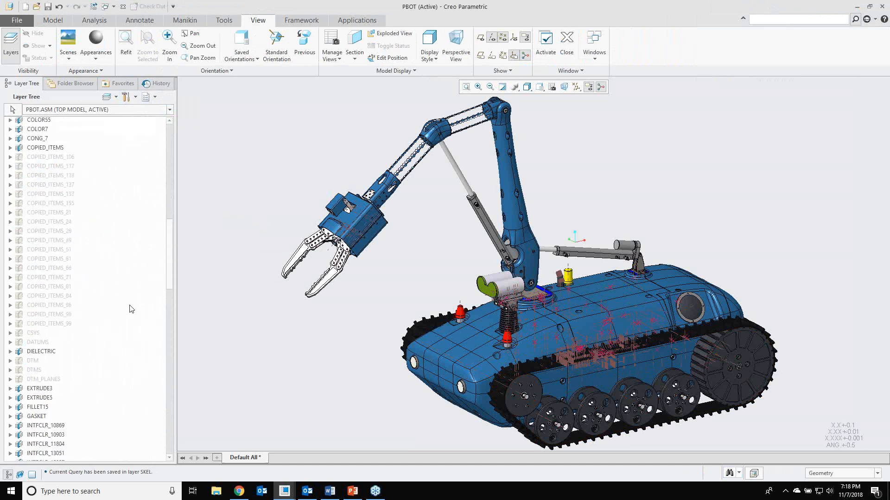
scroll(131, 309, "up", 7)
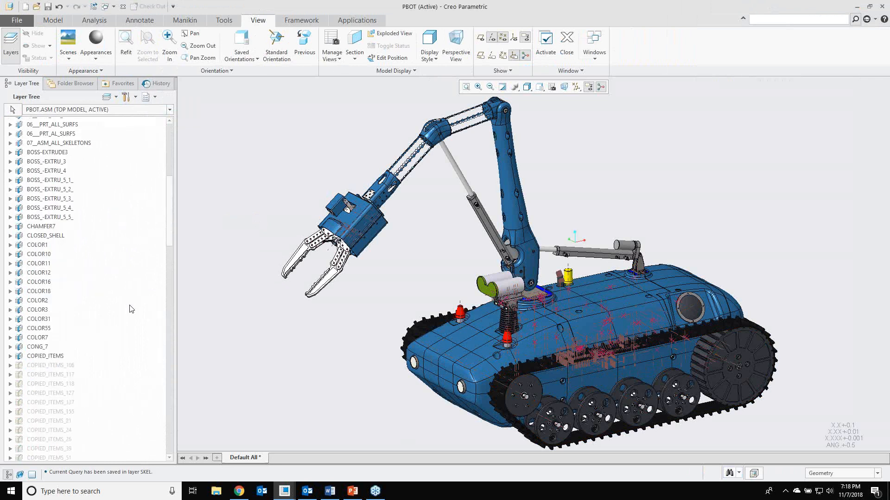
scroll(132, 309, "up", 7)
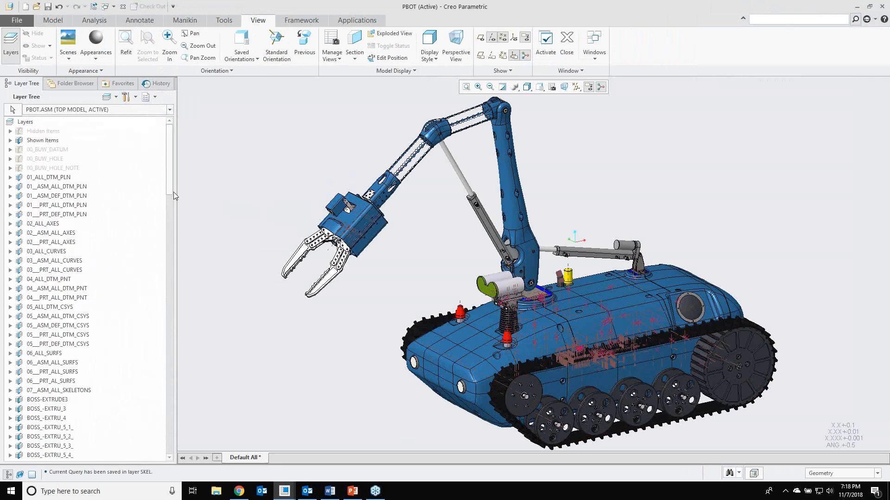
scroll(173, 192, "down", 3)
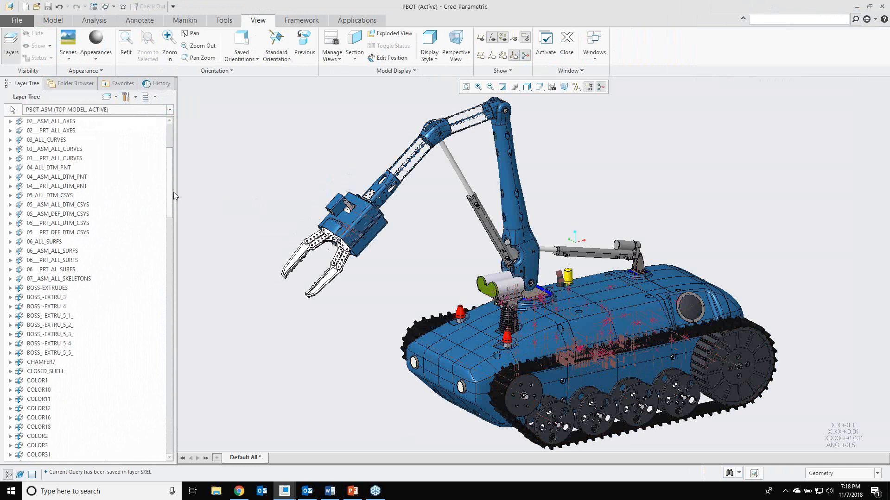
scroll(173, 191, "down", 15)
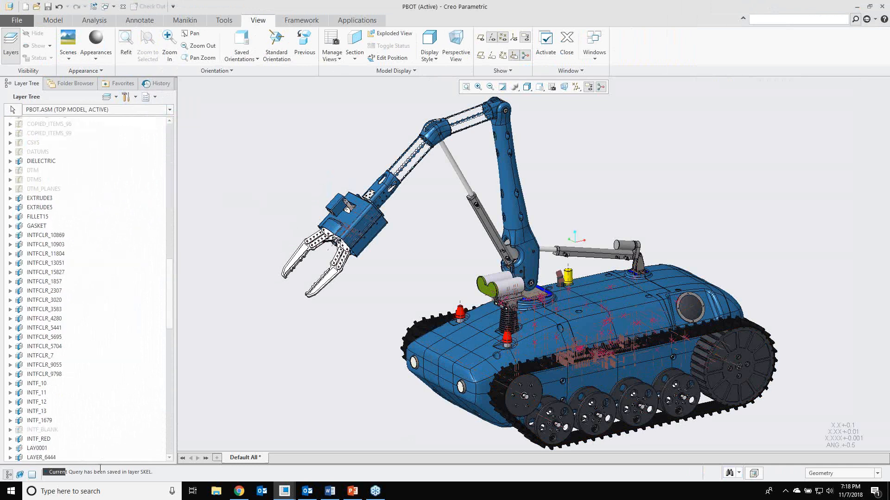
left_click_drag(97, 468, 57, 472)
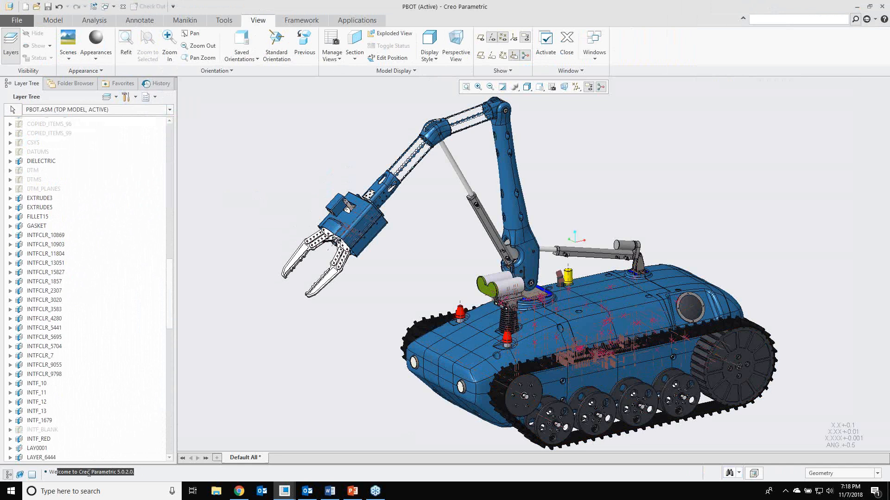
left_click_drag(97, 465, 100, 438)
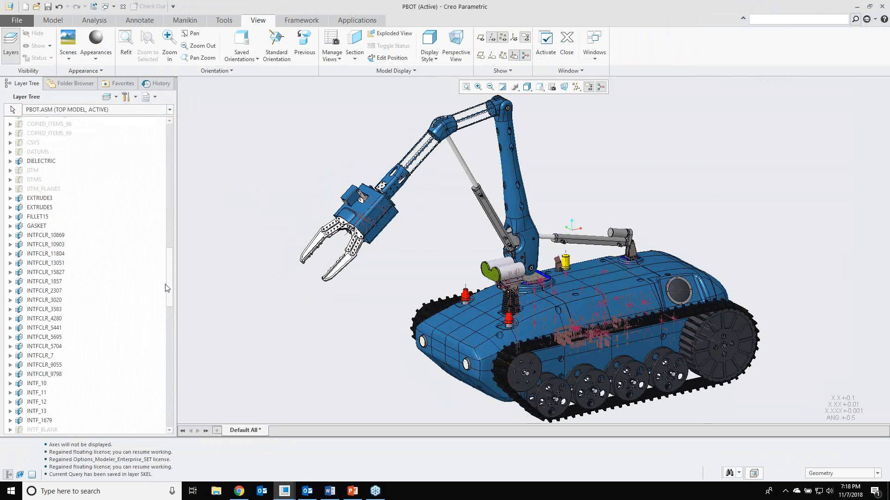
Select the SKEL layer in the layer tree to highlight its items, and switch to PowerPoint
scroll(167, 305, "down", 5)
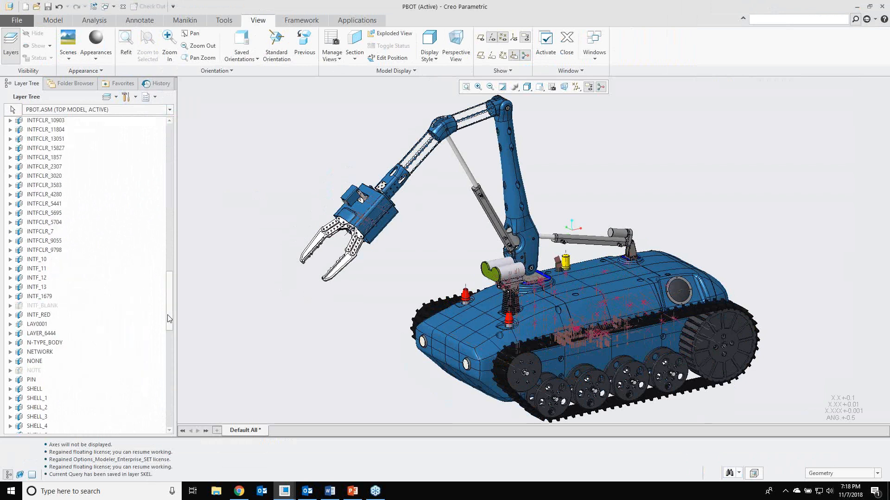
scroll(33, 402, "down", 3)
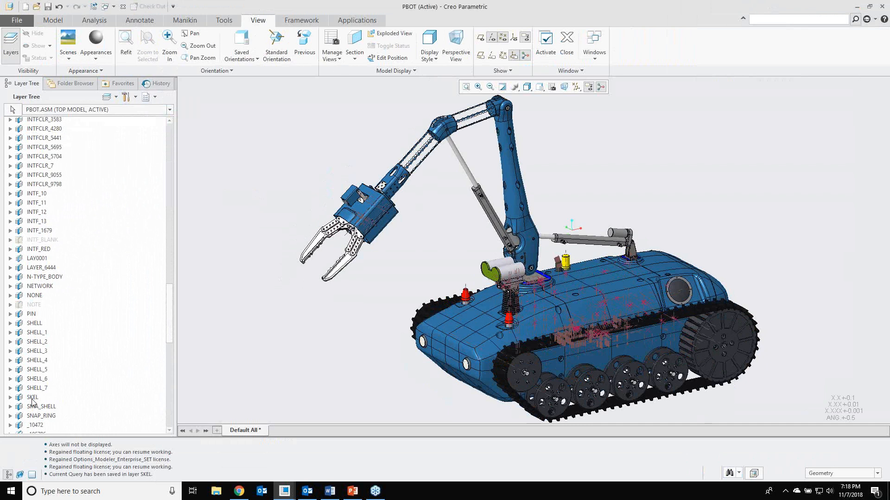
left_click(32, 398)
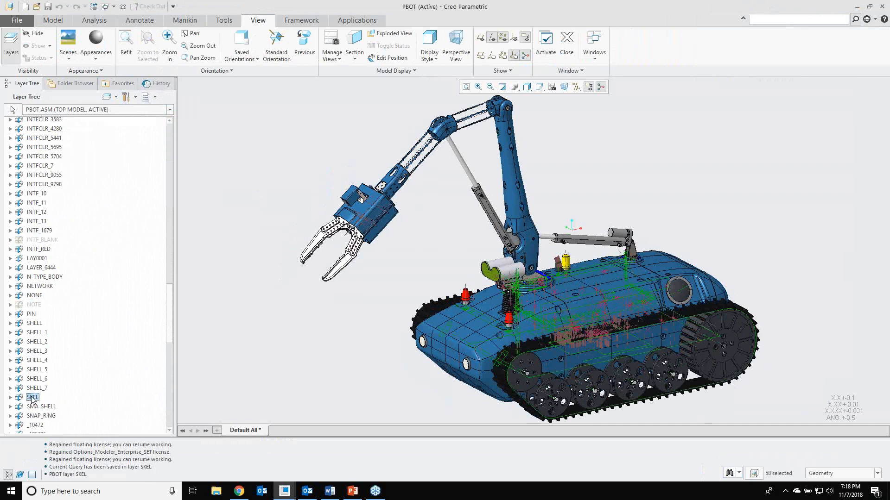
right_click(32, 398)
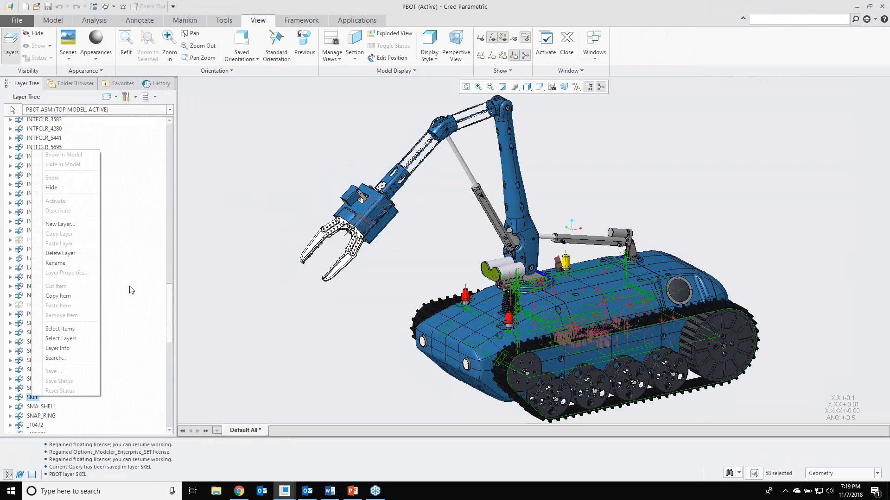
key("Escape")
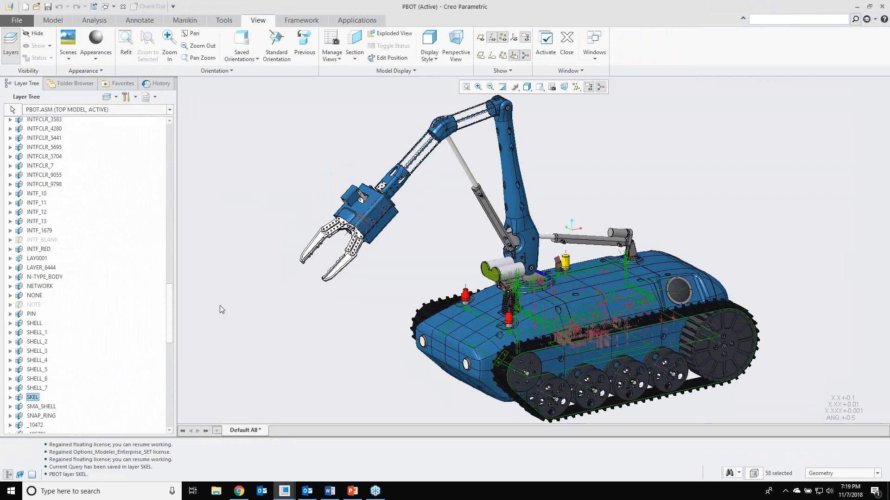
left_click(354, 493)
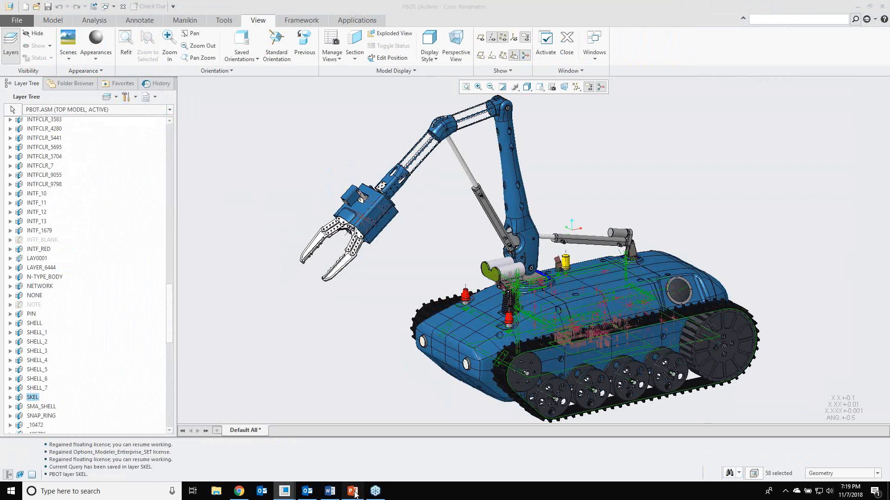